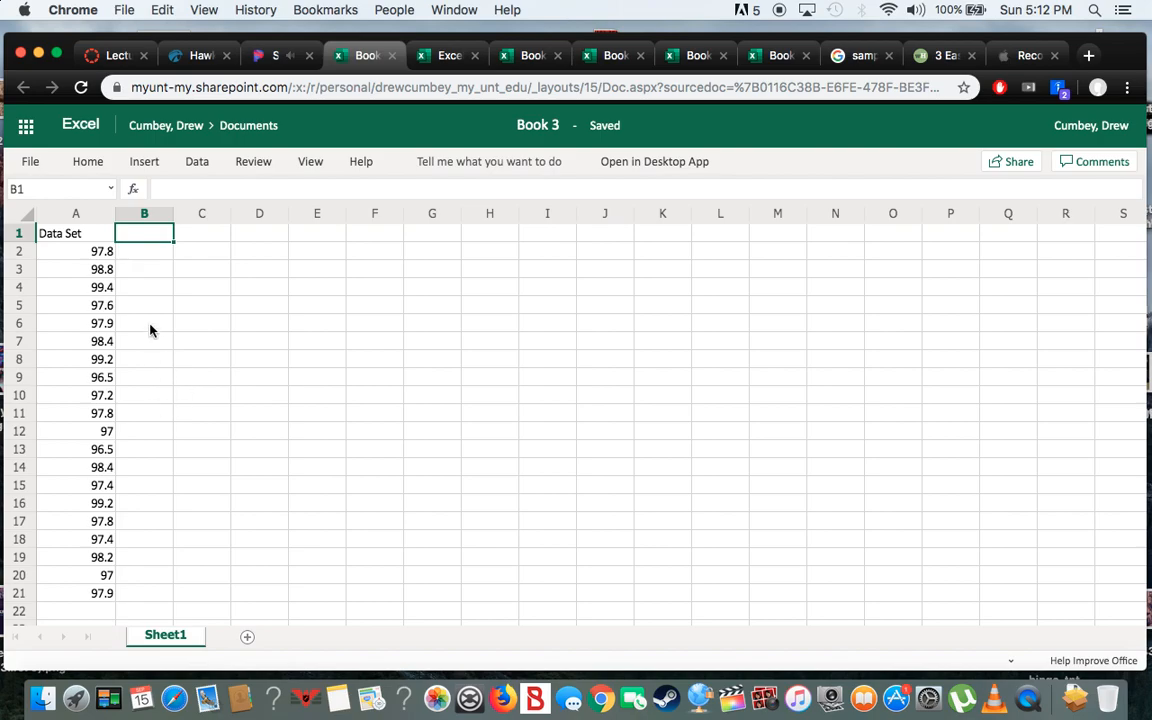
Step: Sort the data set values in A2:A21 in ascending order
drag(97, 254, 98, 588)
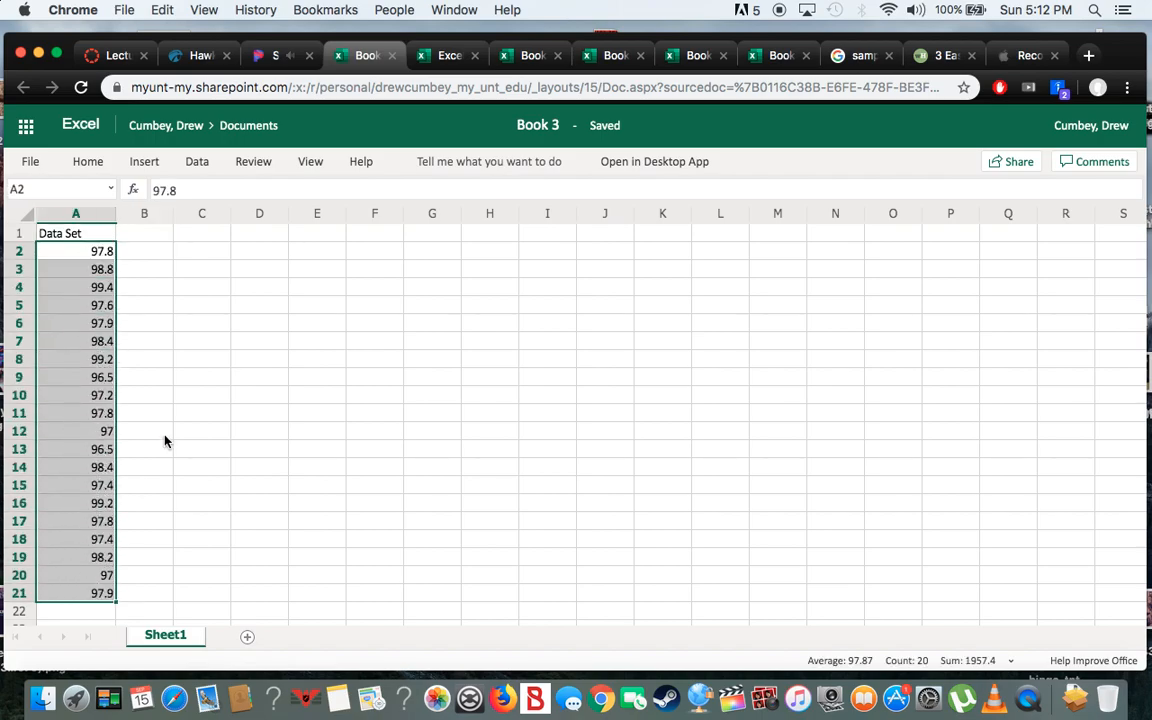
click(198, 164)
click(395, 226)
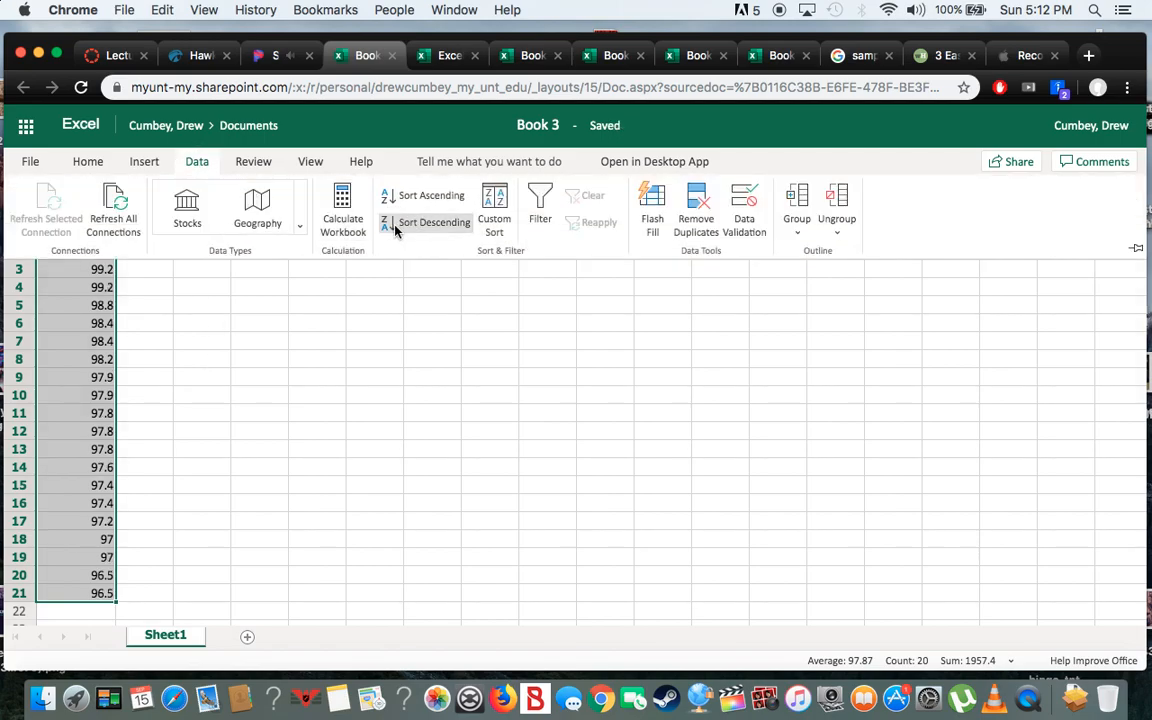
click(411, 190)
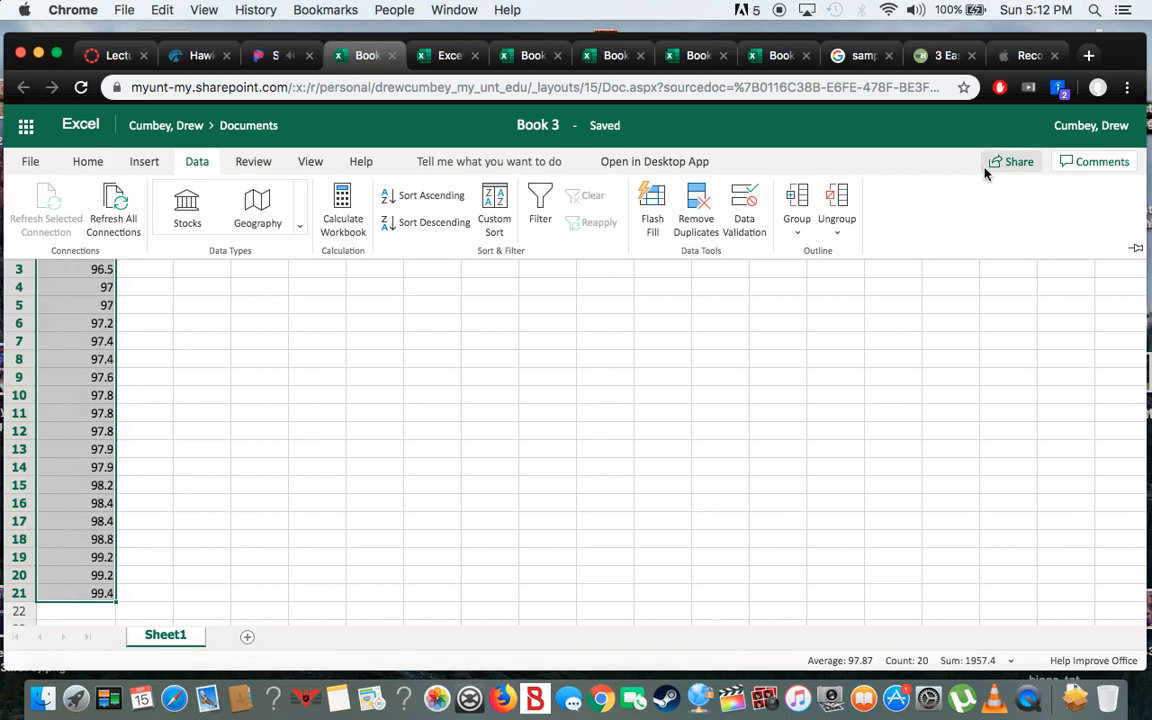
click(197, 162)
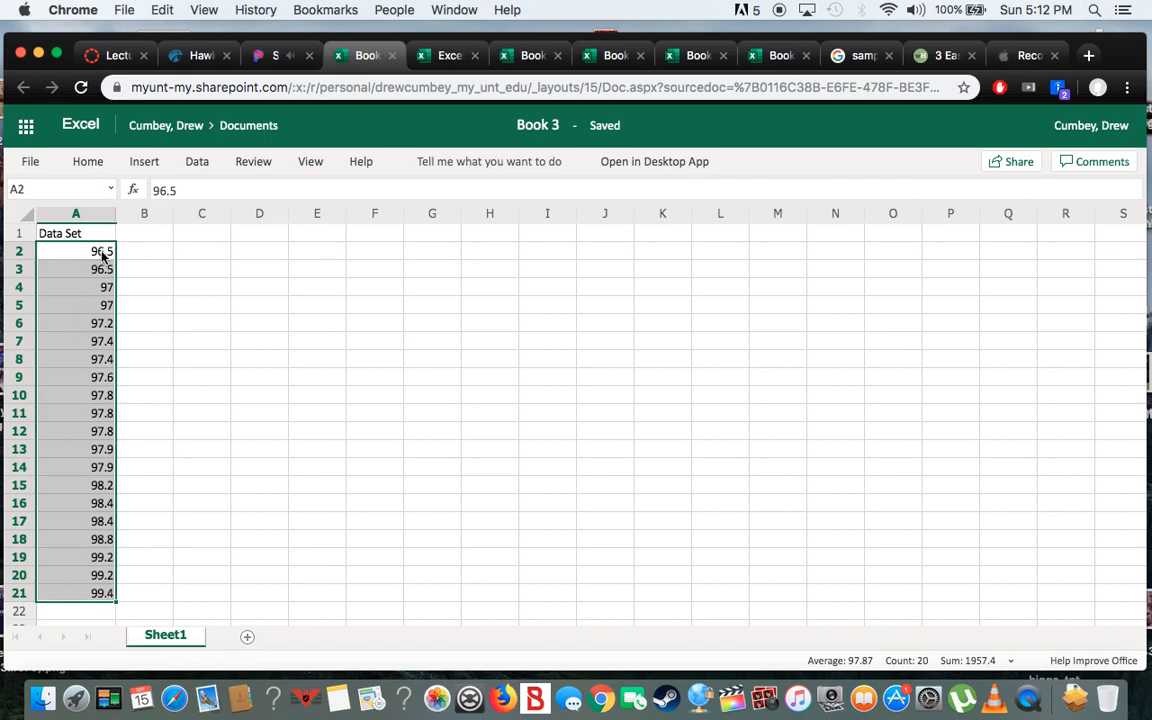
Step: Review the sample standard deviation question in Hawkes Learning and the sample variance formula on wikiHow, returning to the Book 3 workbook
click(201, 55)
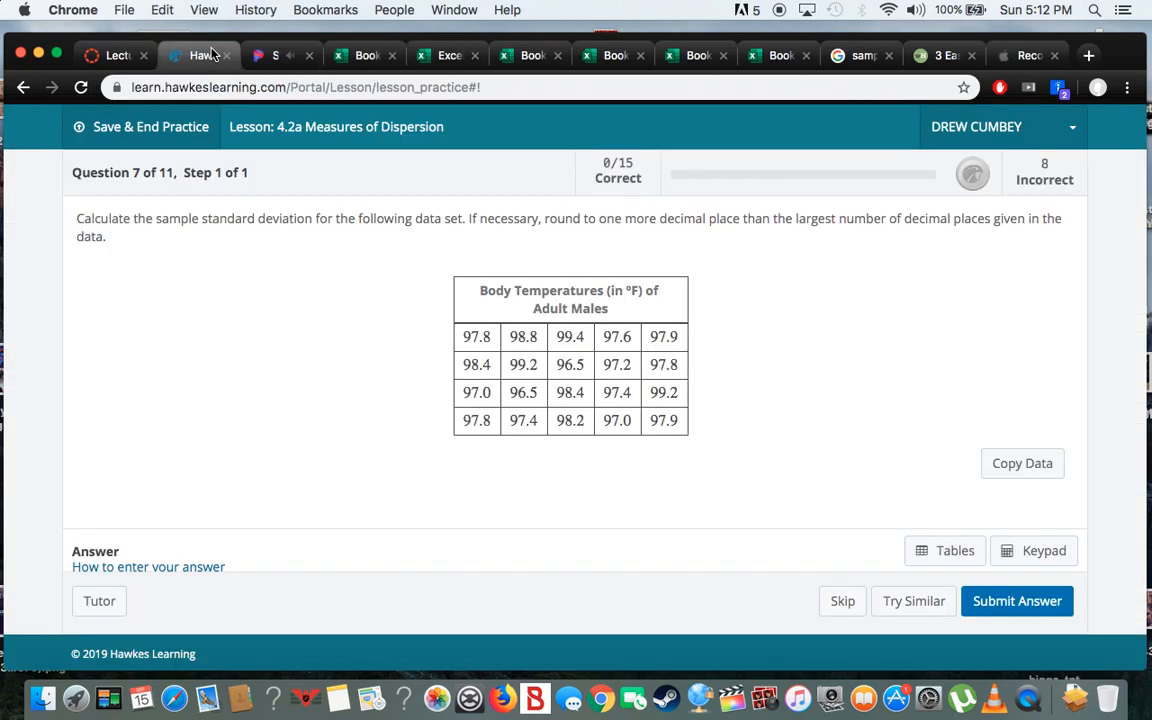
scroll(346, 348, down, 2)
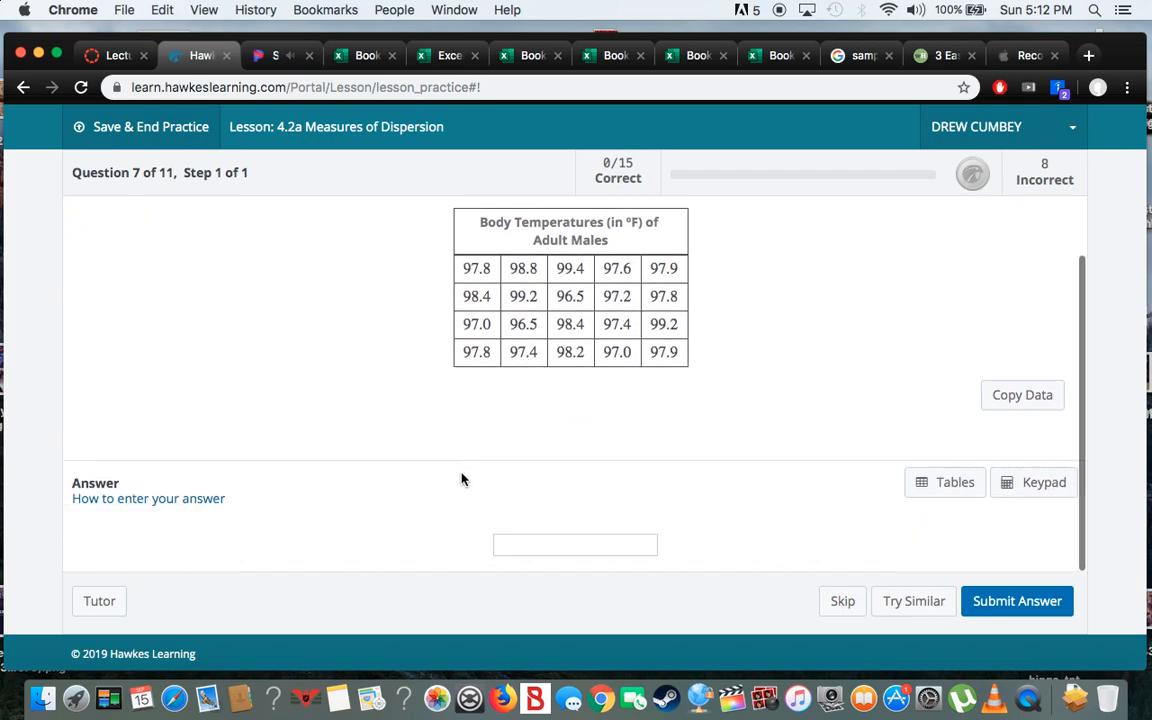
scroll(403, 367, up, 2)
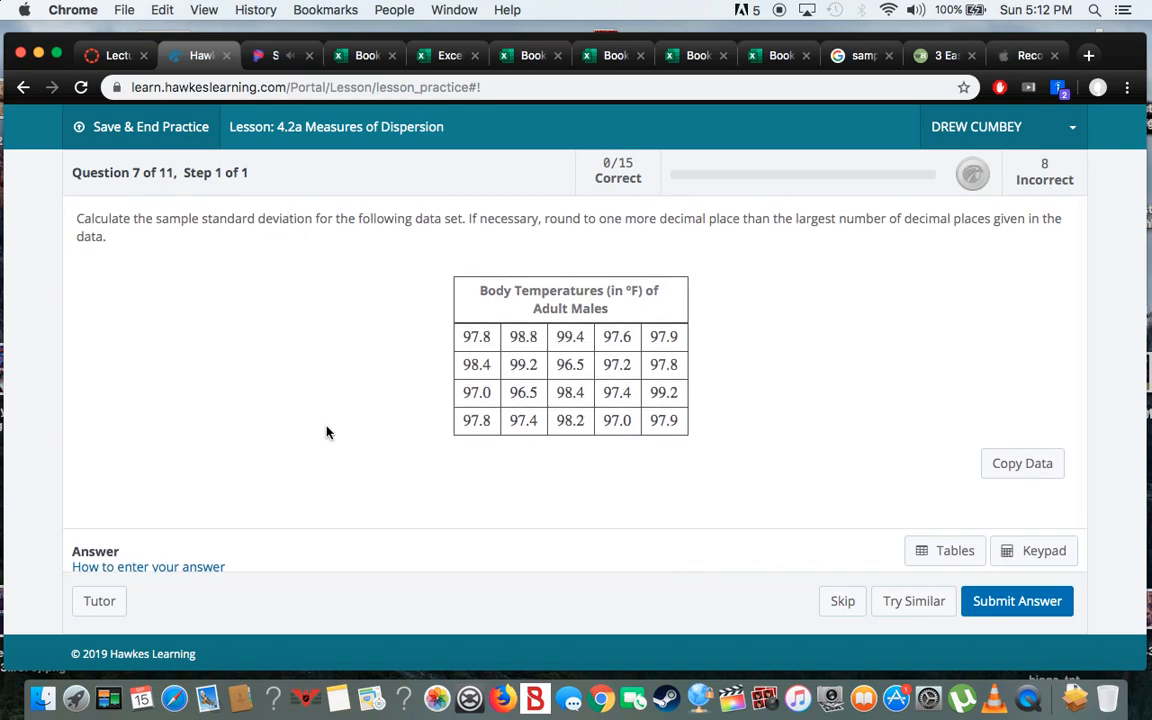
scroll(327, 432, down, 1)
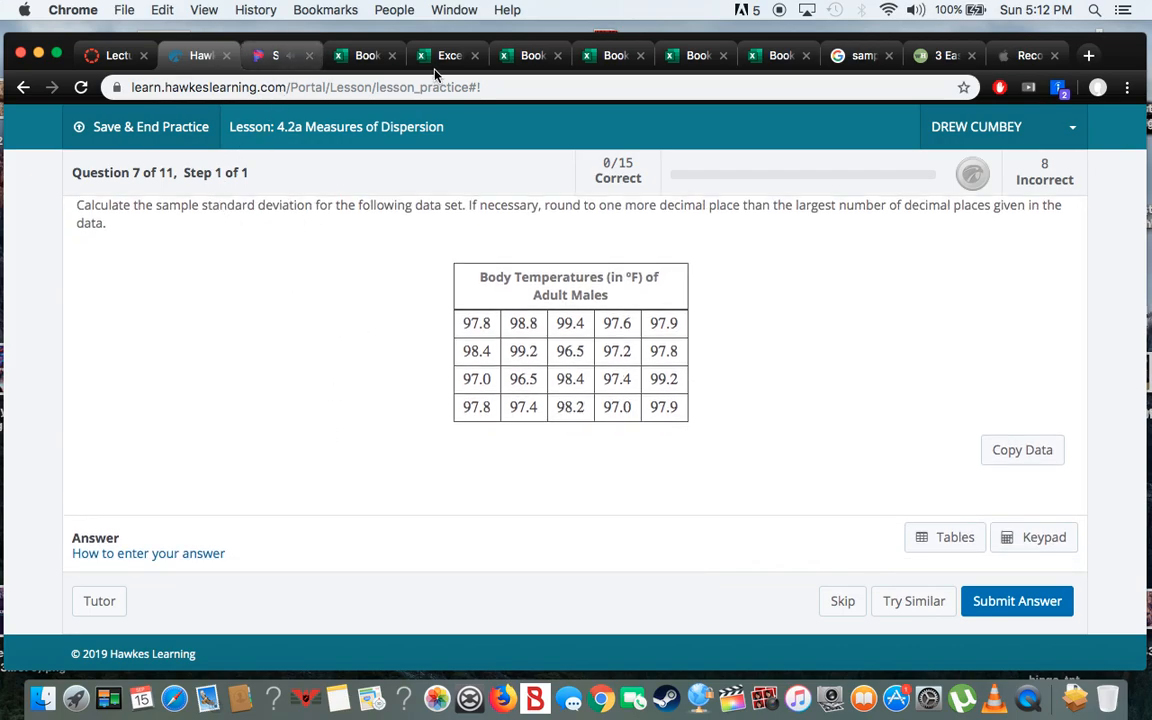
click(362, 64)
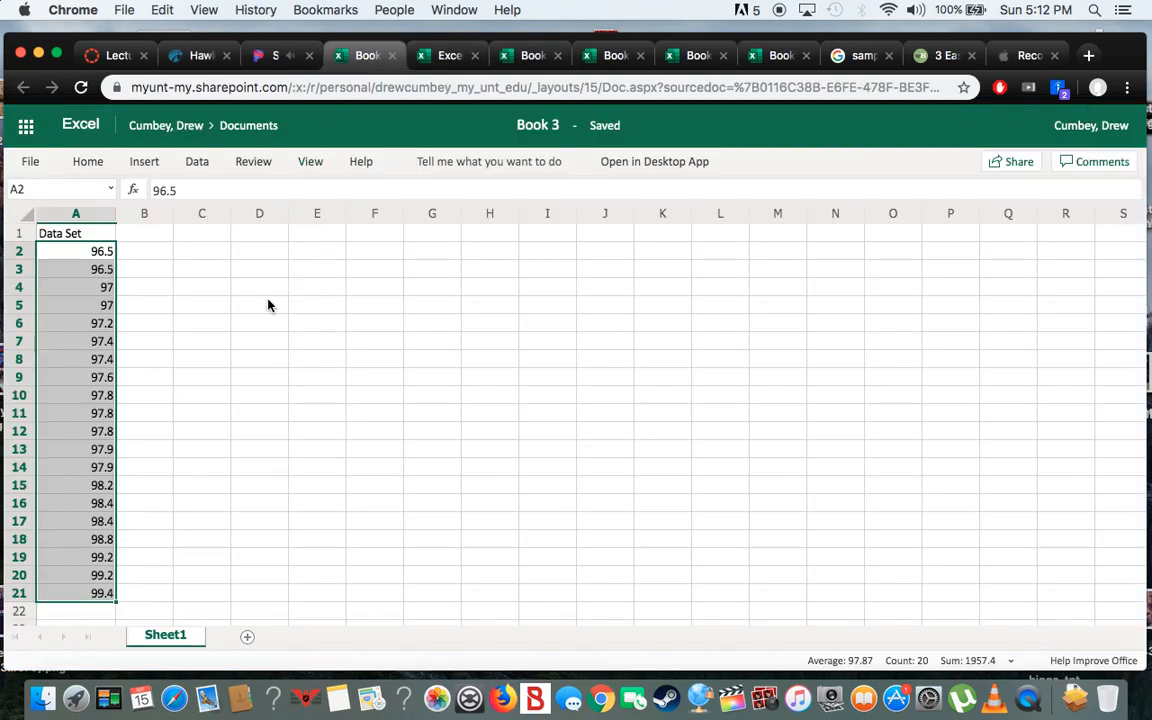
click(242, 301)
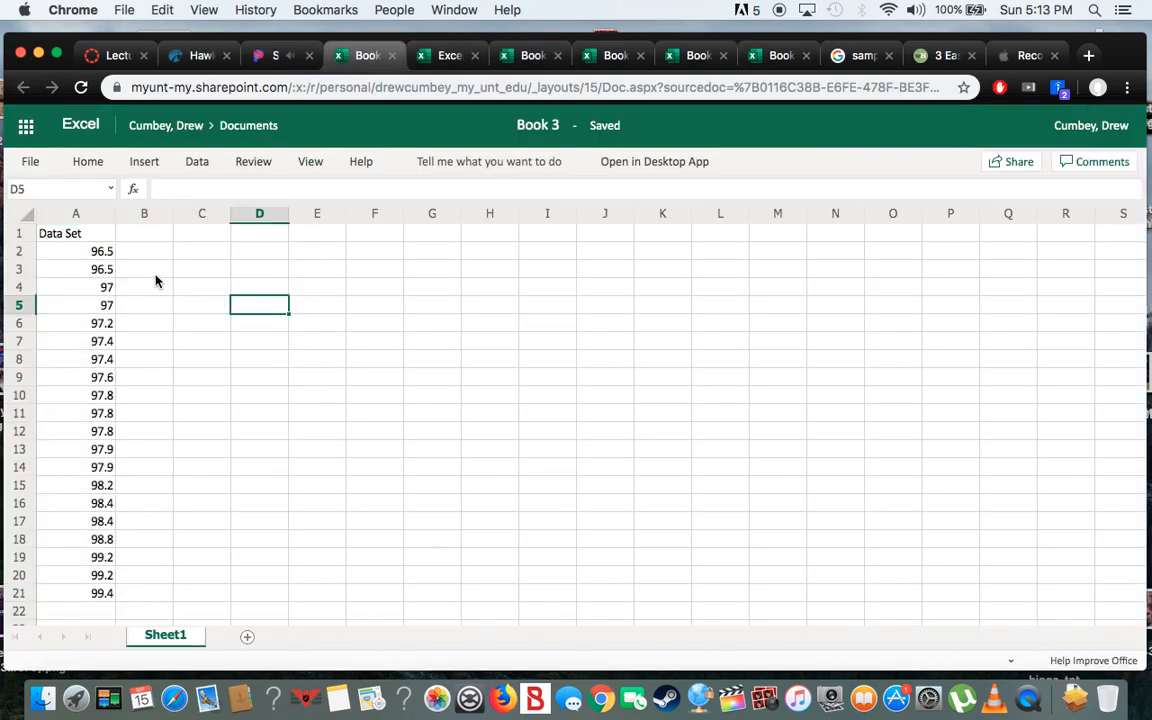
click(943, 56)
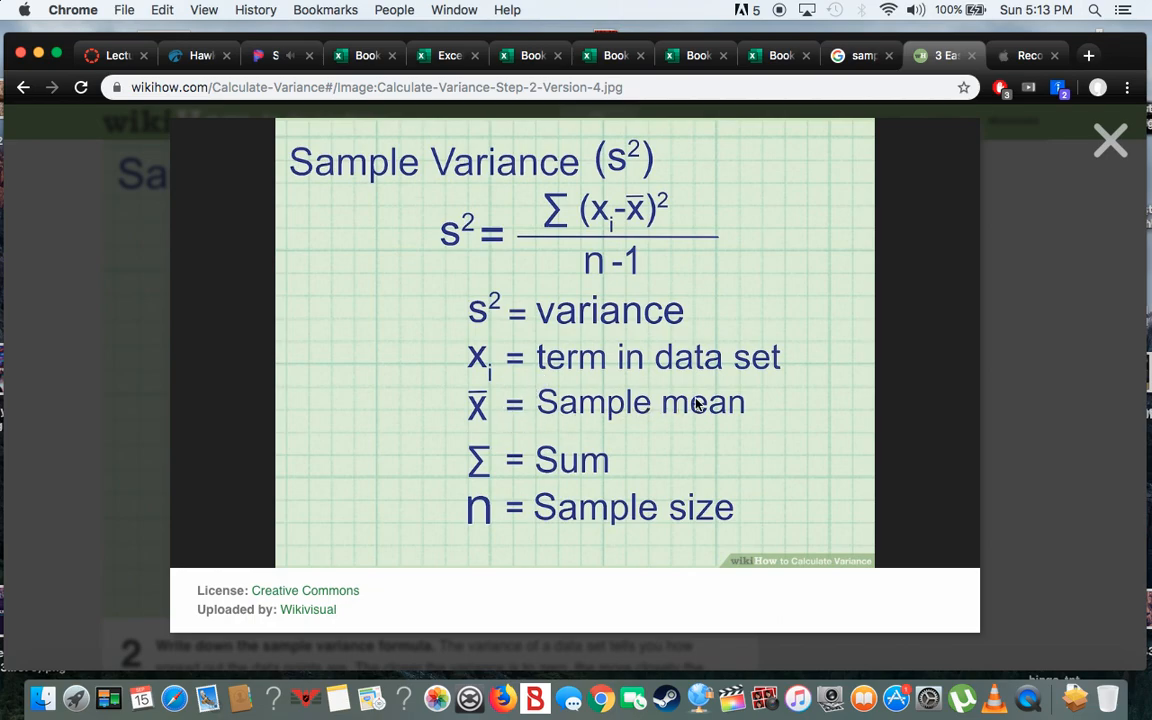
click(200, 56)
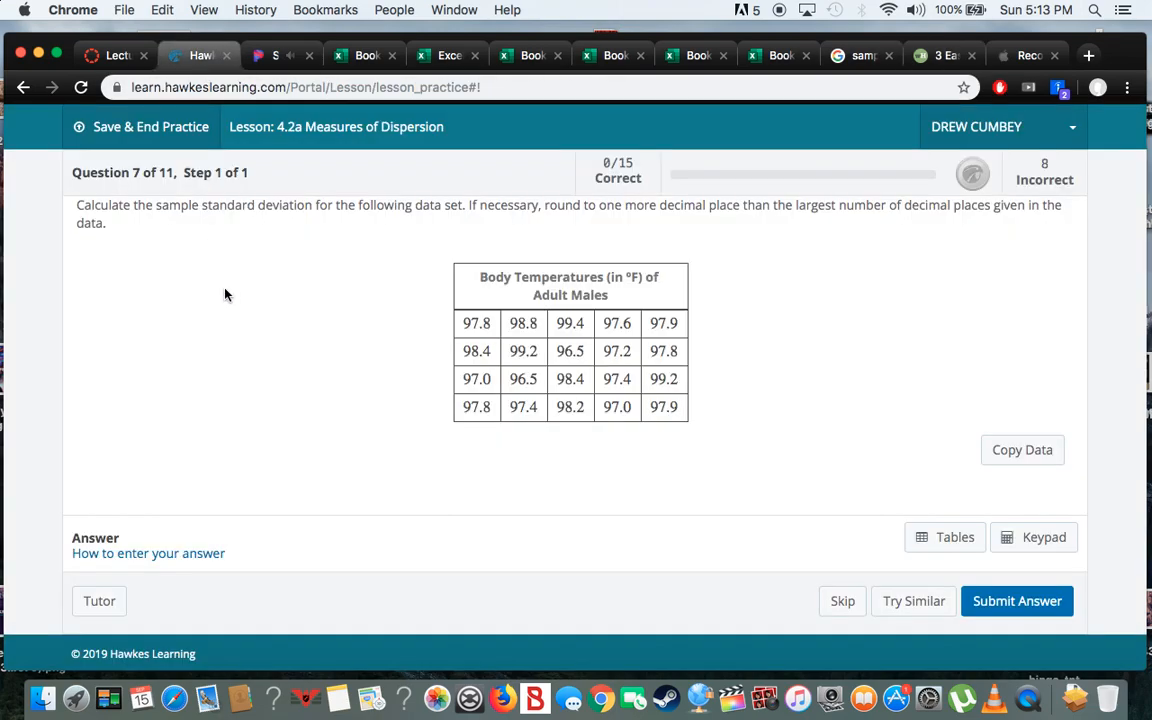
click(360, 56)
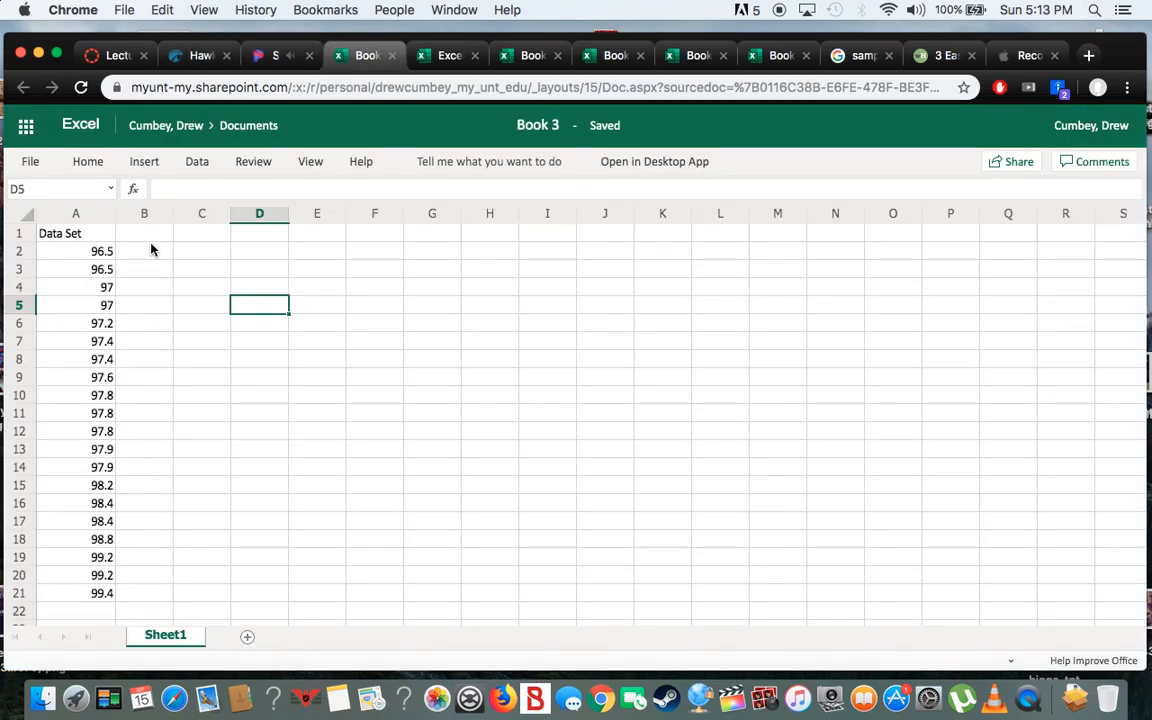
Step: Calculate the mean of the data set in cell B2 with =average(a2:a21)
click(152, 250)
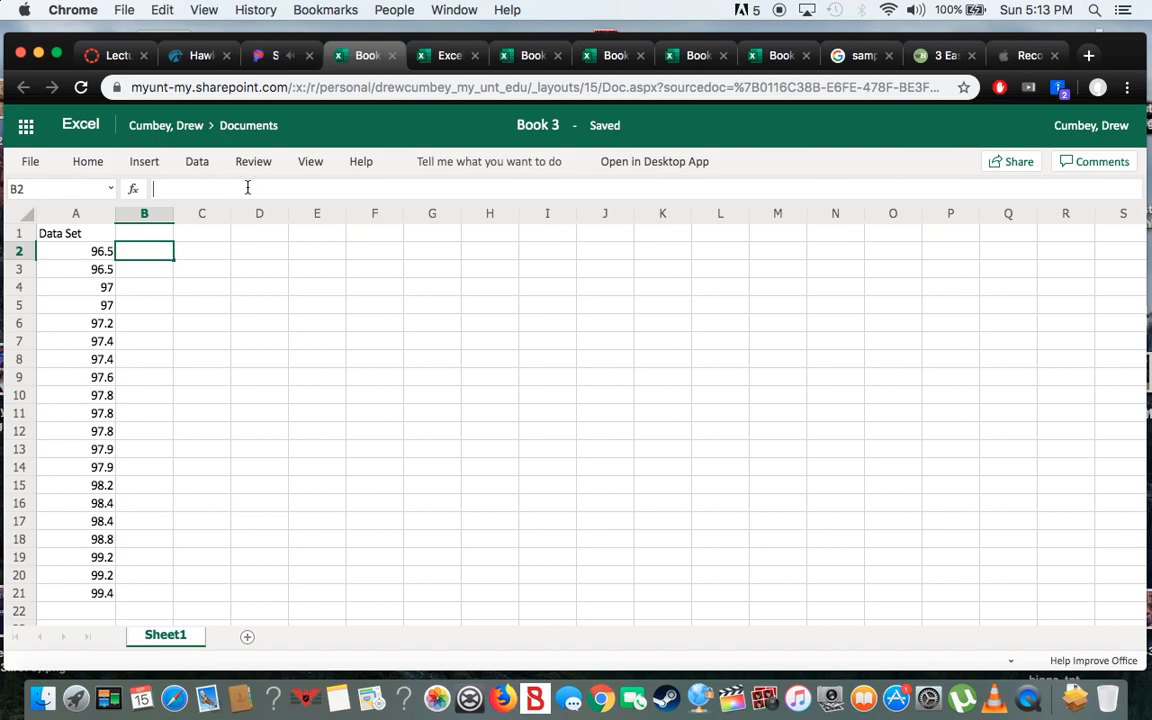
text(=average)
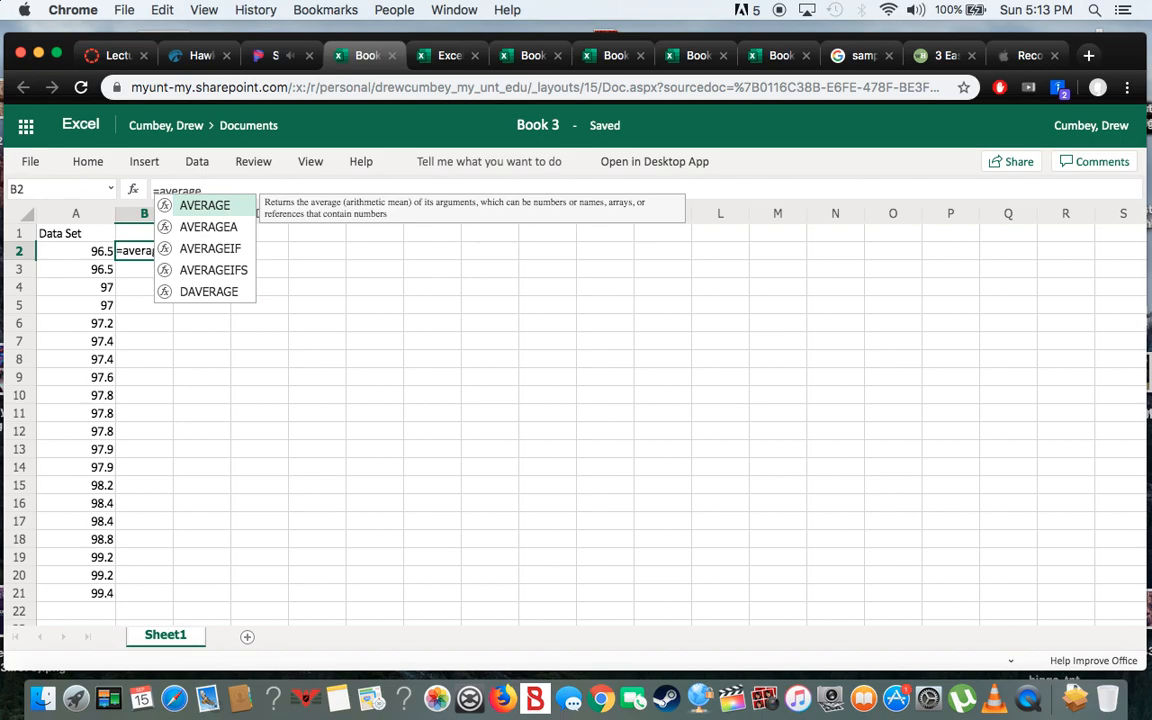
text(()
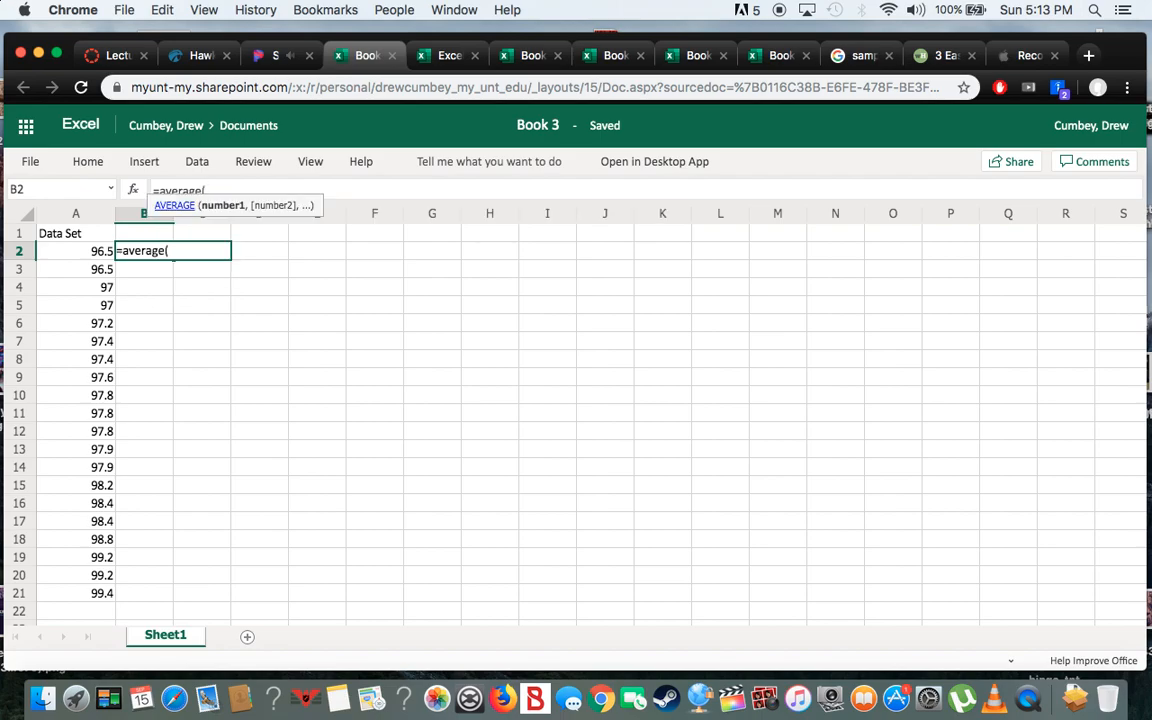
text(a2)
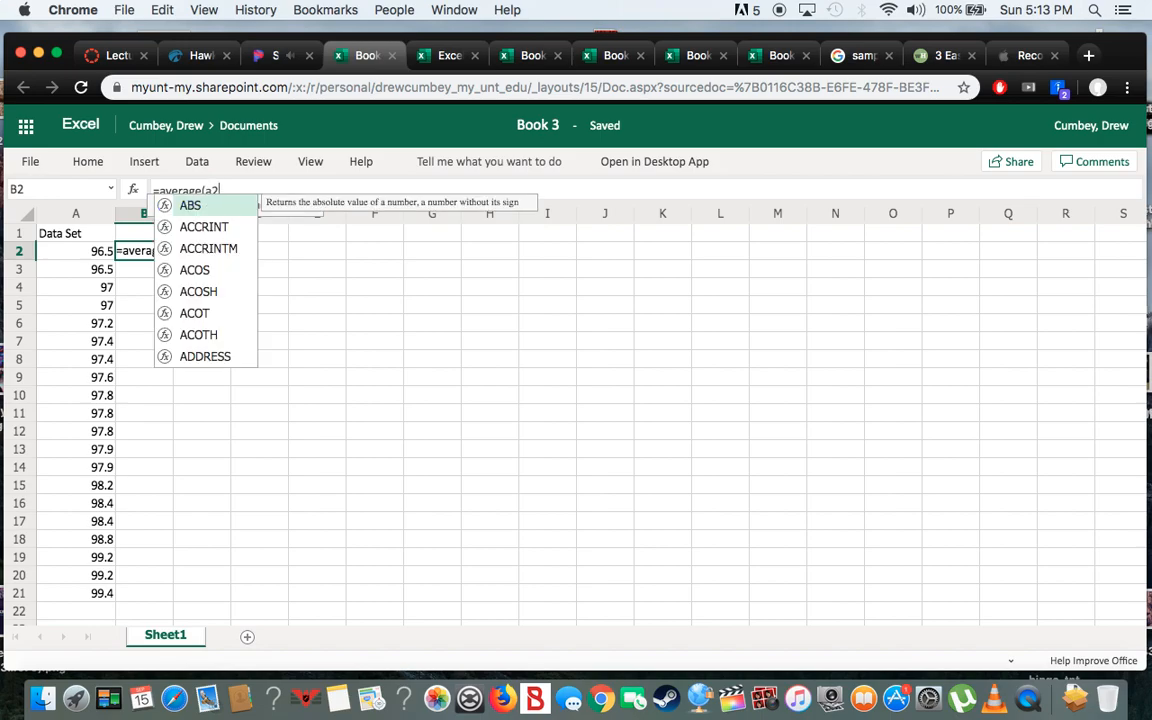
text(:)
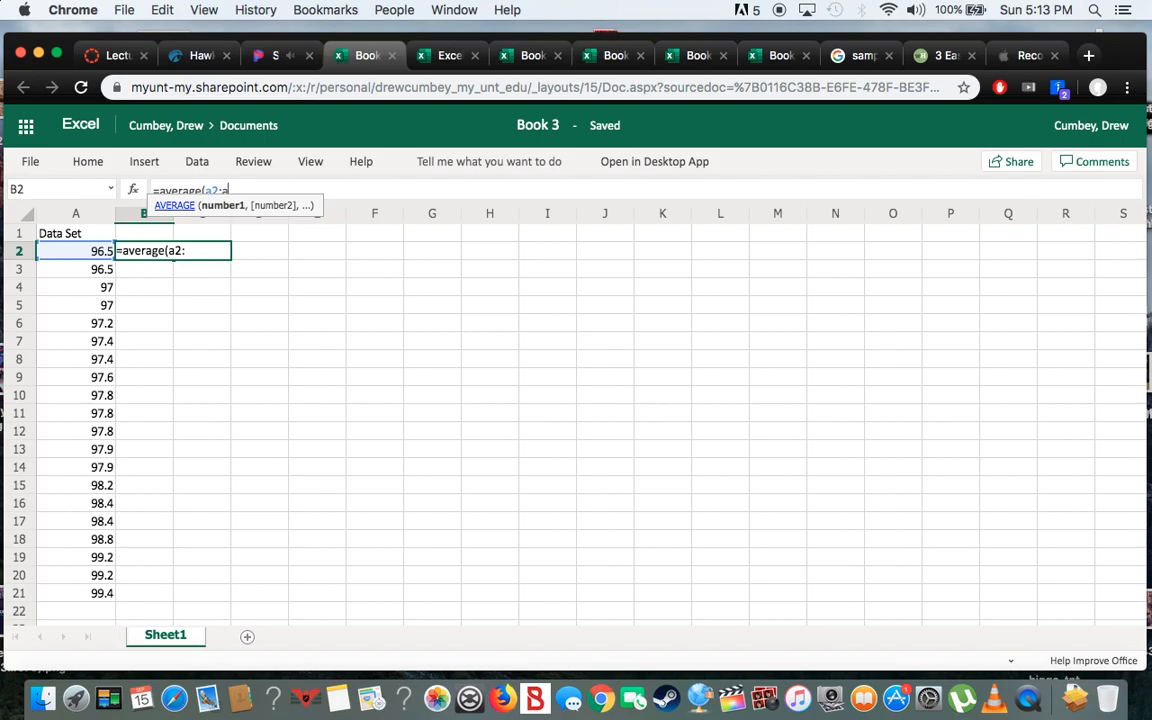
text(a21)
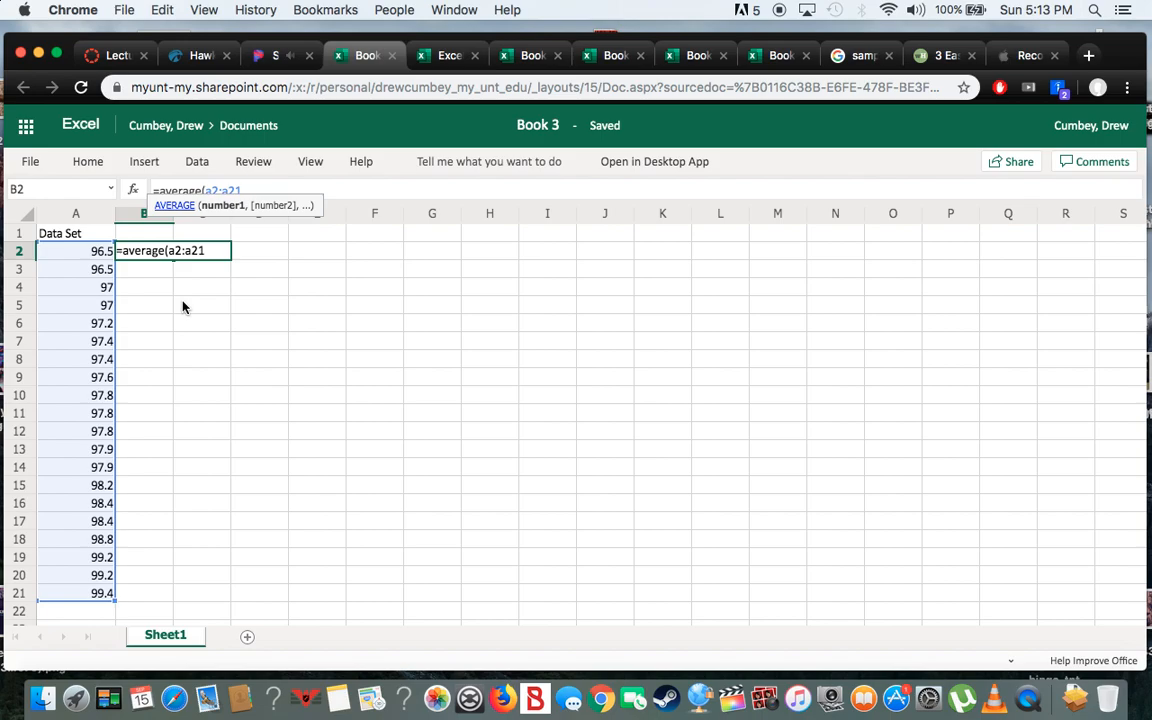
text())
key(Return)
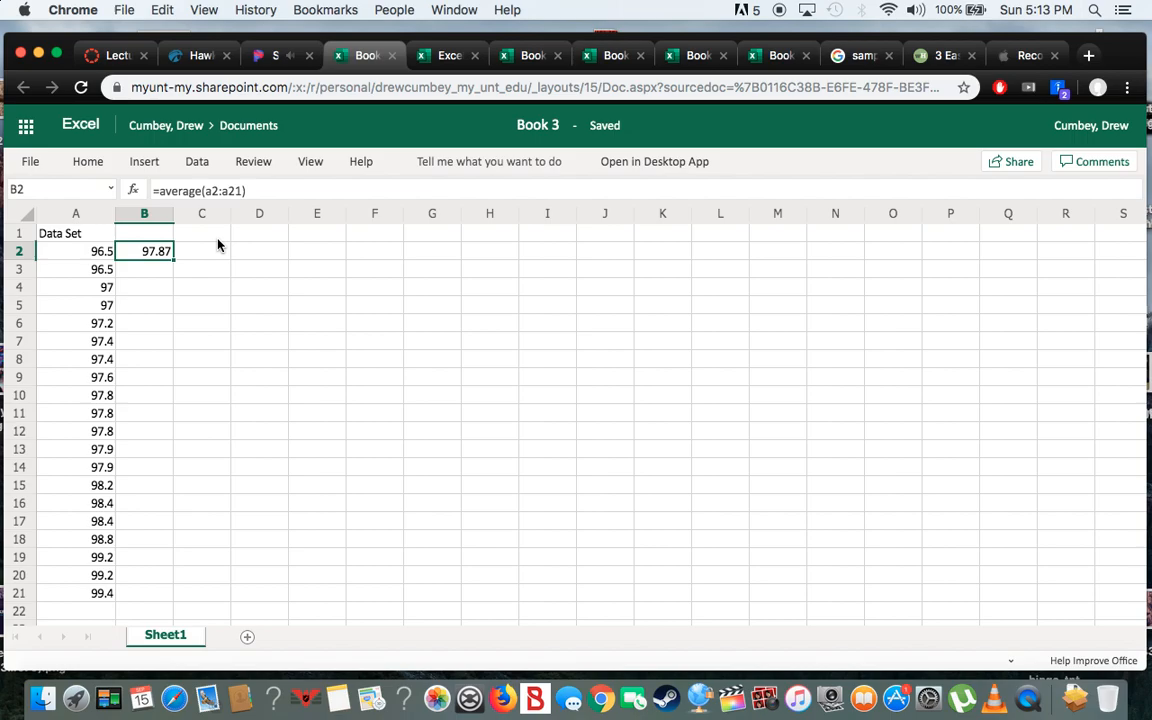
Step: Recheck the sample variance formula on wikiHow and add the heading "Mean" in cell B1 of the Book 3 workbook
click(952, 56)
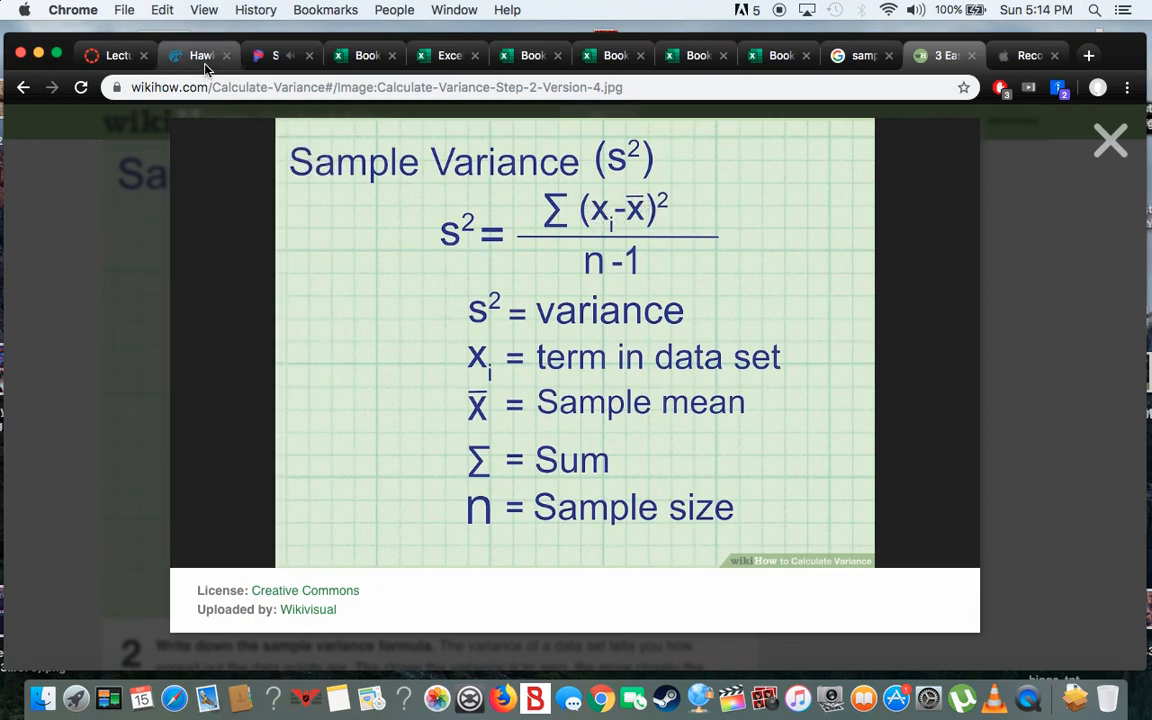
click(333, 57)
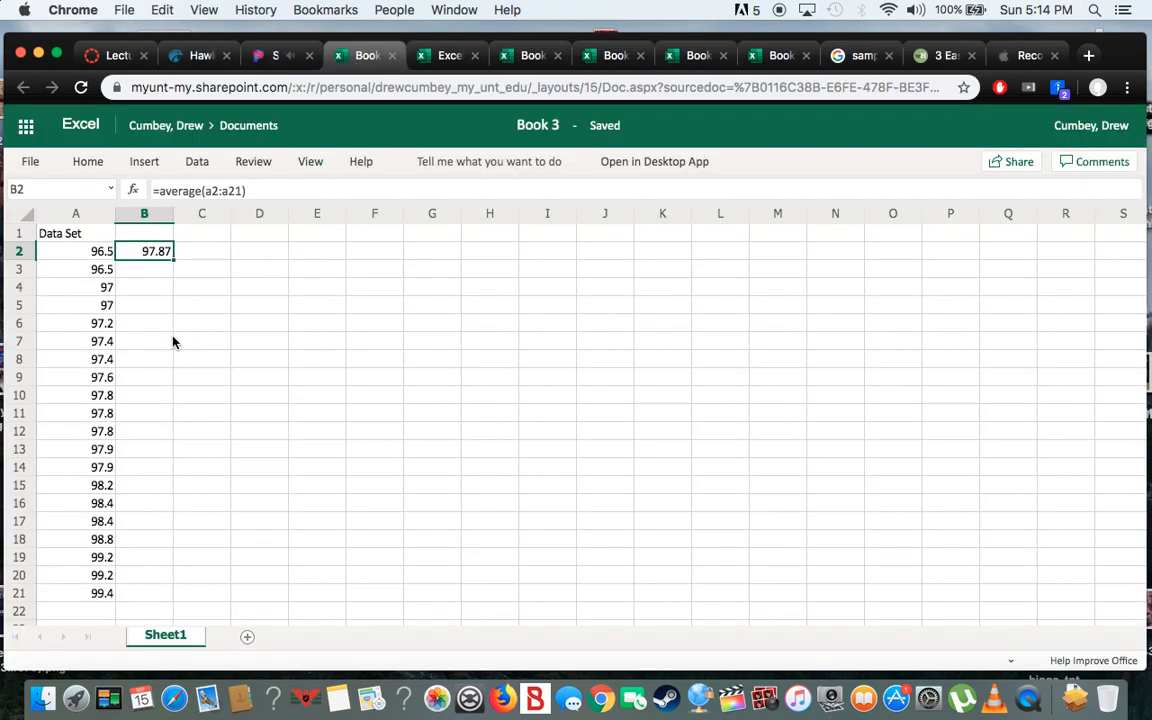
scroll(172, 342, down, 1)
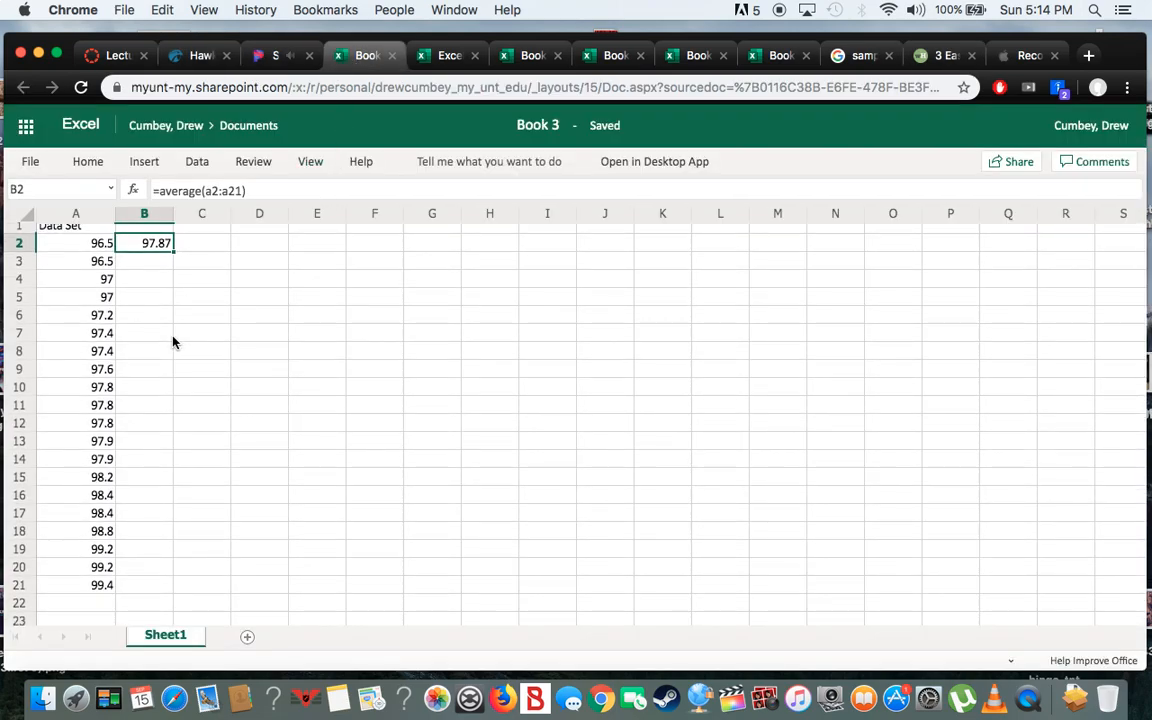
click(200, 248)
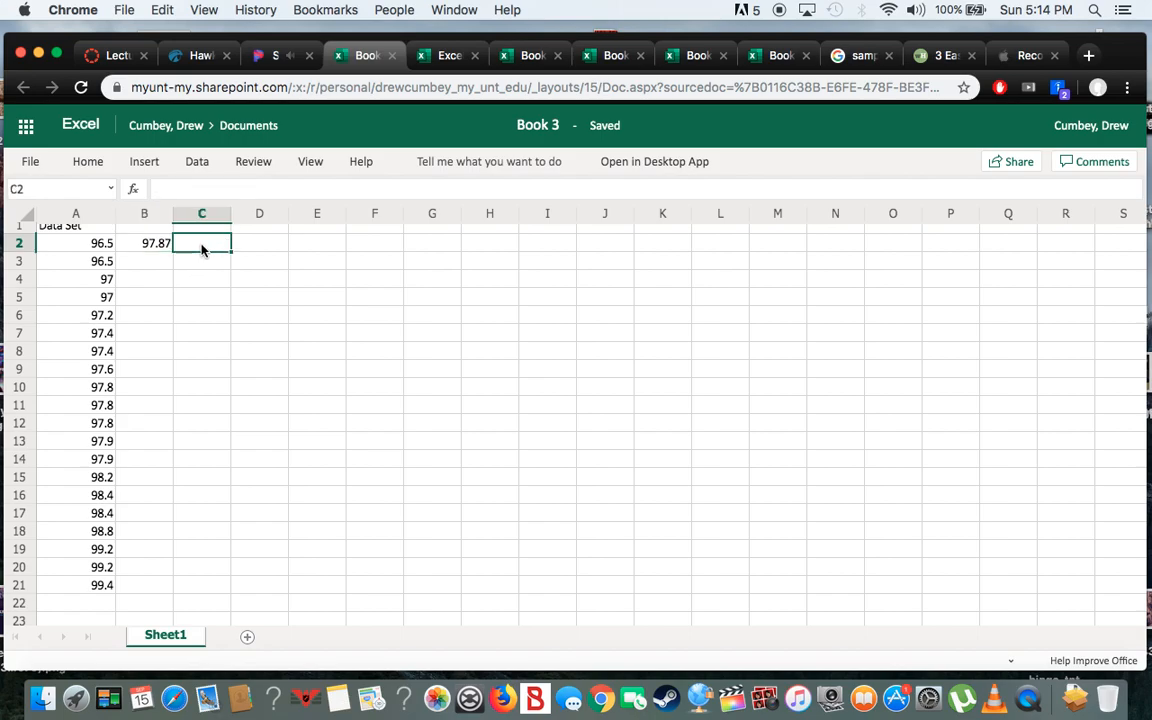
scroll(198, 305, up, 1)
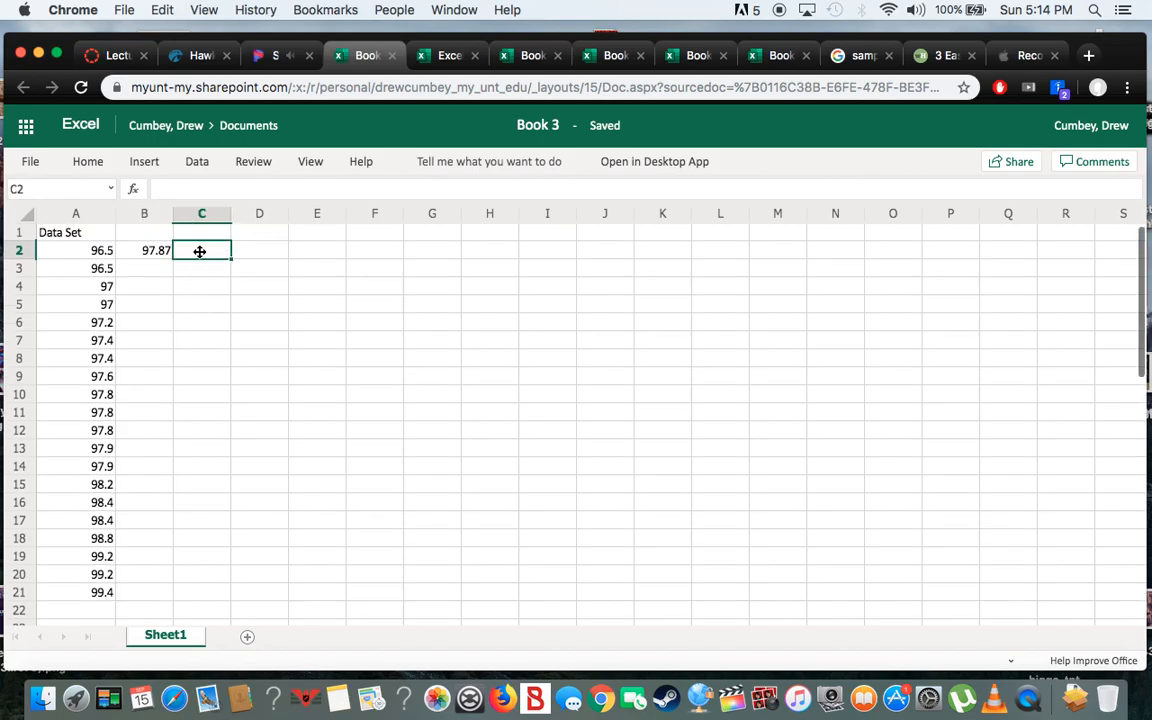
click(149, 233)
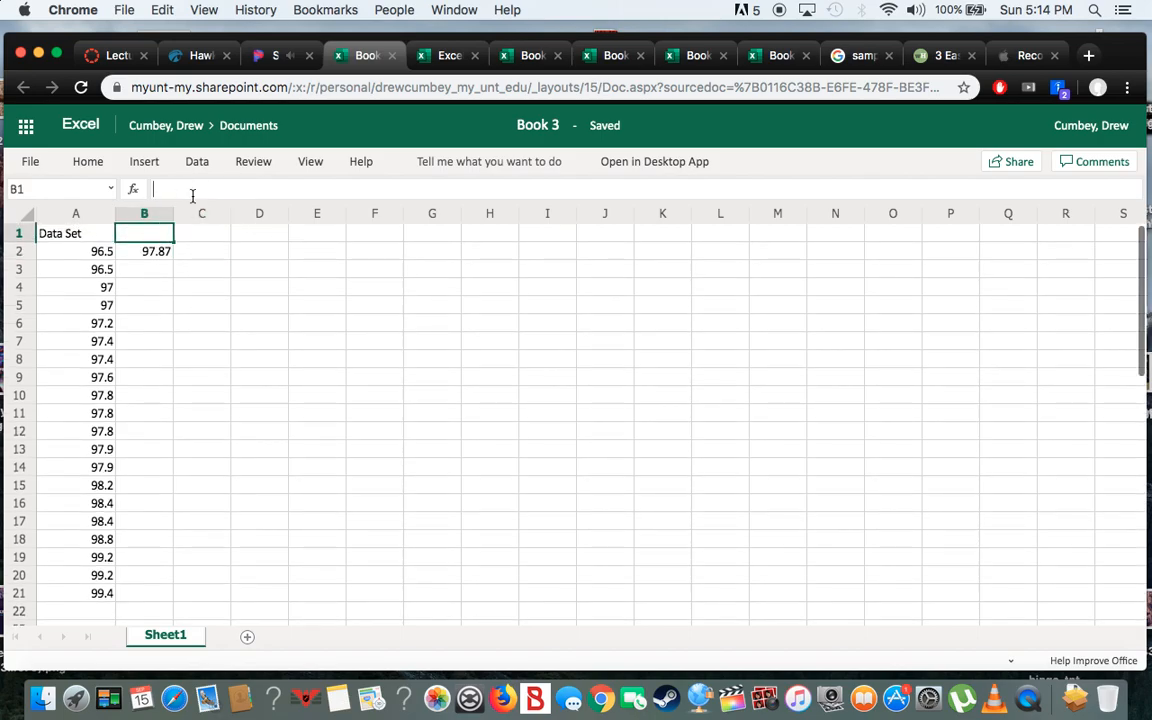
text(Mean)
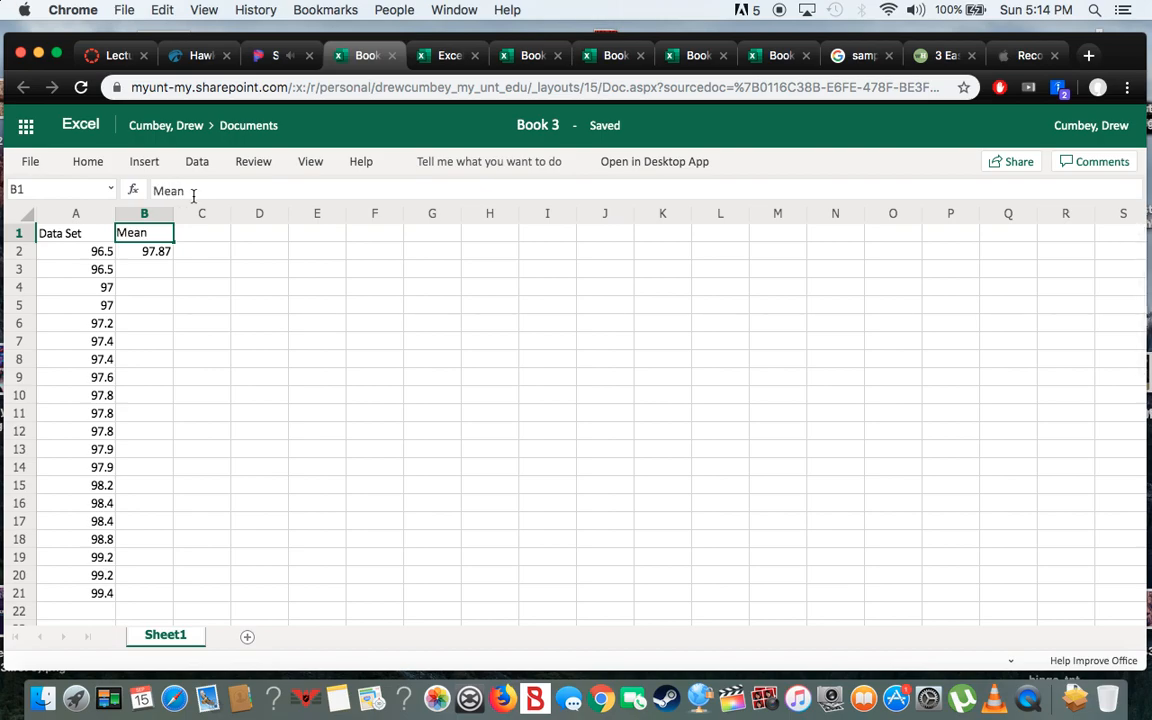
key(Return)
Step: Add the heading "xi-xbar" in cell C1 for the deviations from the mean
click(188, 265)
click(200, 238)
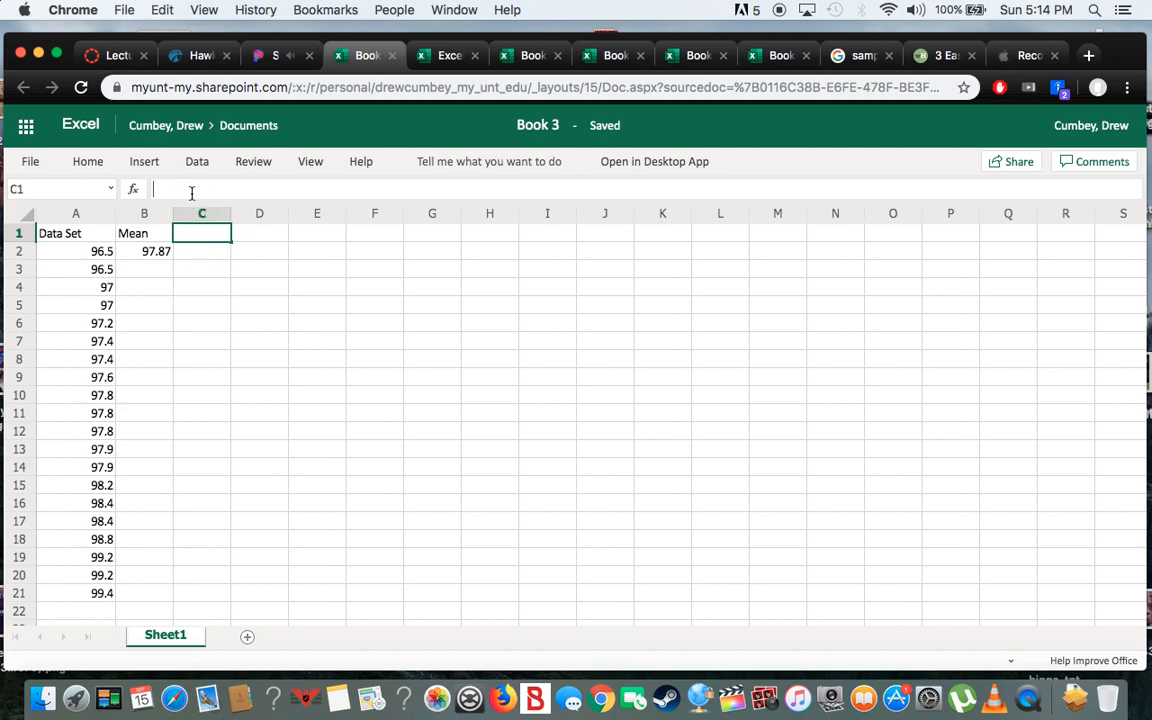
text(xi-xbar)
Step: Begin the deviation formula in cell C2 with =sum(a2-b2, subtracting the mean from the first data value
click(216, 250)
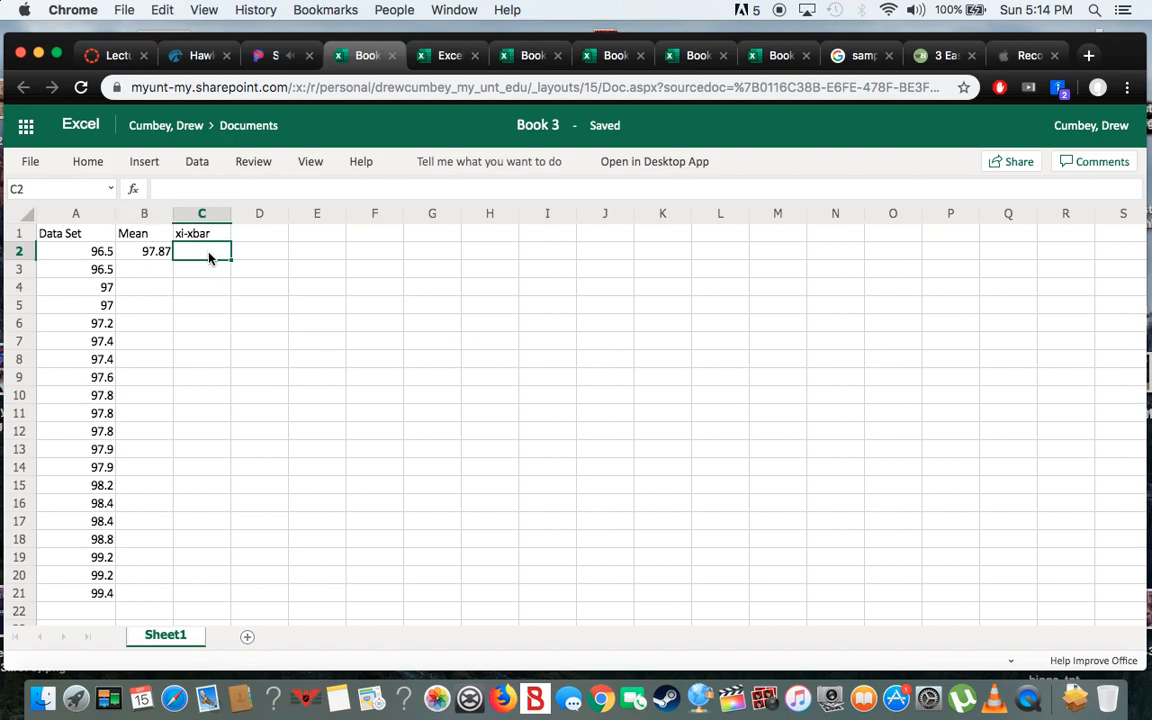
click(218, 190)
text(=sum)
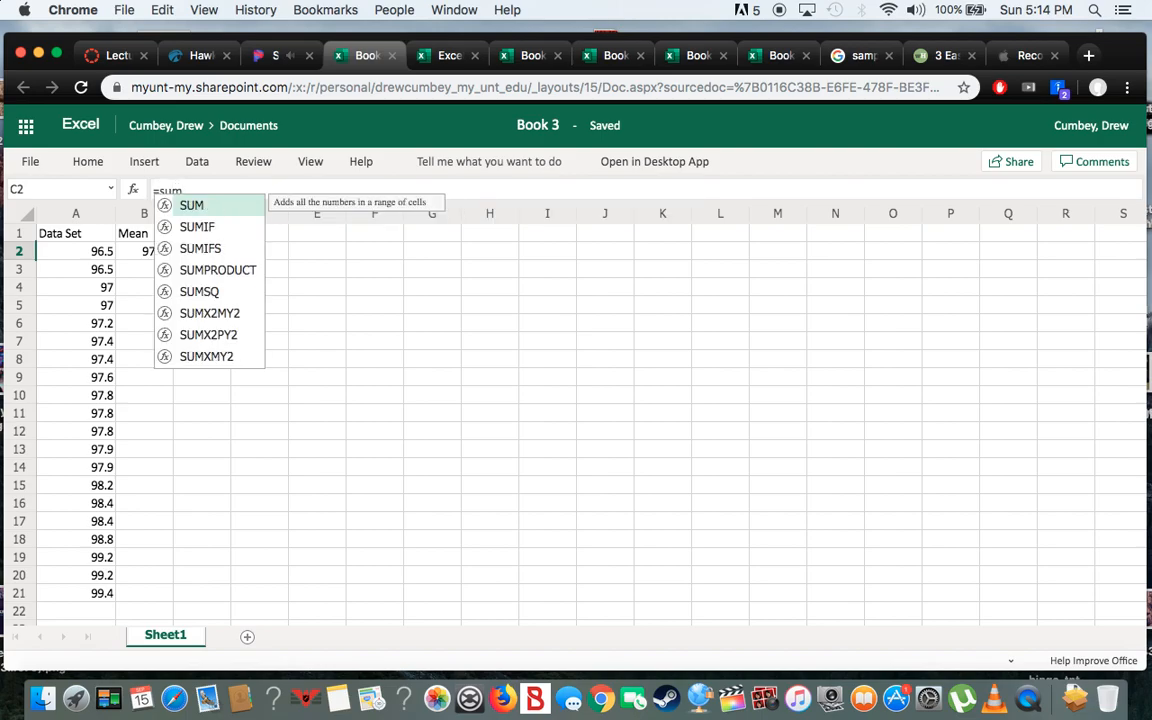
text(()
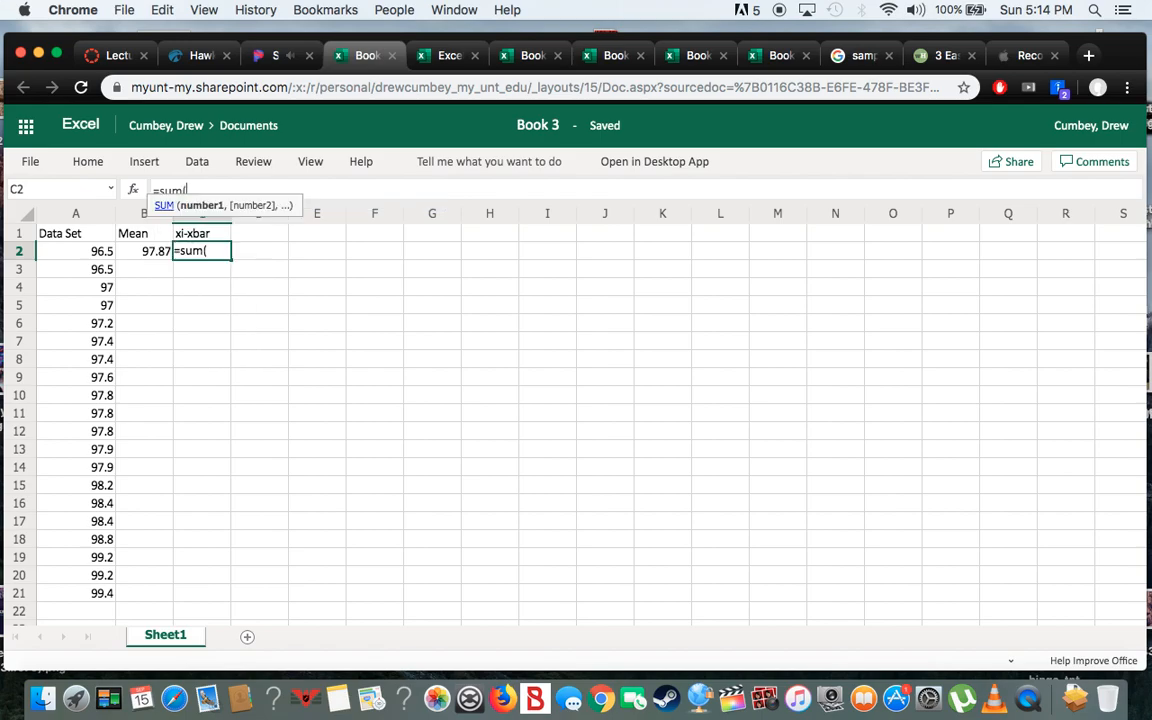
text(a2)
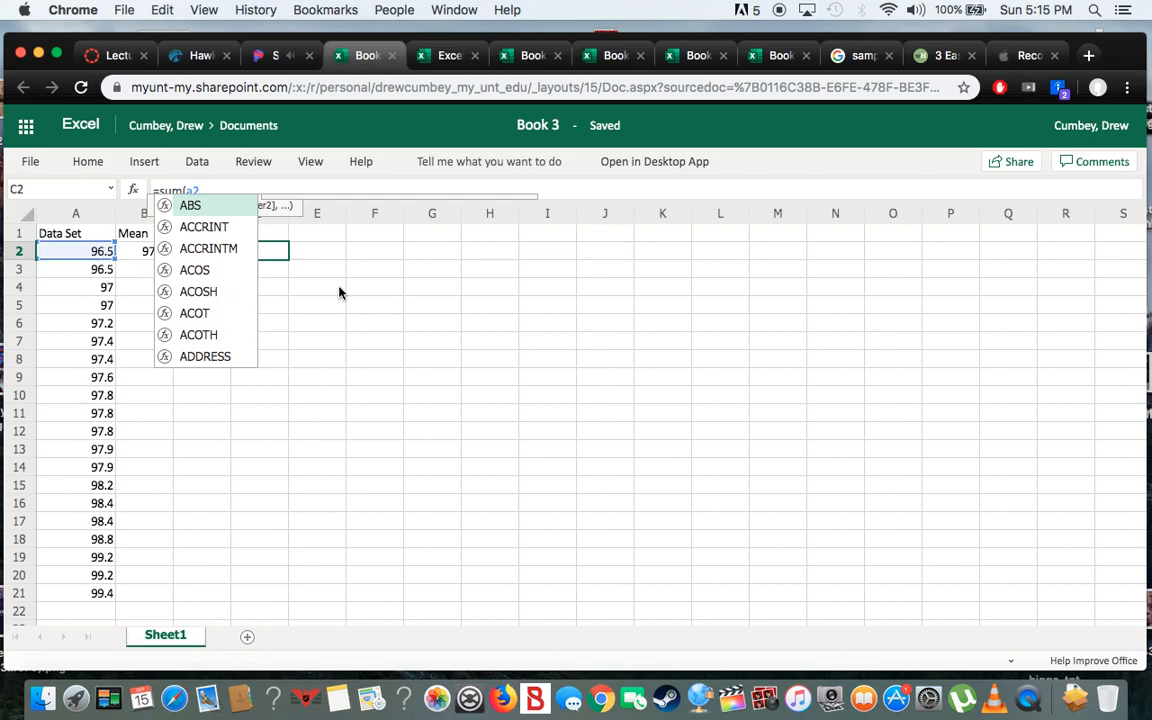
text(-)
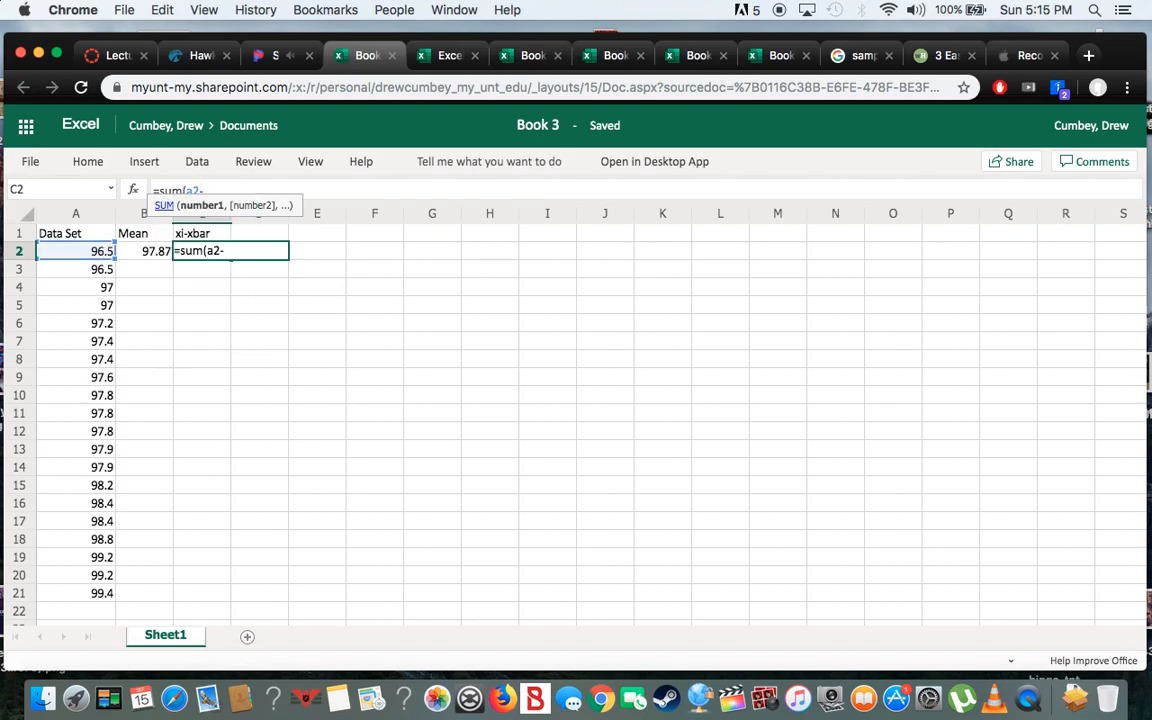
text(b2)
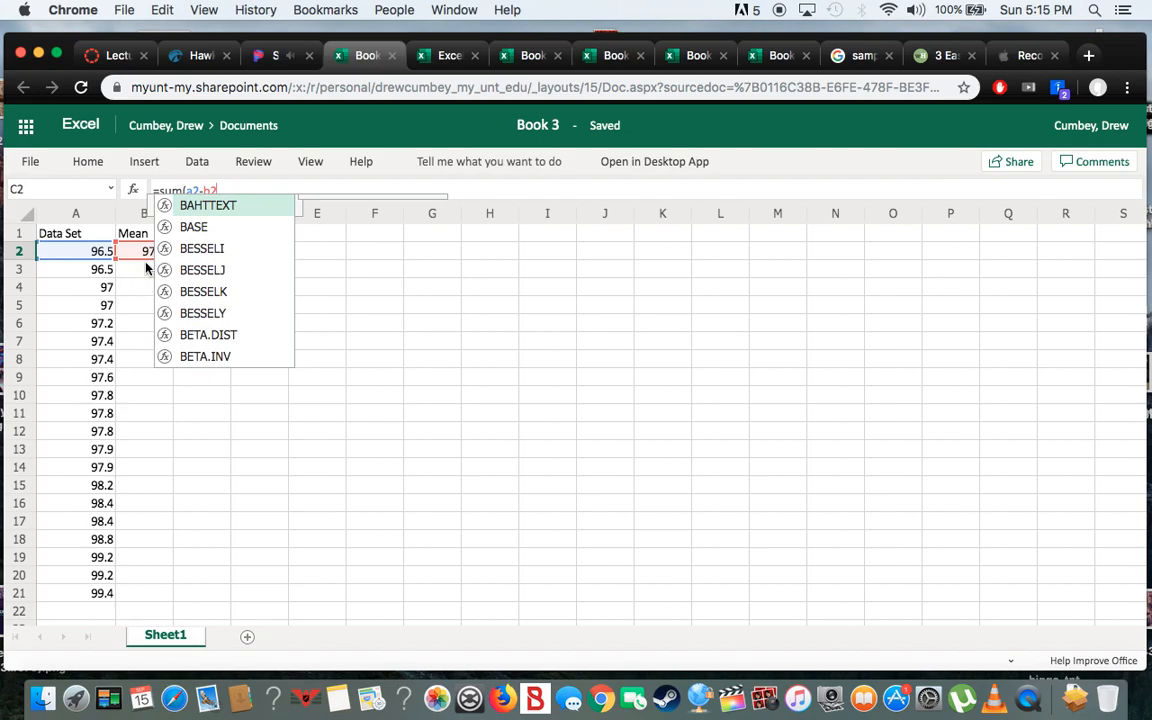
Step: Complete the C2 formula as =sum(a2-$B$2) with an absolute reference to the mean, and fill it down to C21
click(244, 190)
key(Left)
key(Right)
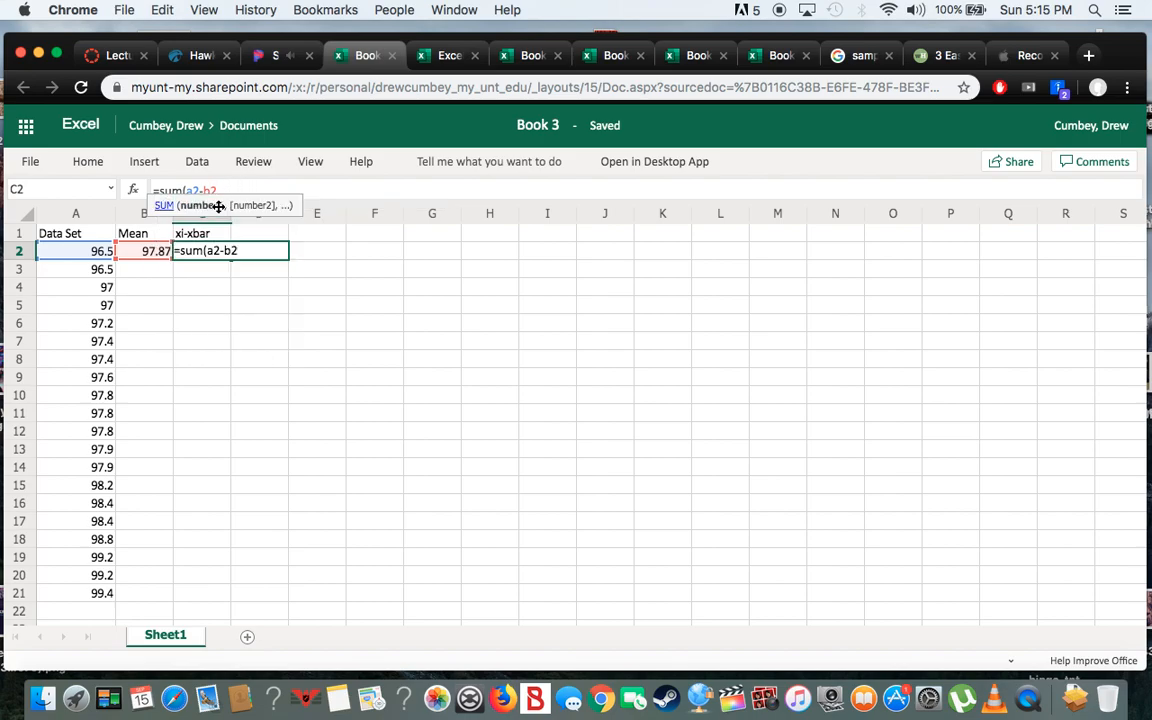
drag(231, 204, 231, 220)
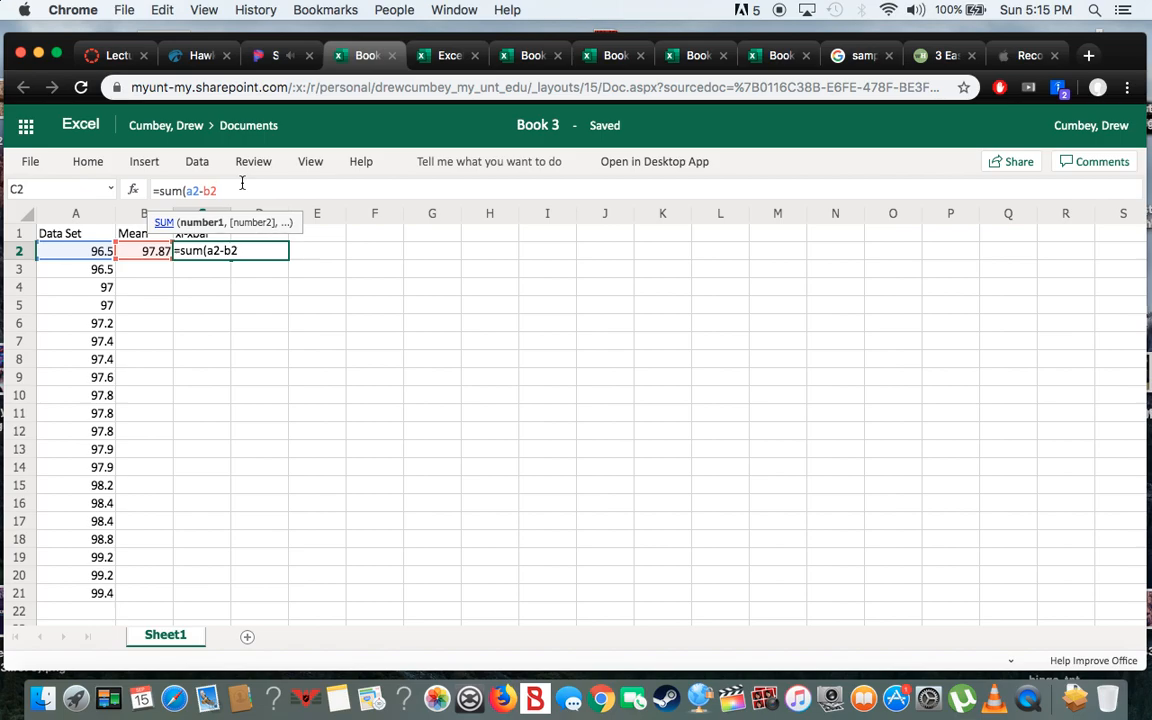
key(F4)
text())
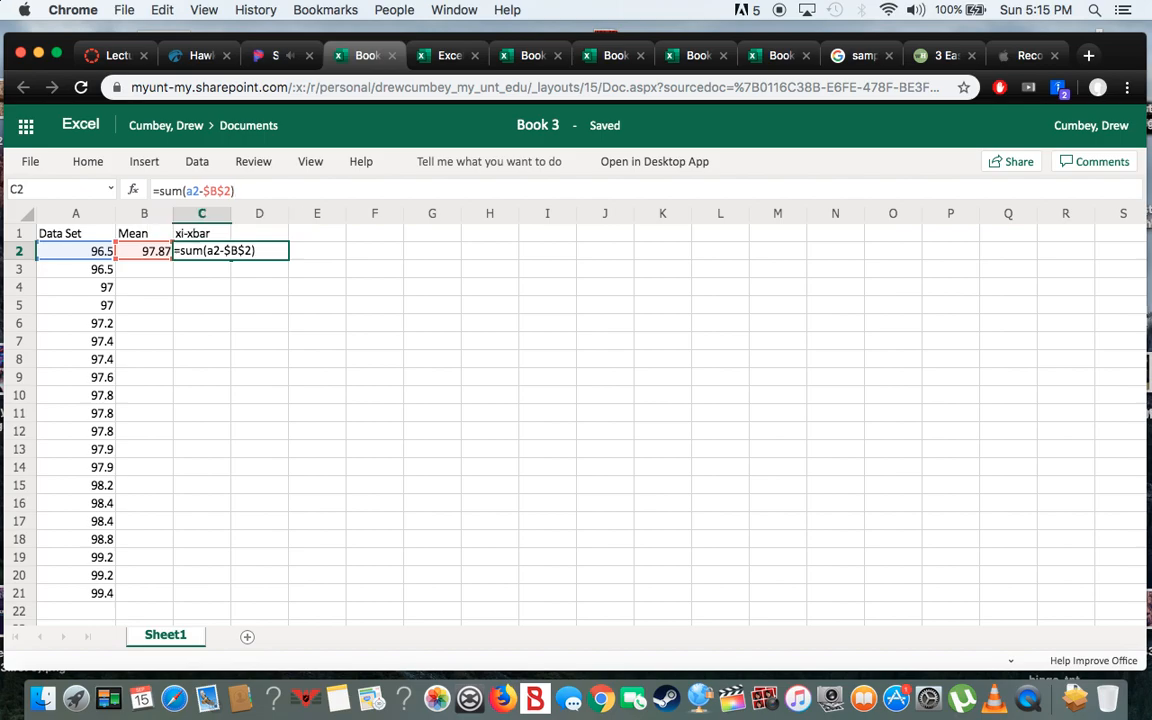
key(Return)
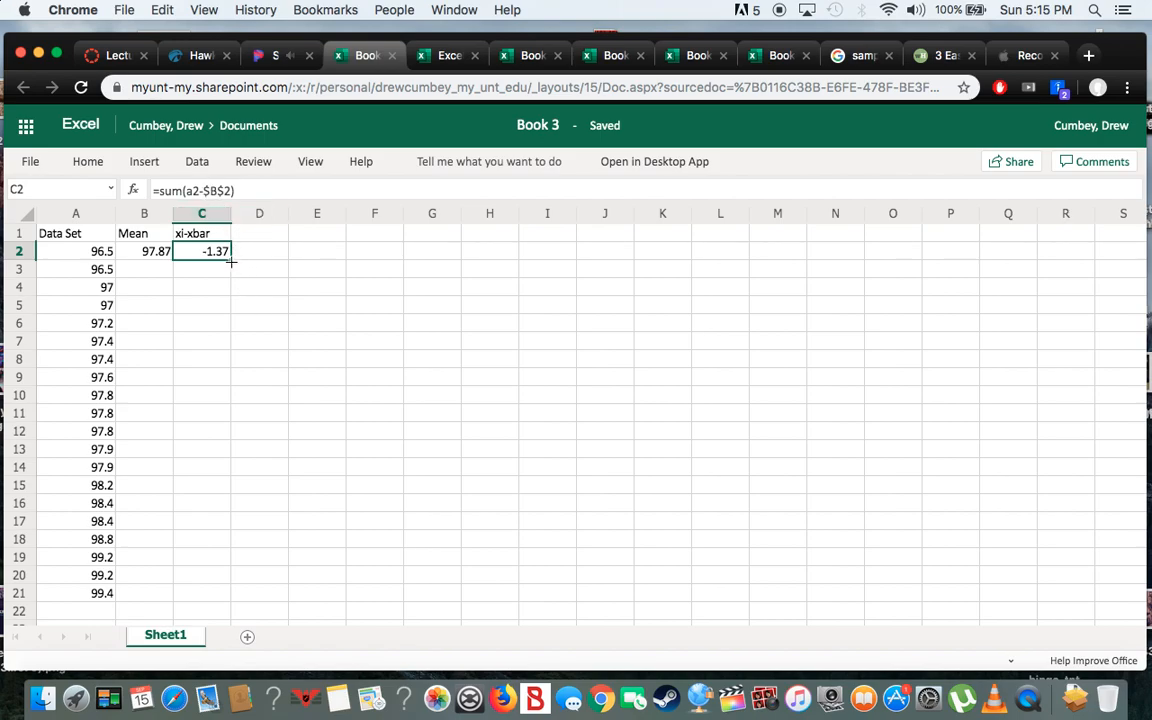
drag(231, 261, 192, 594)
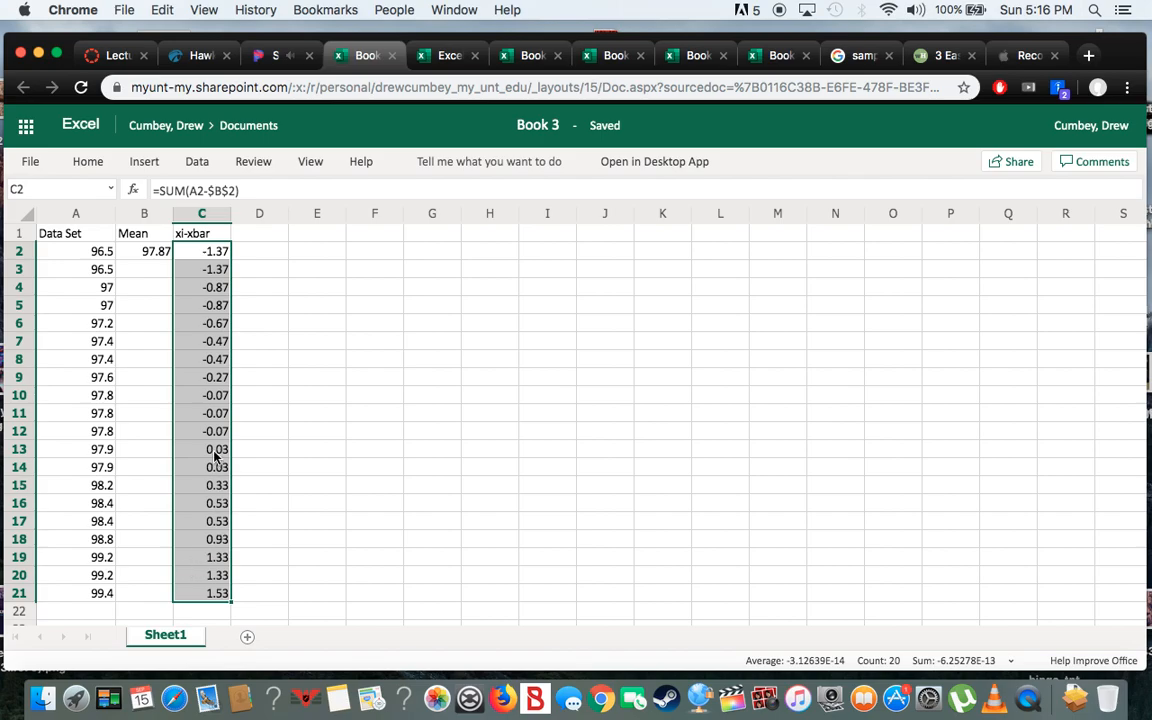
Step: Recheck the sample variance formula on wikiHow and the question in Hawkes Learning, returning to the Book 3 workbook
click(253, 255)
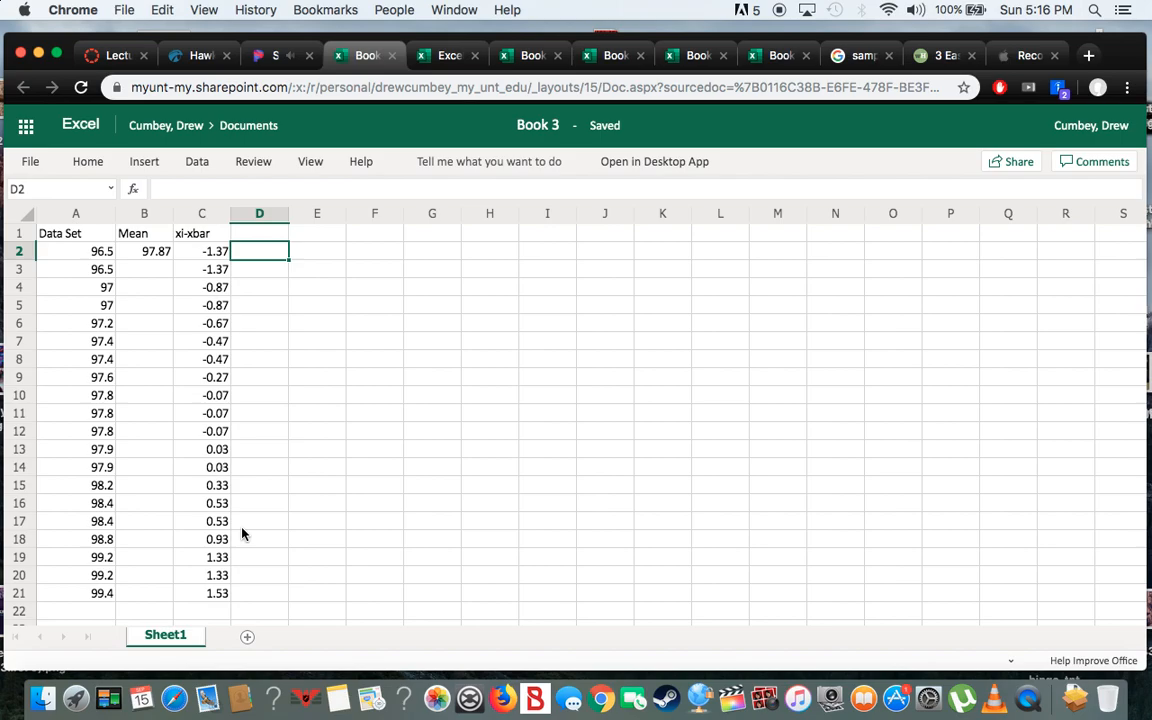
click(250, 287)
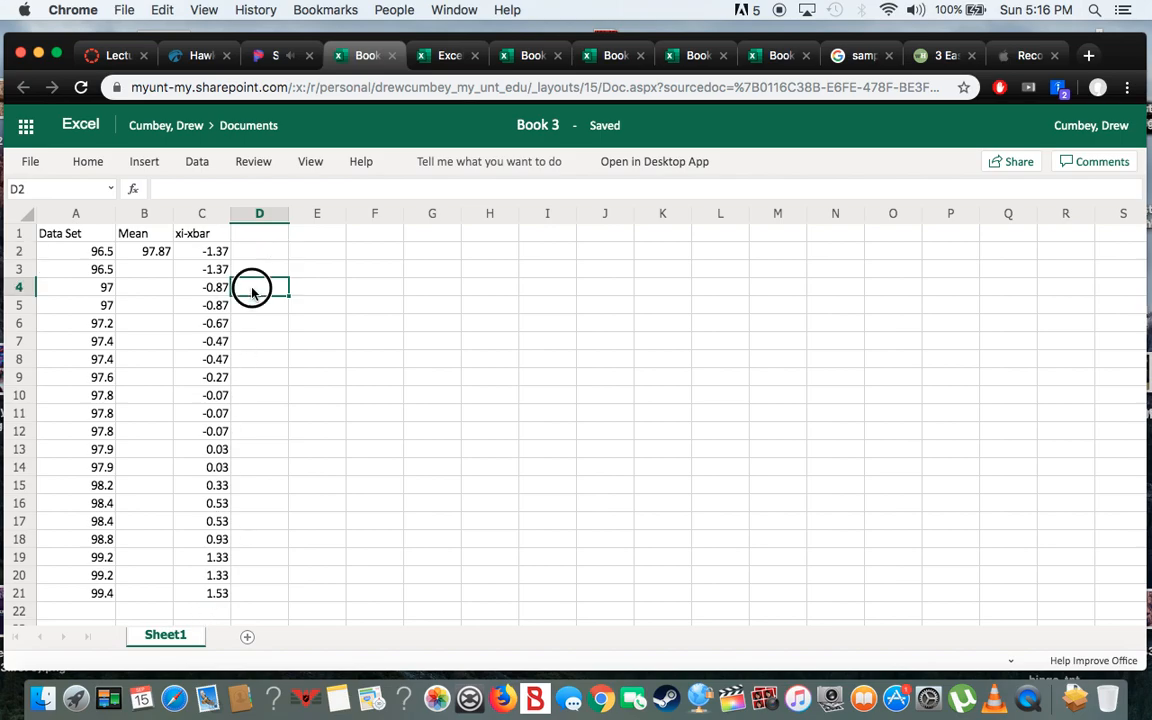
click(257, 258)
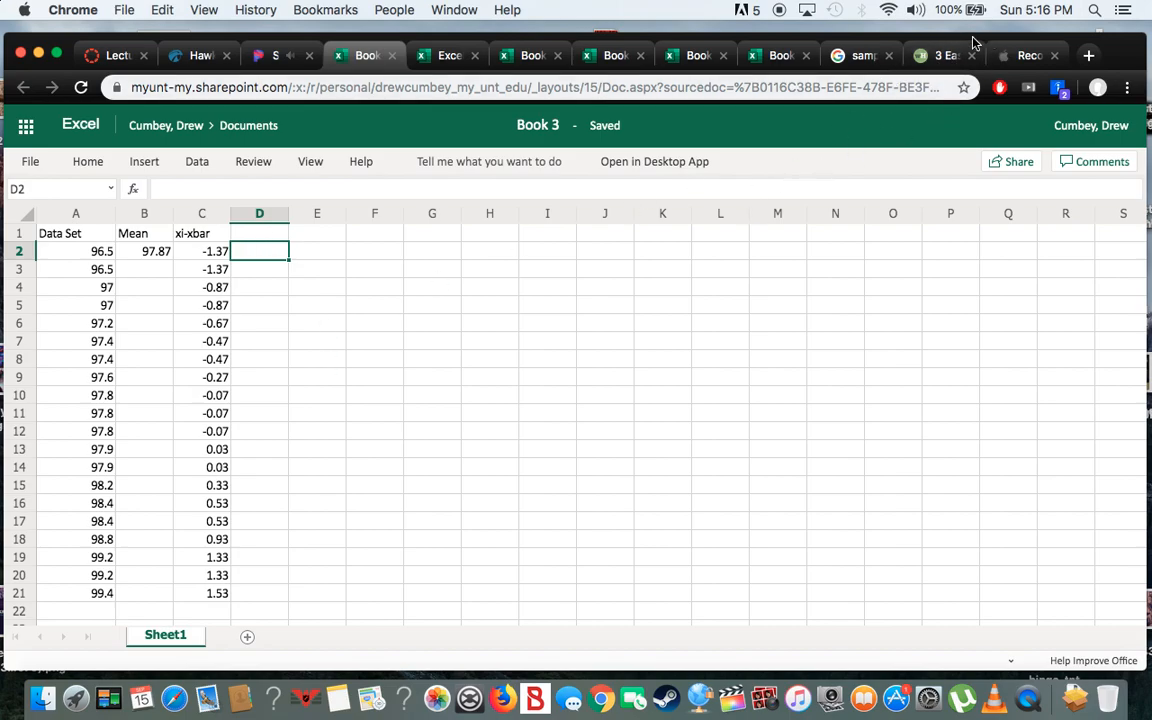
click(940, 55)
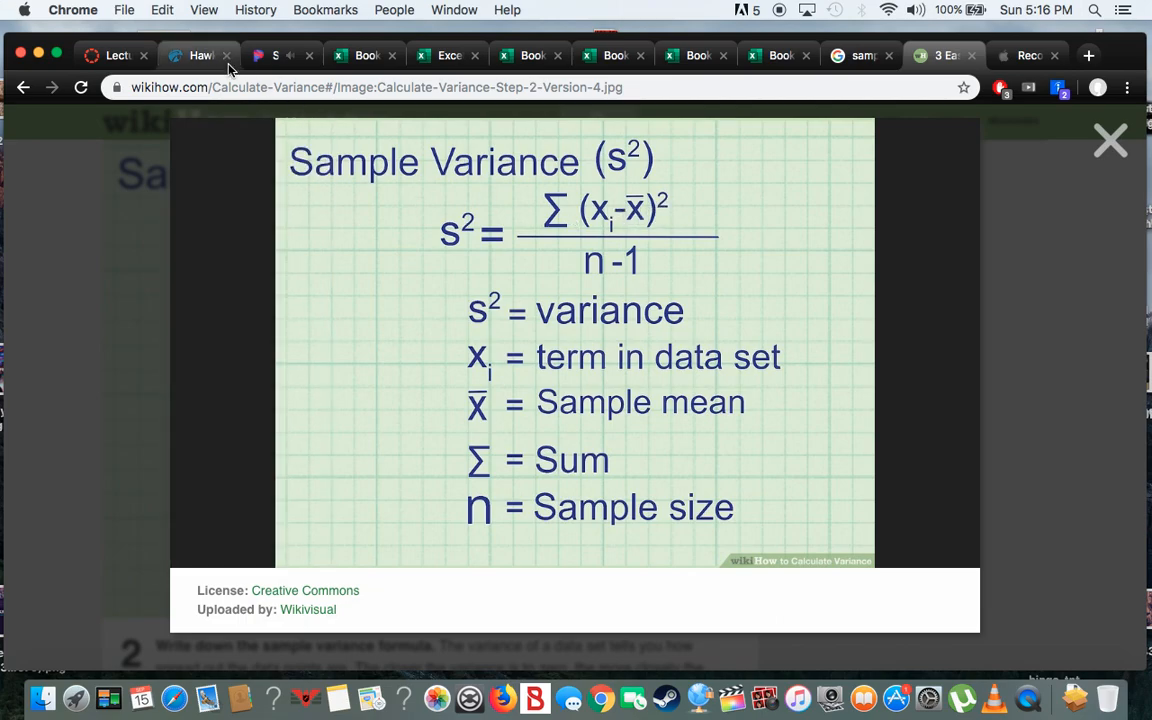
click(190, 56)
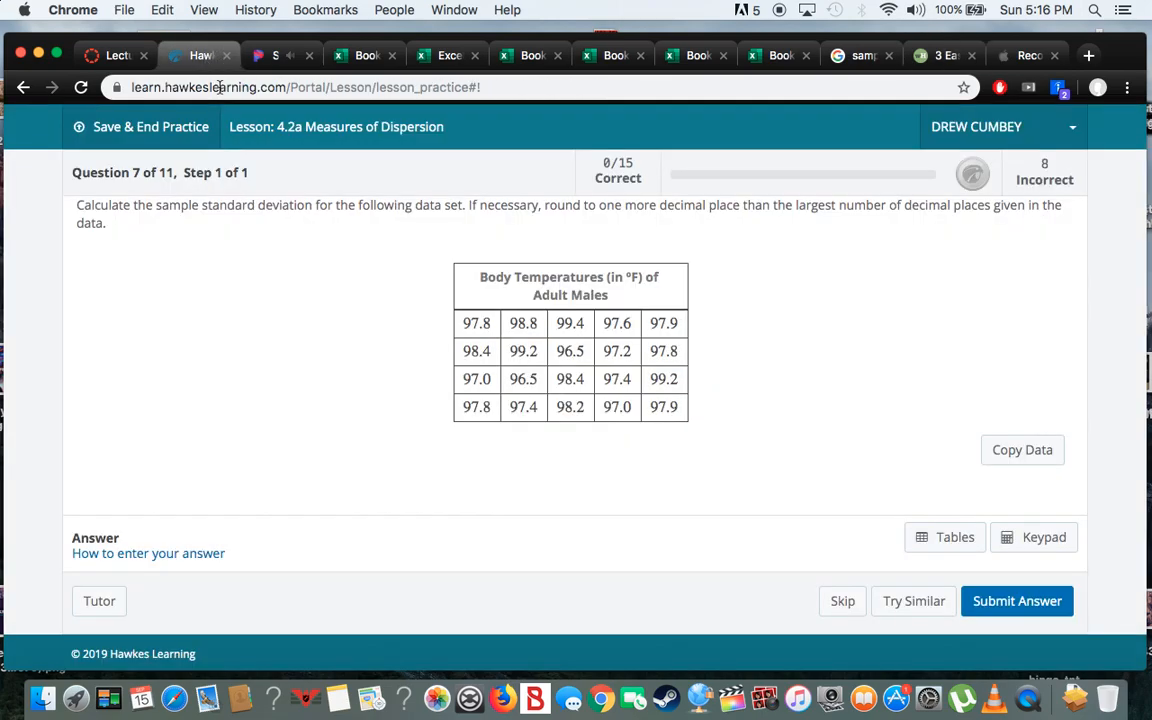
click(360, 56)
scroll(218, 274, down, 1)
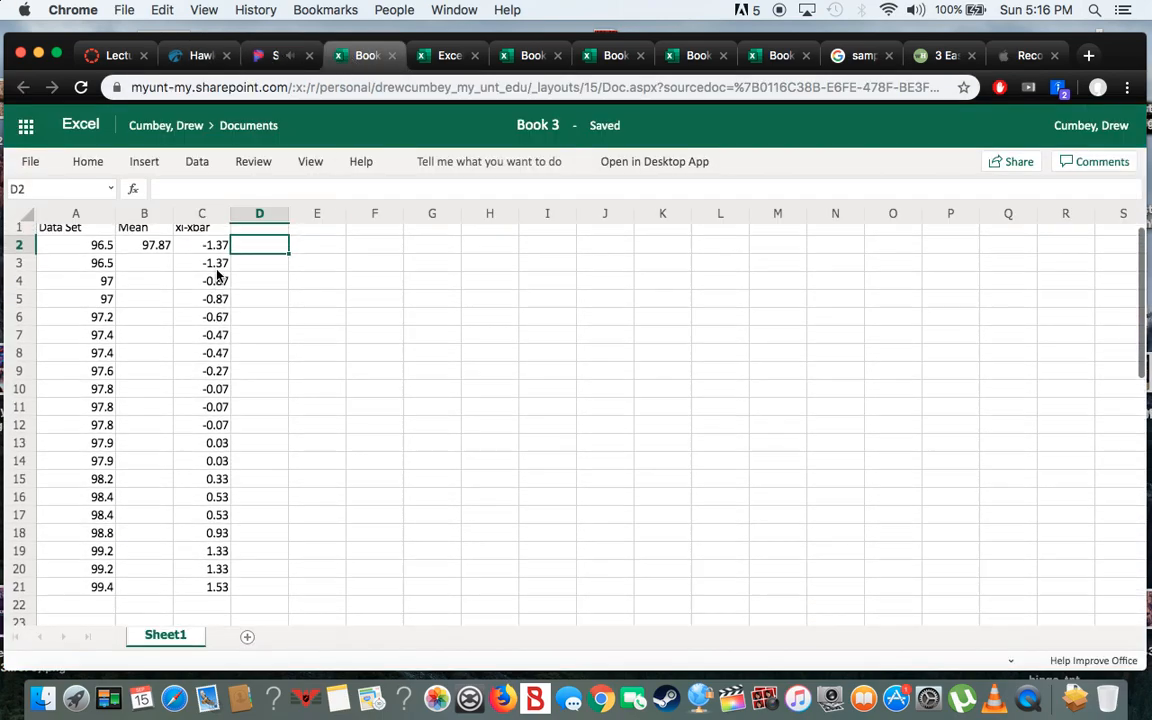
scroll(218, 274, up, 1)
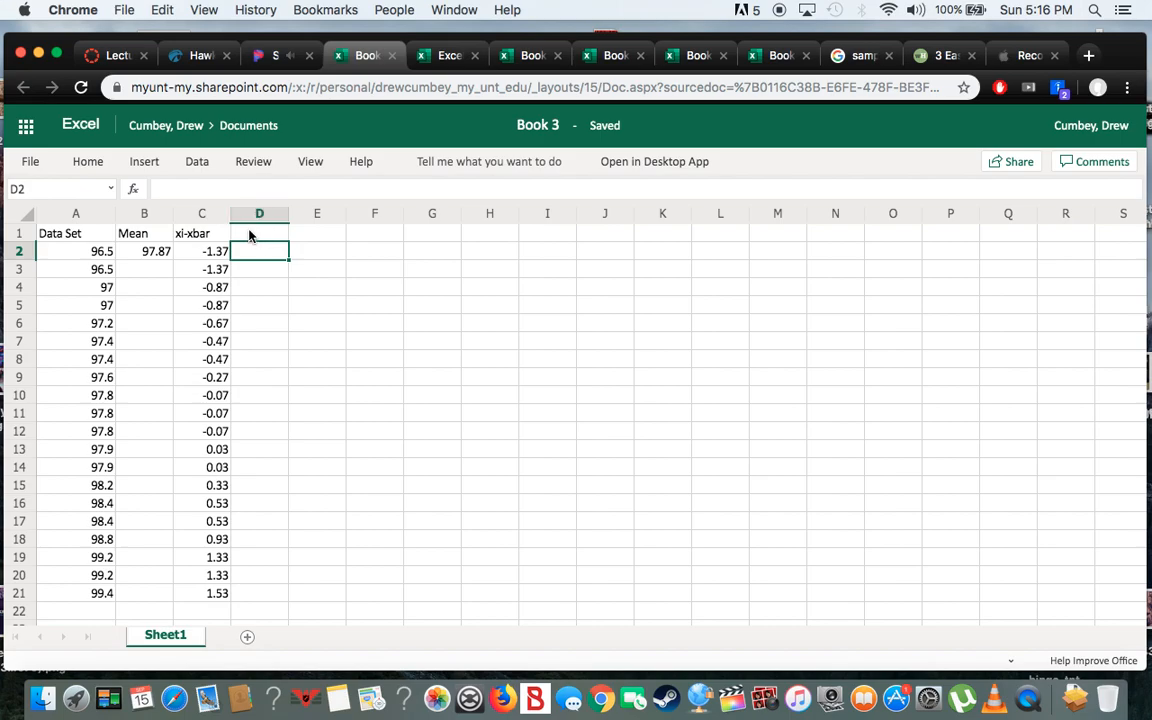
Step: Add the heading "^2" in cell D1 for the squared deviations
click(250, 234)
click(277, 190)
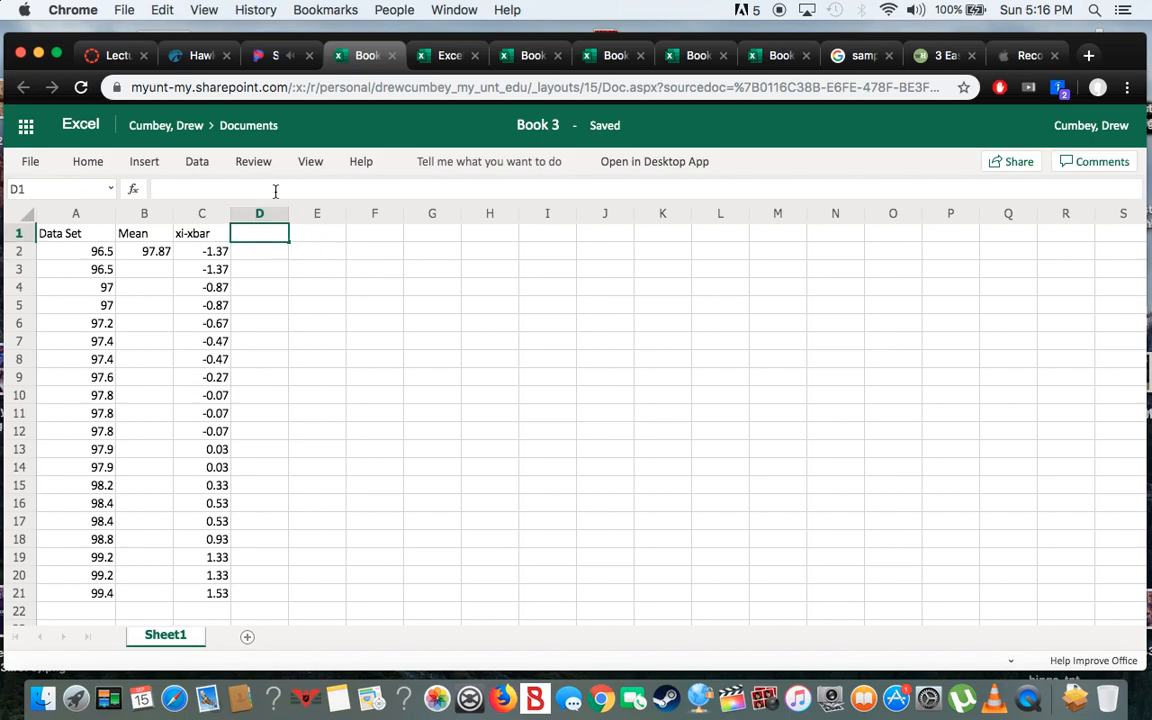
text(^2)
click(307, 255)
Step: Square the first deviation in cell D2 with =c2^2 and fill the formula down to D21
click(257, 250)
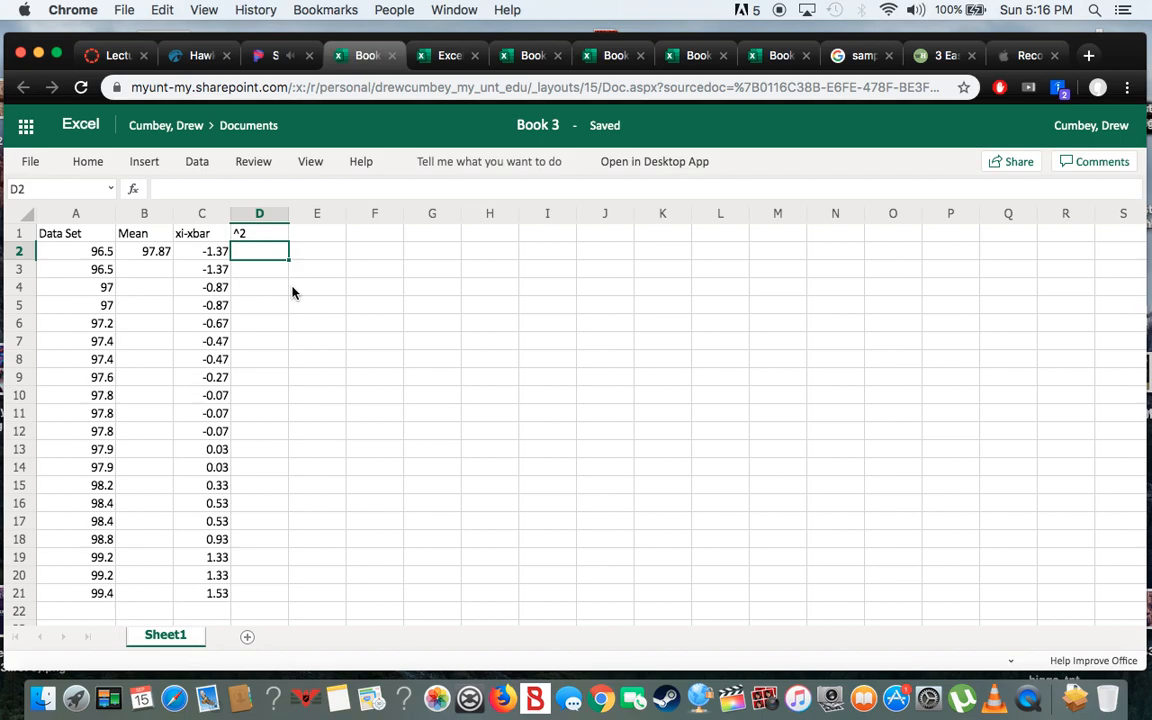
text(=)
text(-)
text(1)
key(BackSpace)
key(BackSpace)
text(c2)
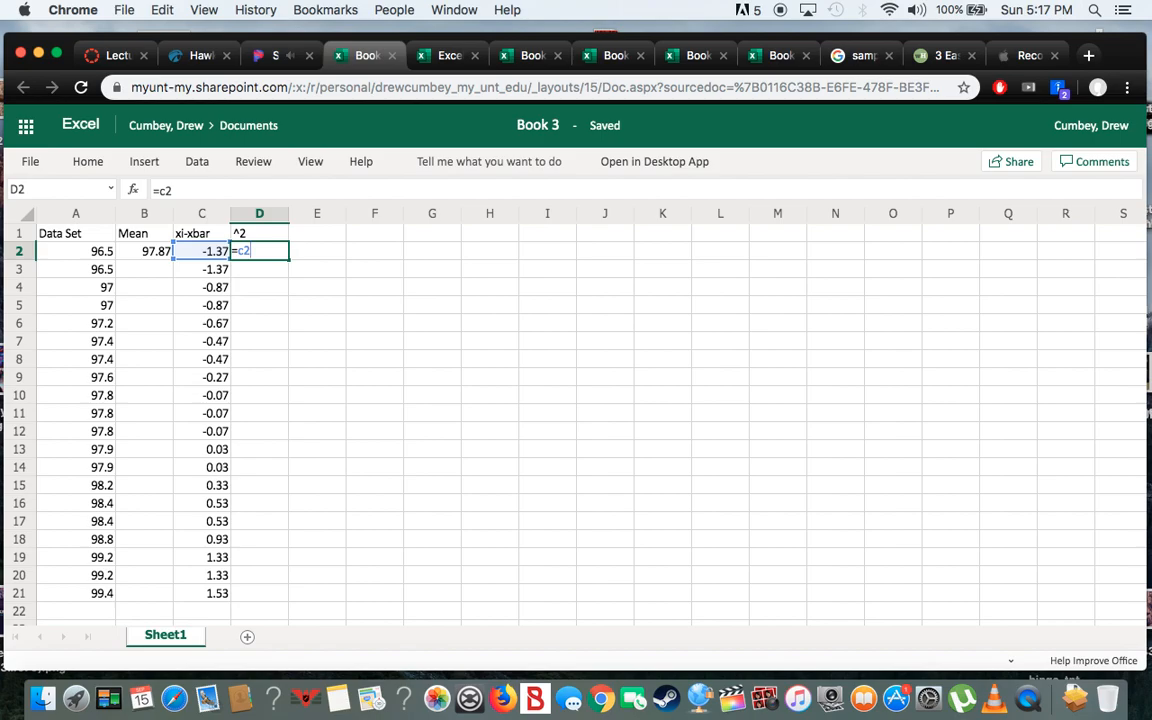
text(^2)
key(Return)
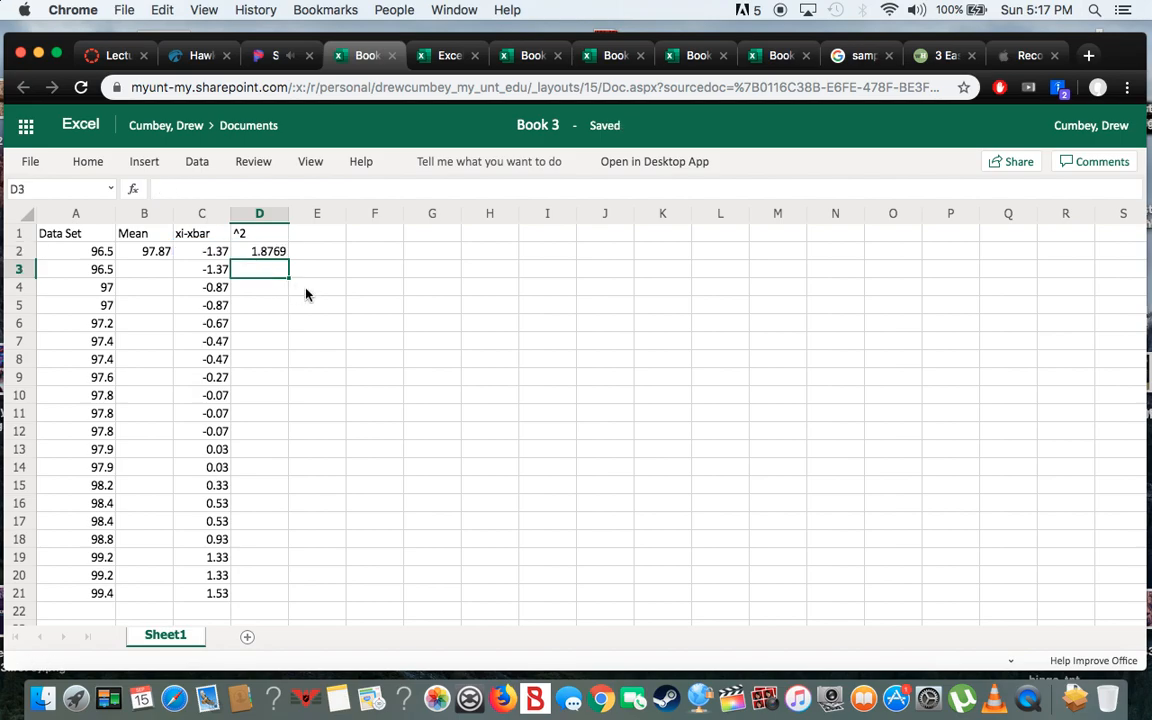
click(285, 254)
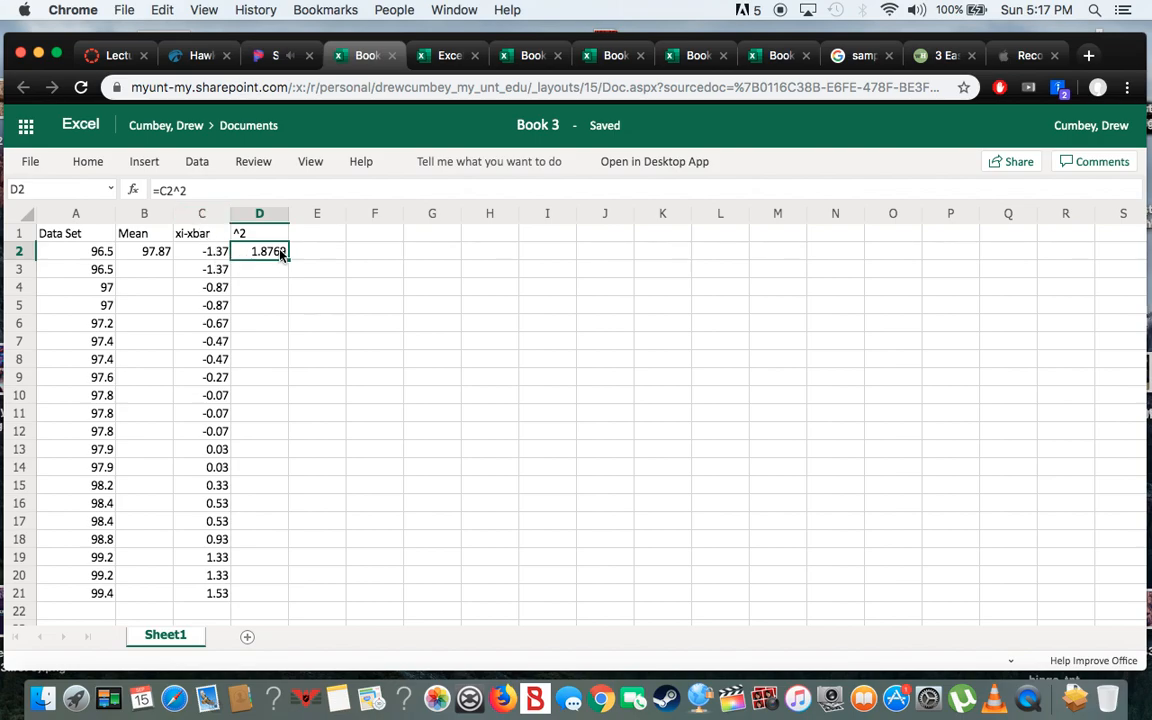
drag(289, 259, 267, 596)
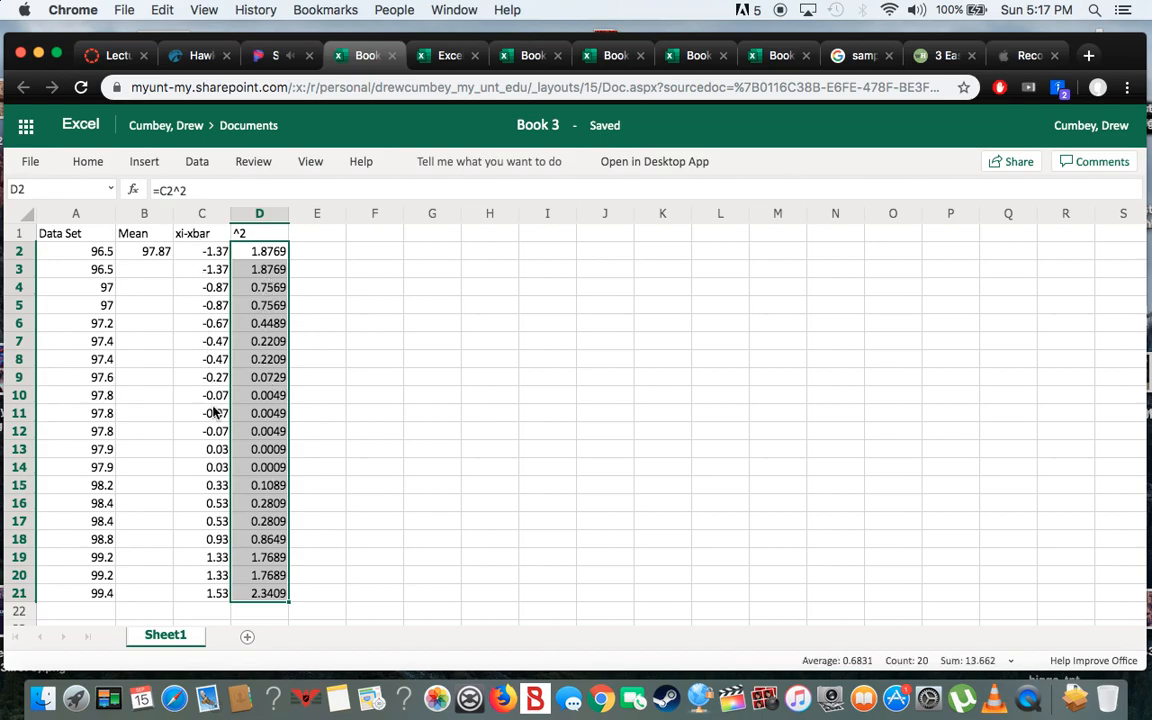
Step: Recheck the sample variance formula on wikiHow and add the heading "add errthang" in cell E1 of the Book 3 workbook
click(305, 253)
click(301, 236)
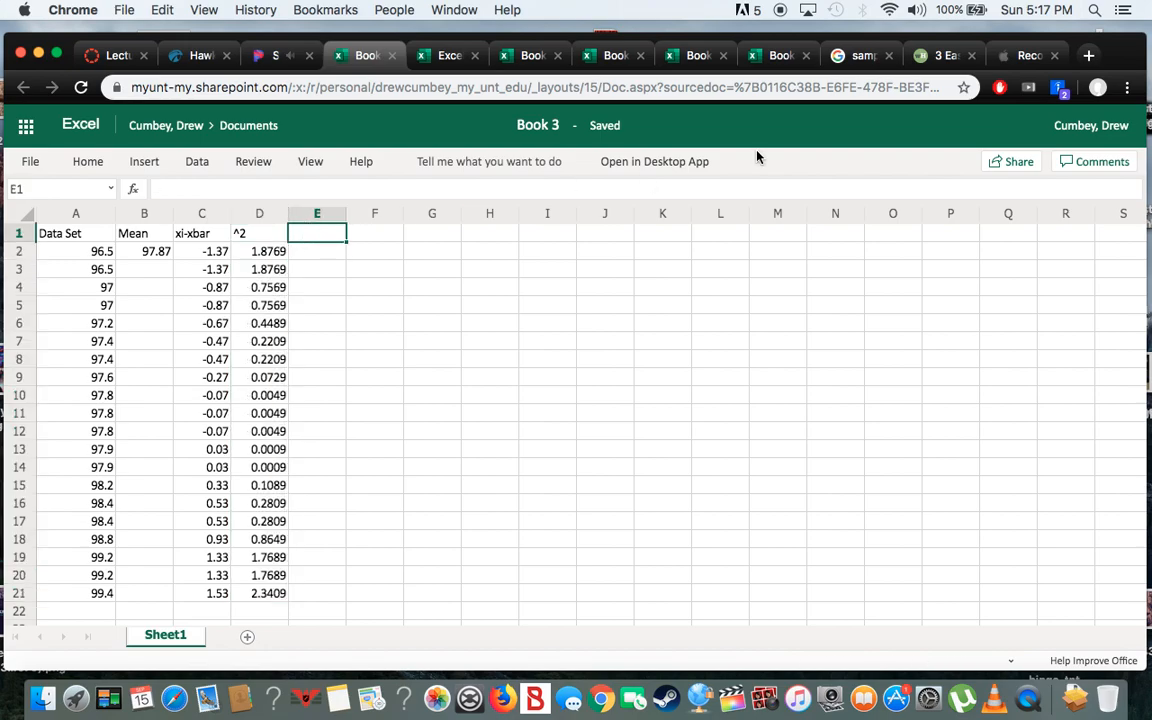
click(940, 56)
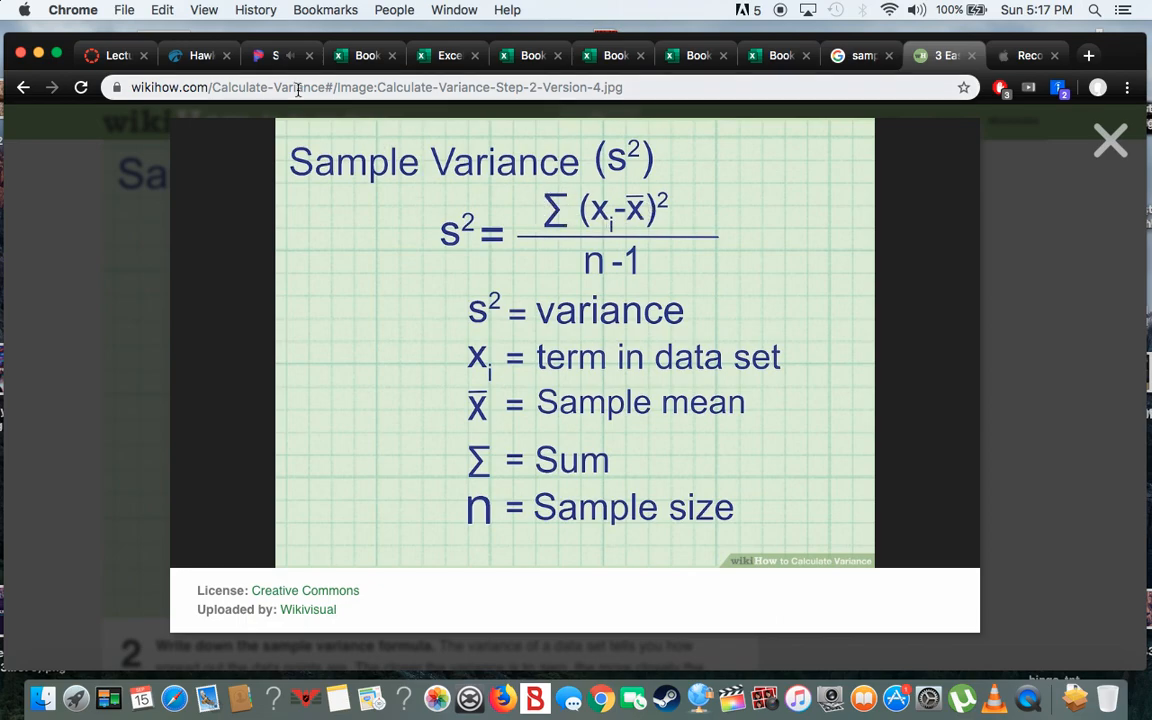
click(366, 55)
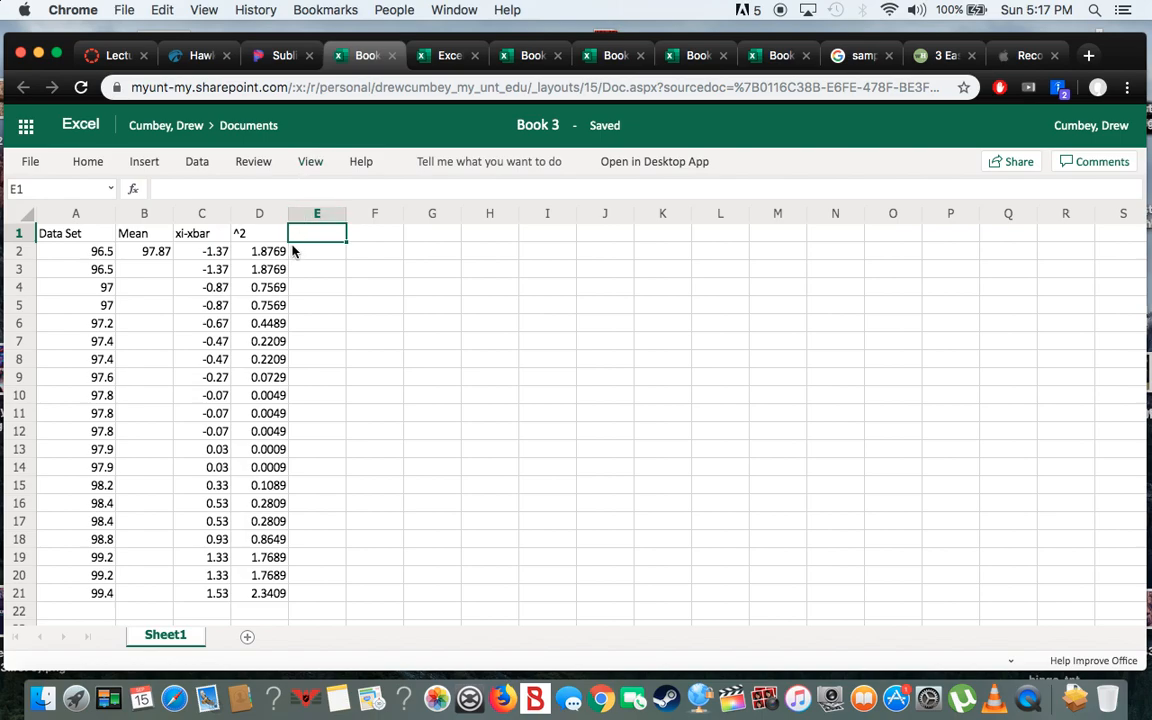
click(297, 186)
text(add e)
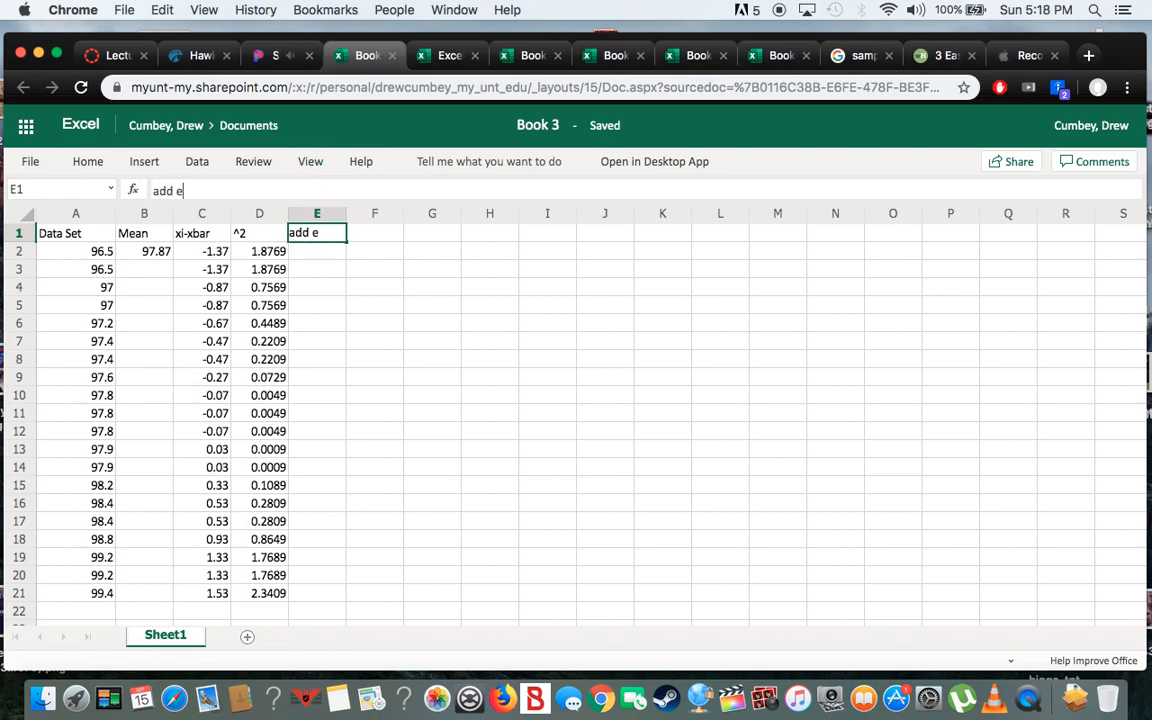
text(rrthang)
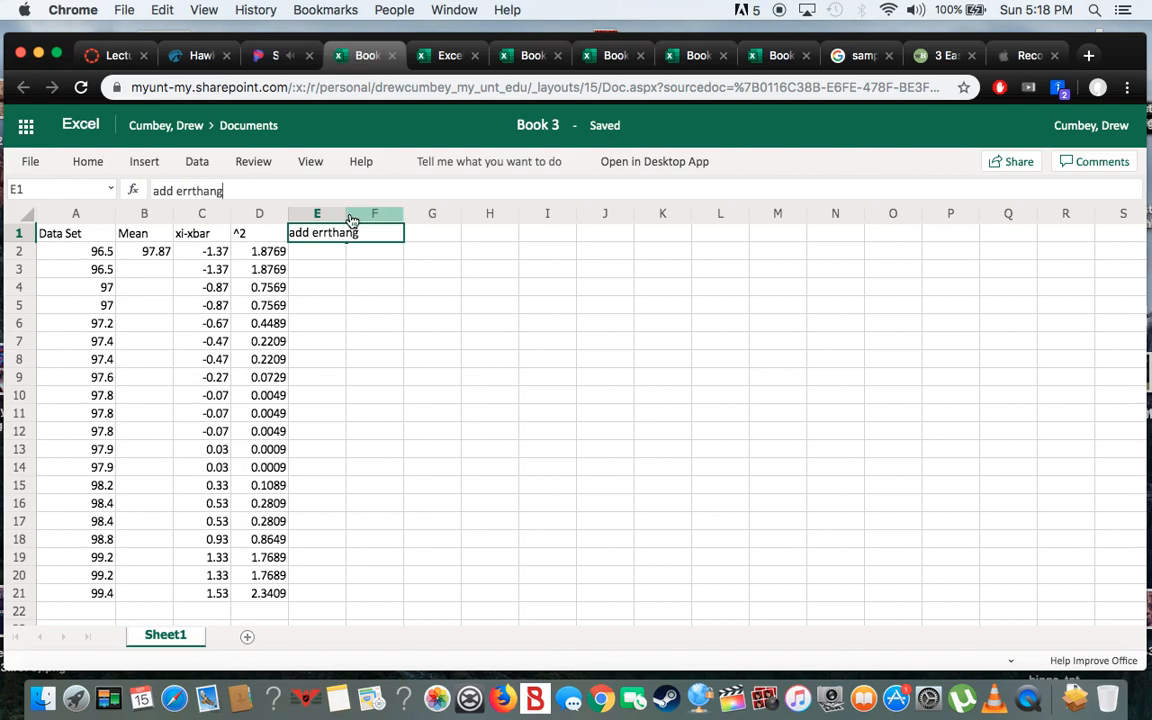
Step: Sum the squared deviations in cell E2 with =sum(d2:d21)
click(316, 252)
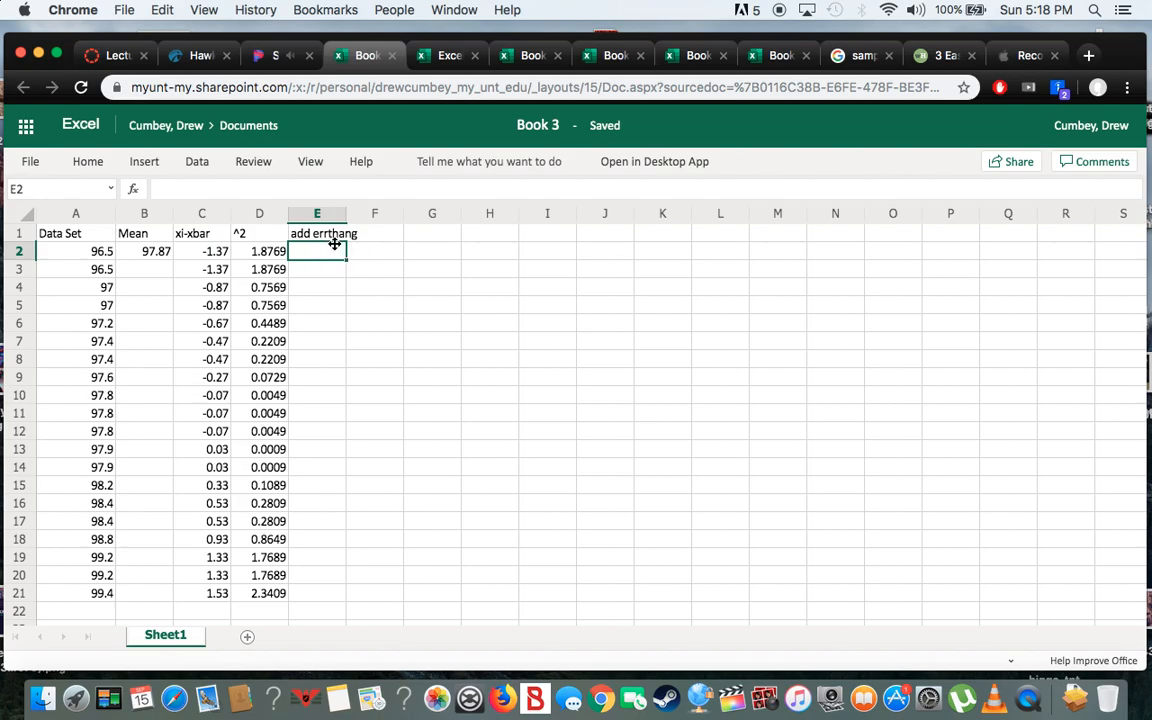
key(XF86AudioMute)
click(293, 192)
text(=su)
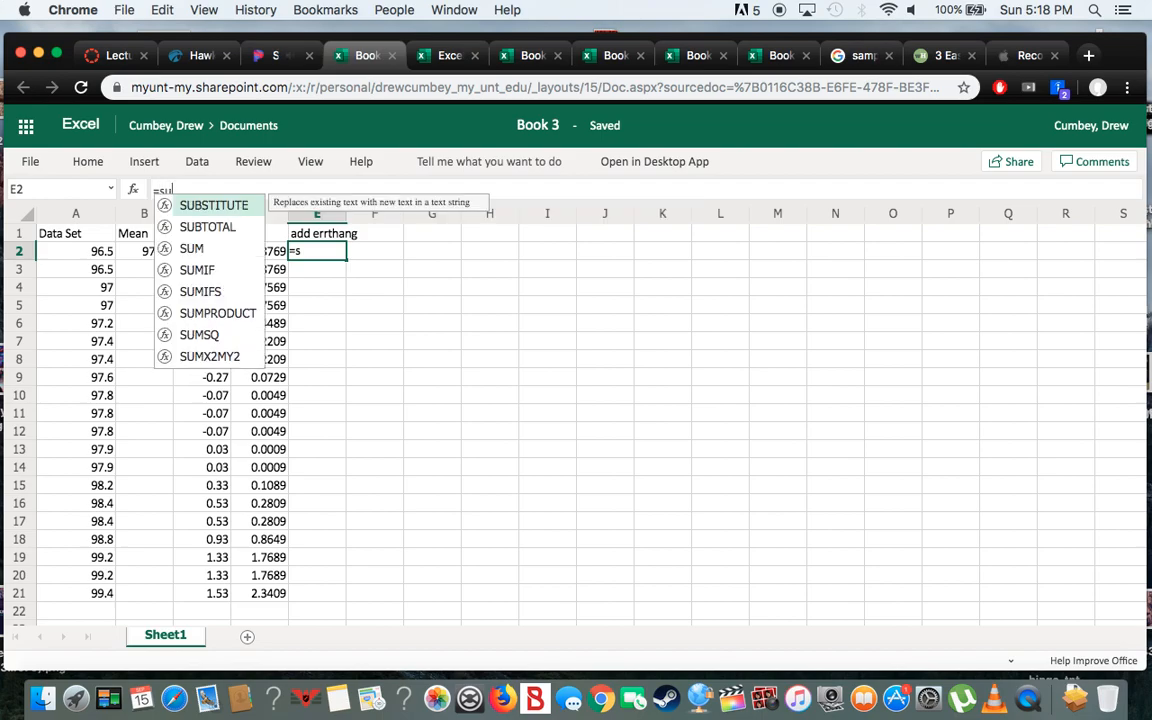
text(m()
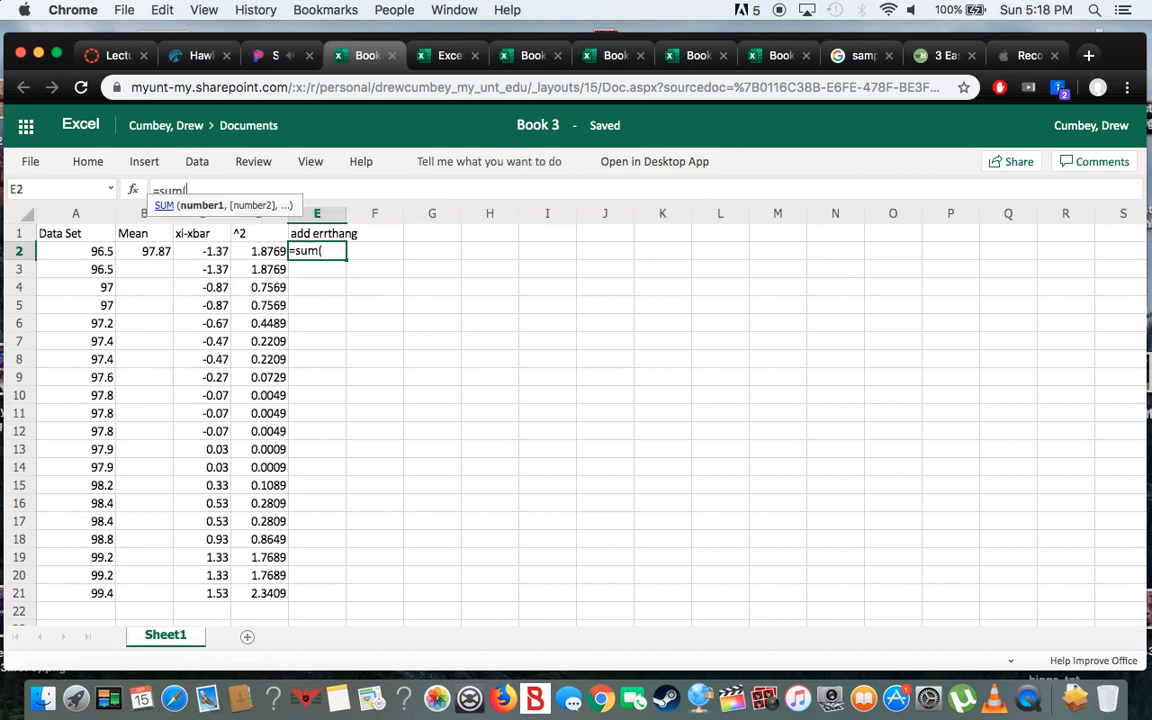
text(d2)
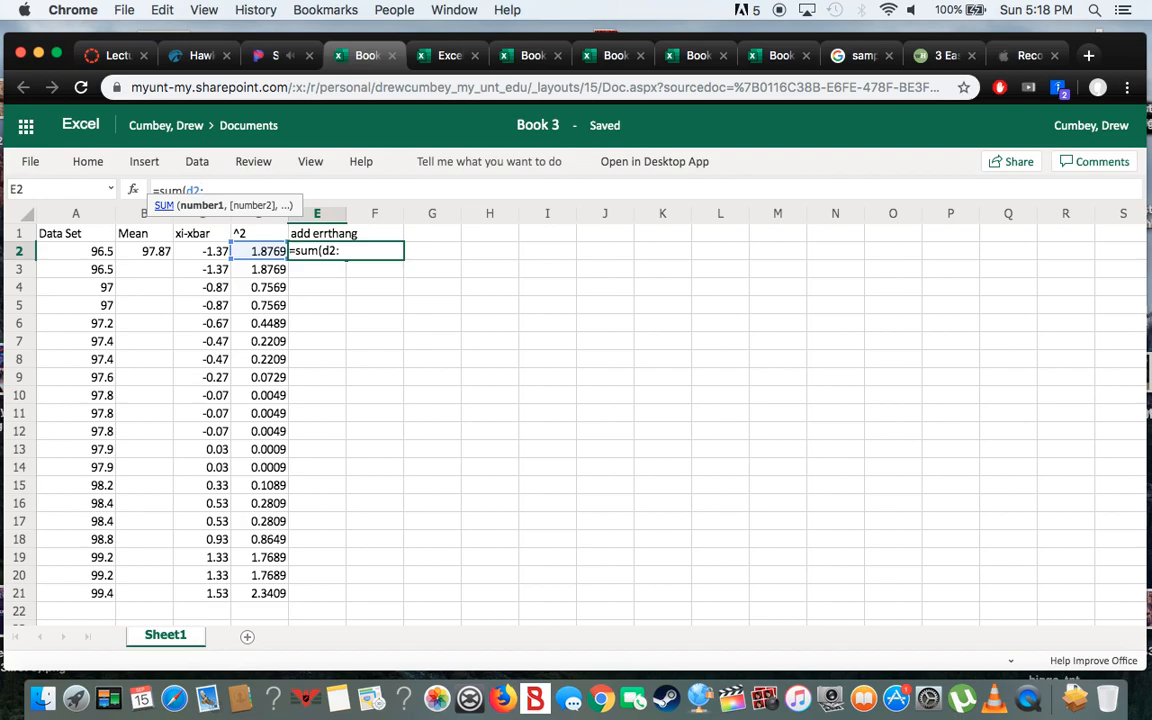
text(:d21)
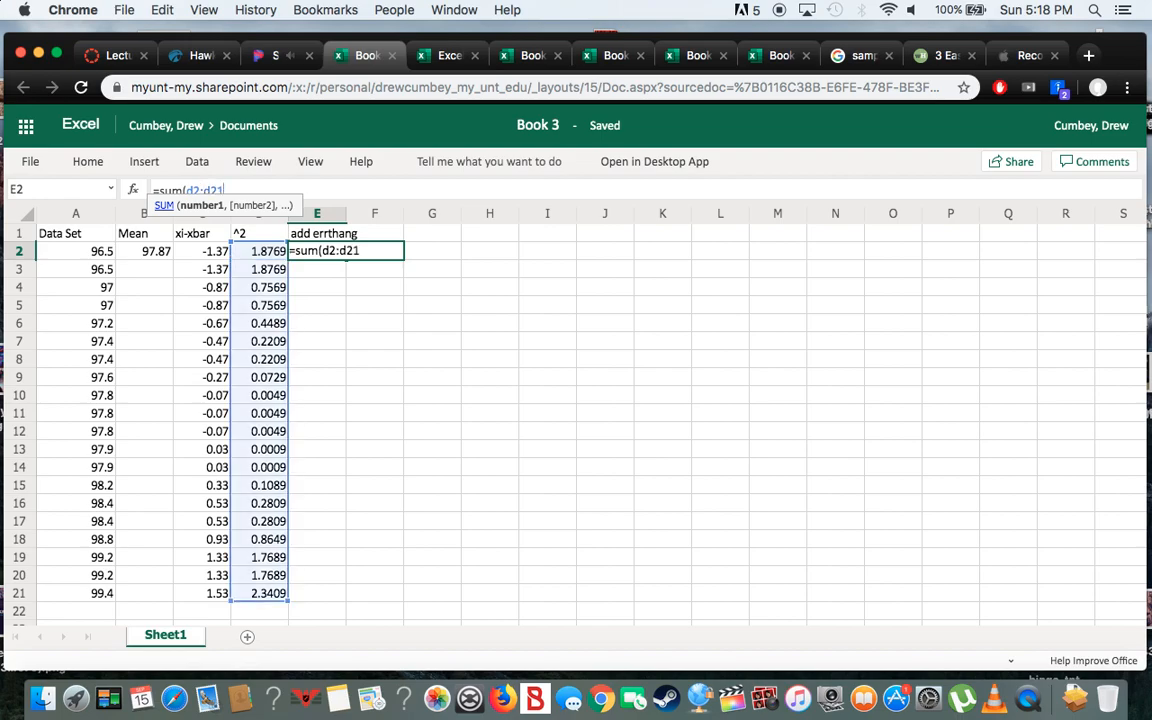
text())
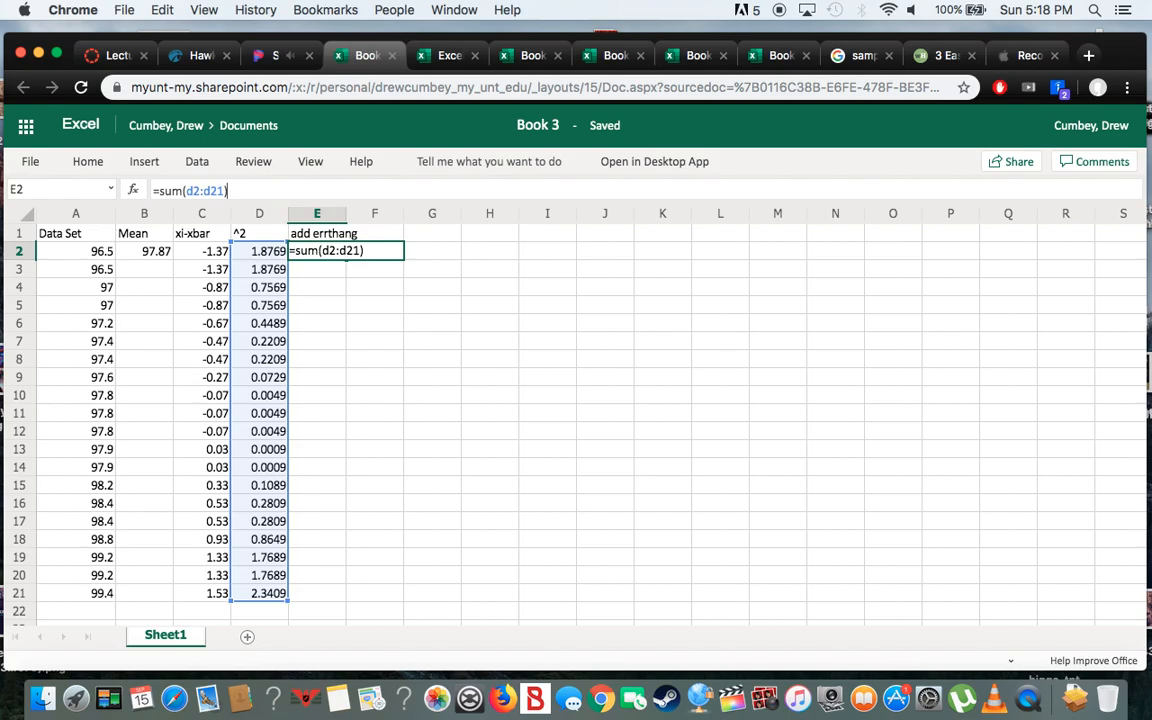
key(ctrl+Return)
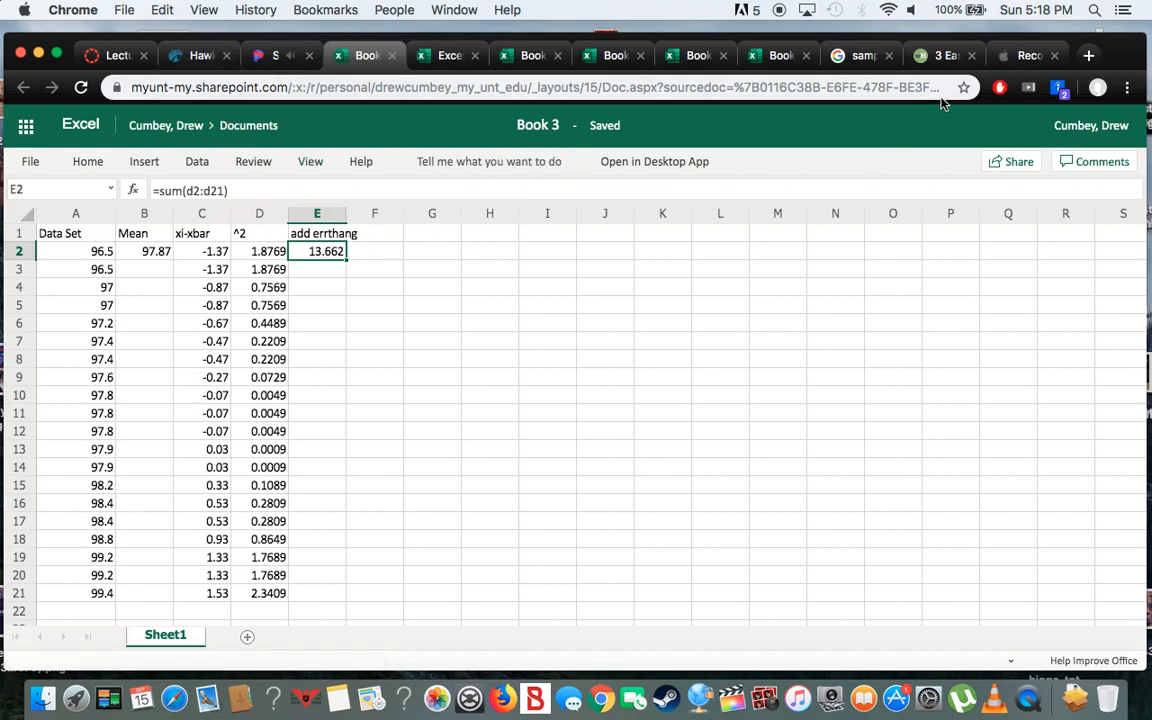
Step: Compare the sample variance formula on wikiHow with the Book 3 columns, checking the numerator and the n-1 divisor
click(940, 57)
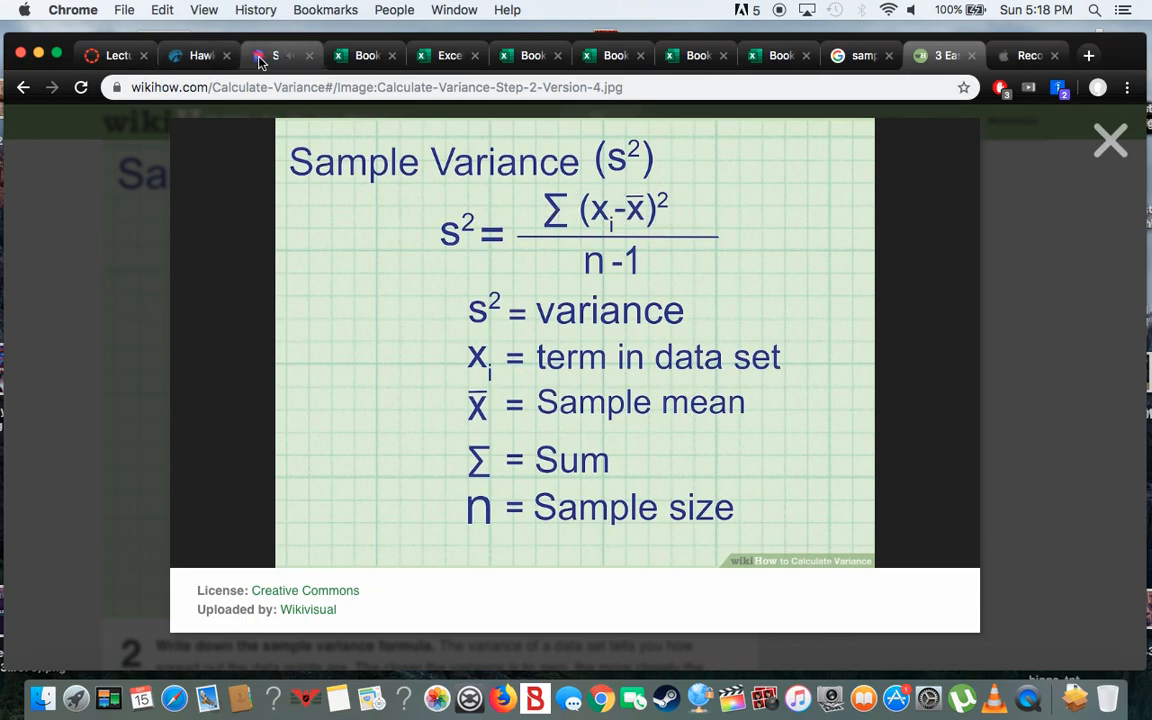
click(379, 63)
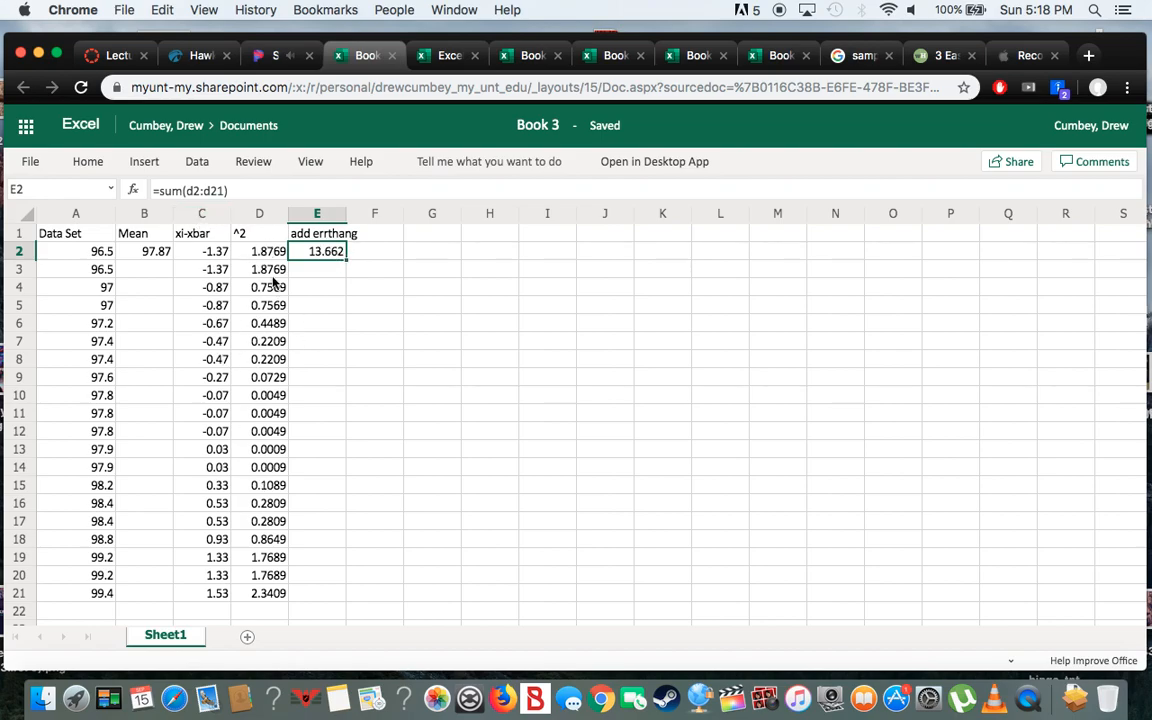
click(940, 55)
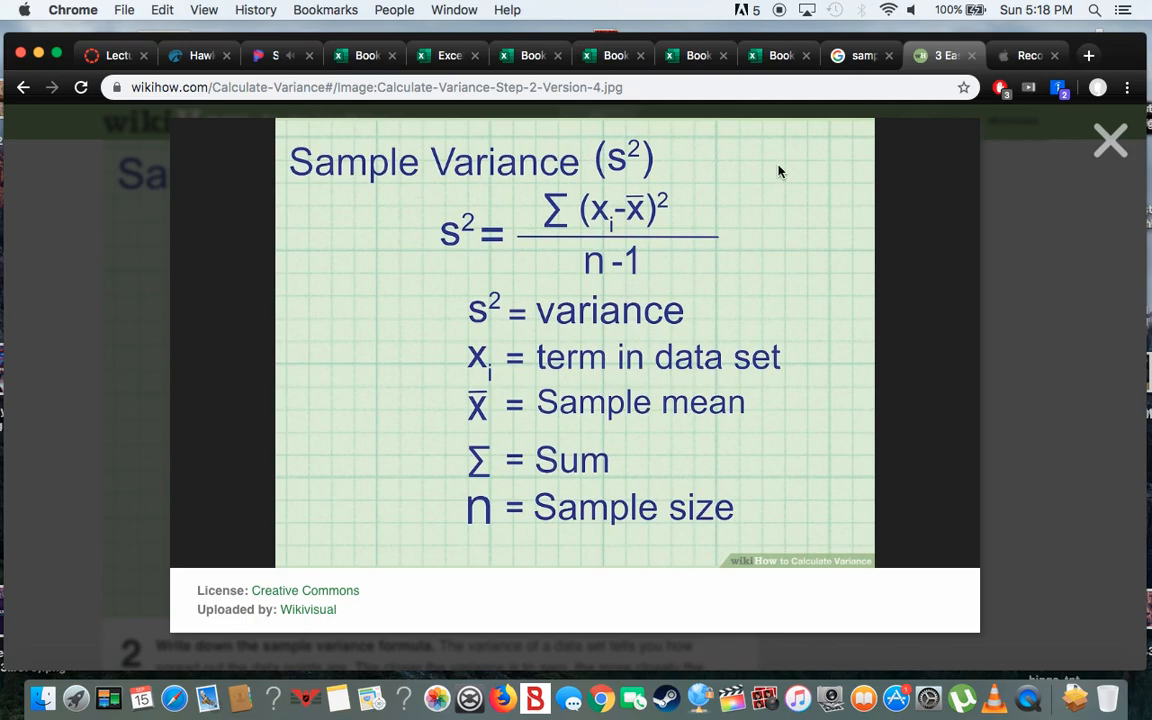
click(338, 58)
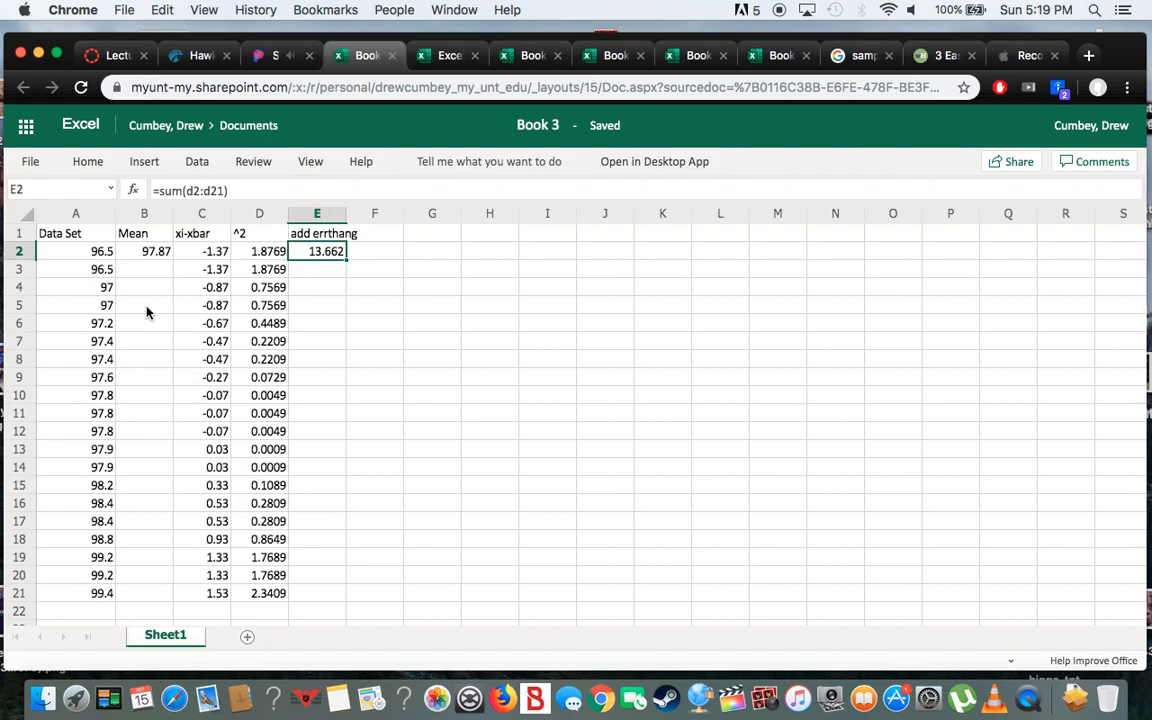
click(357, 256)
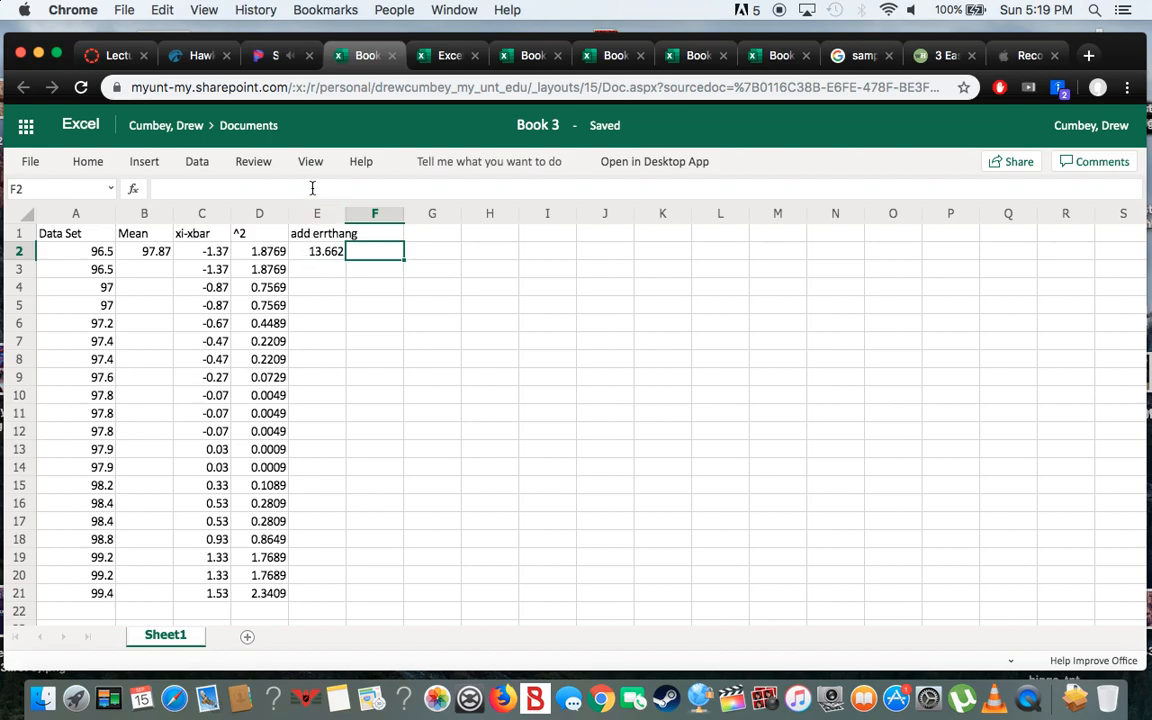
click(366, 472)
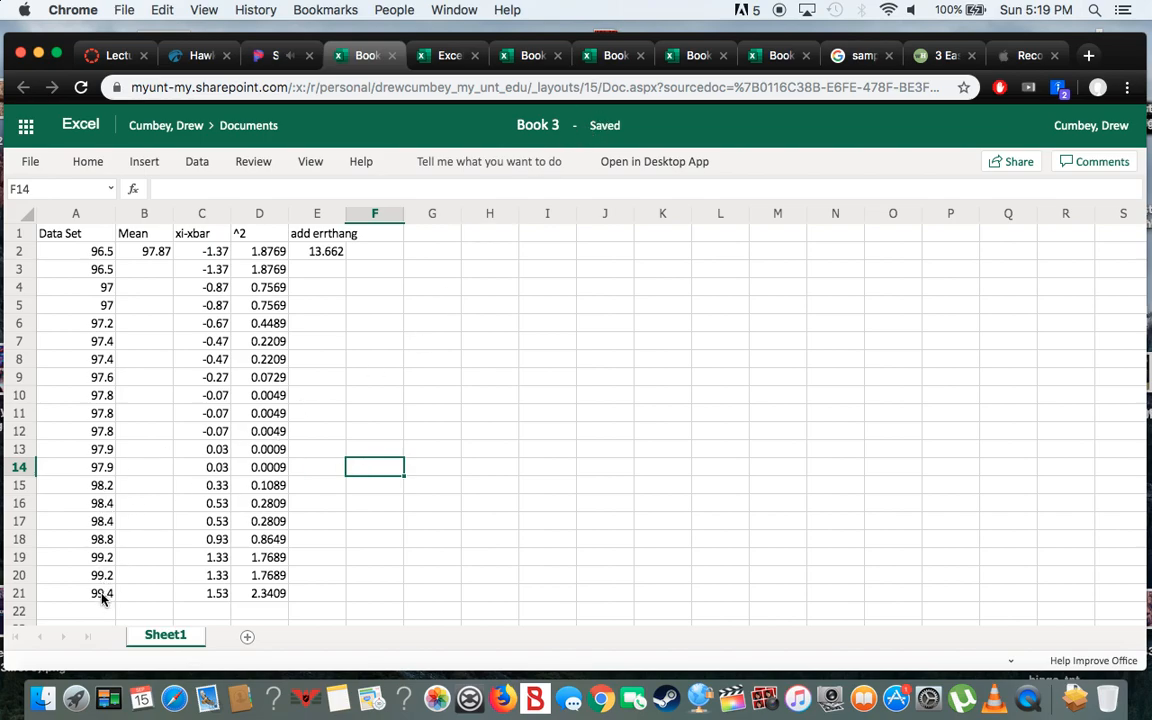
click(330, 251)
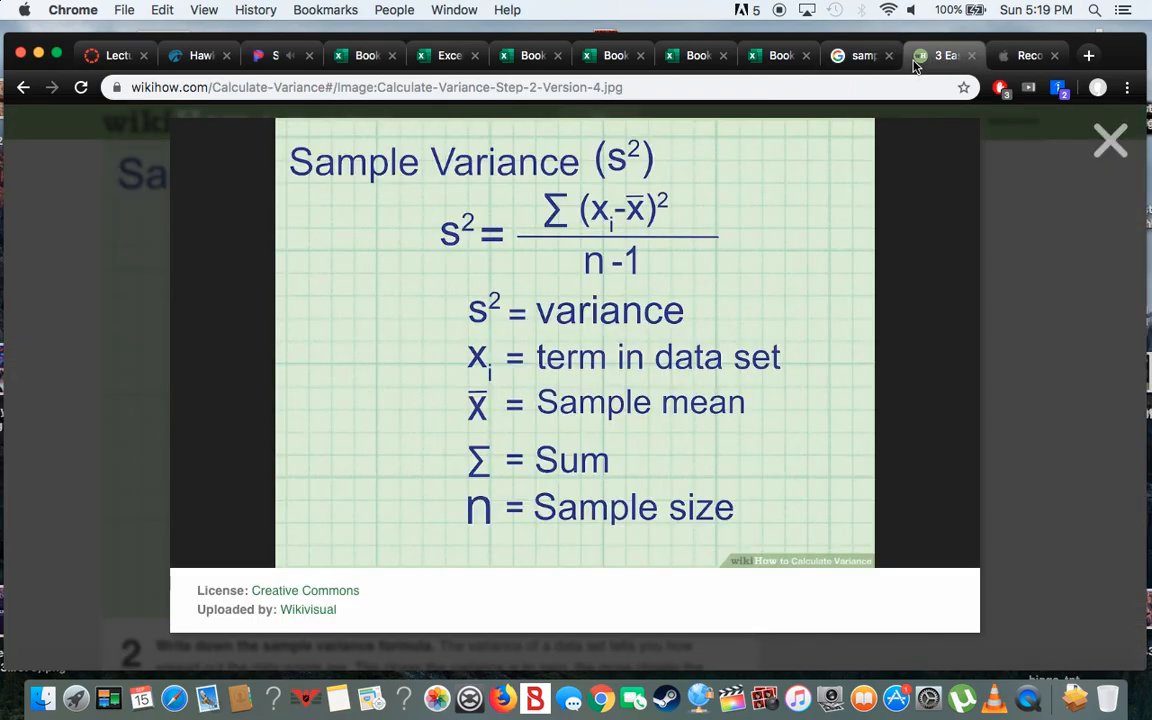
click(942, 55)
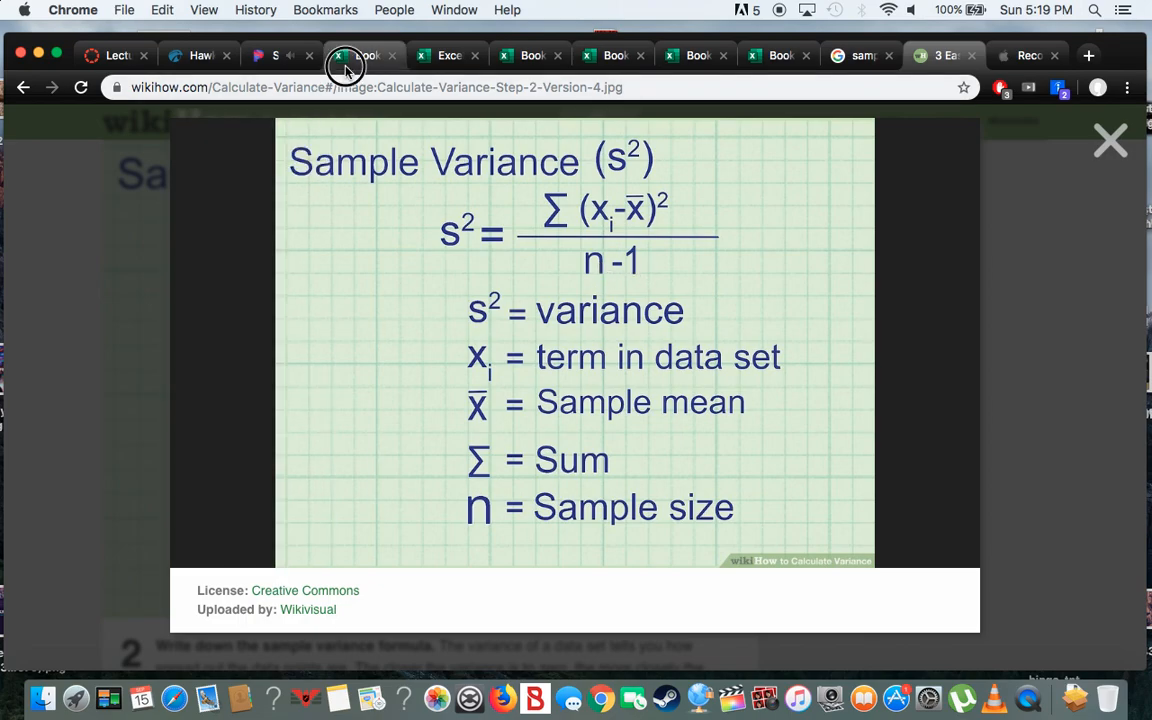
click(345, 56)
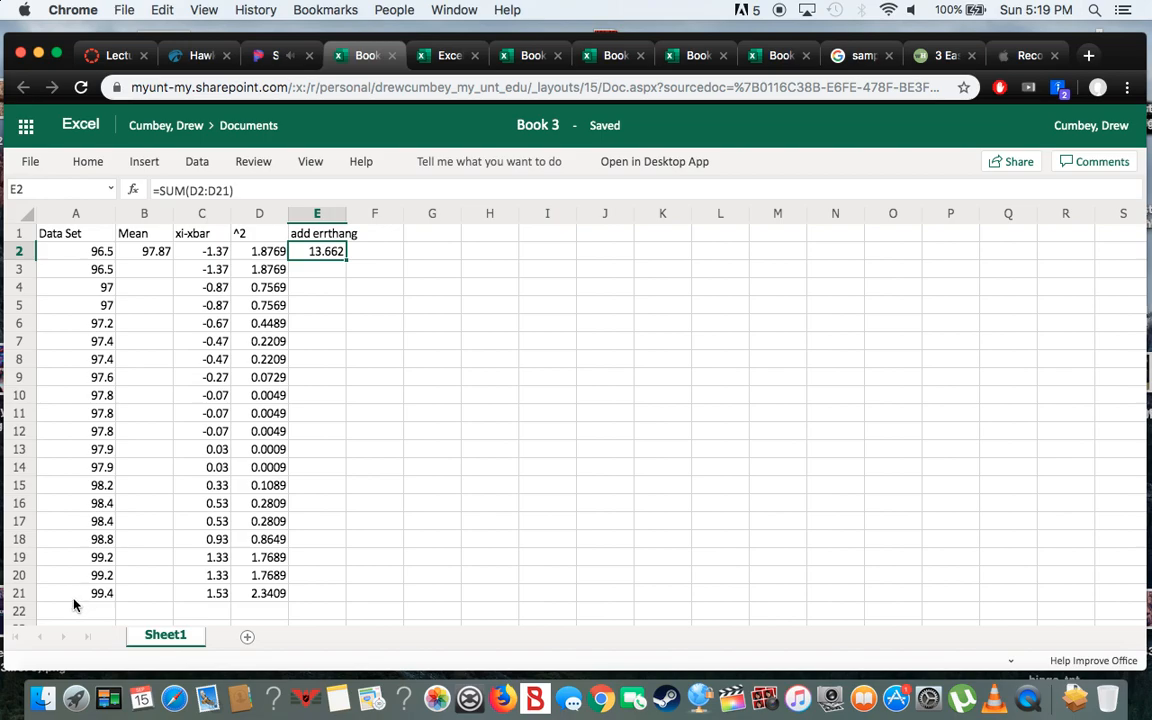
Step: Enter the formula =sum(e2-19) in cell F2, beside the sum of squared deviations
click(368, 251)
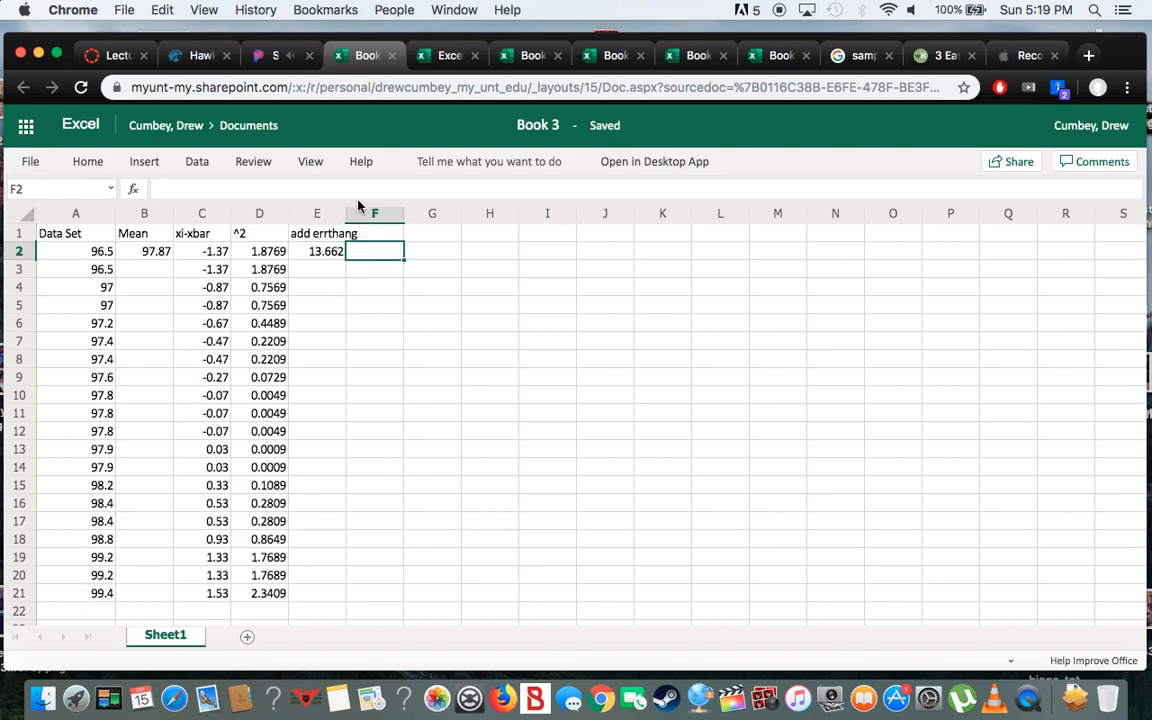
click(331, 252)
click(367, 251)
text(=)
text(dum)
key(XF86AudioRaiseVolume)
key(BackSpace)
key(BackSpace)
key(BackSpace)
text(sum)
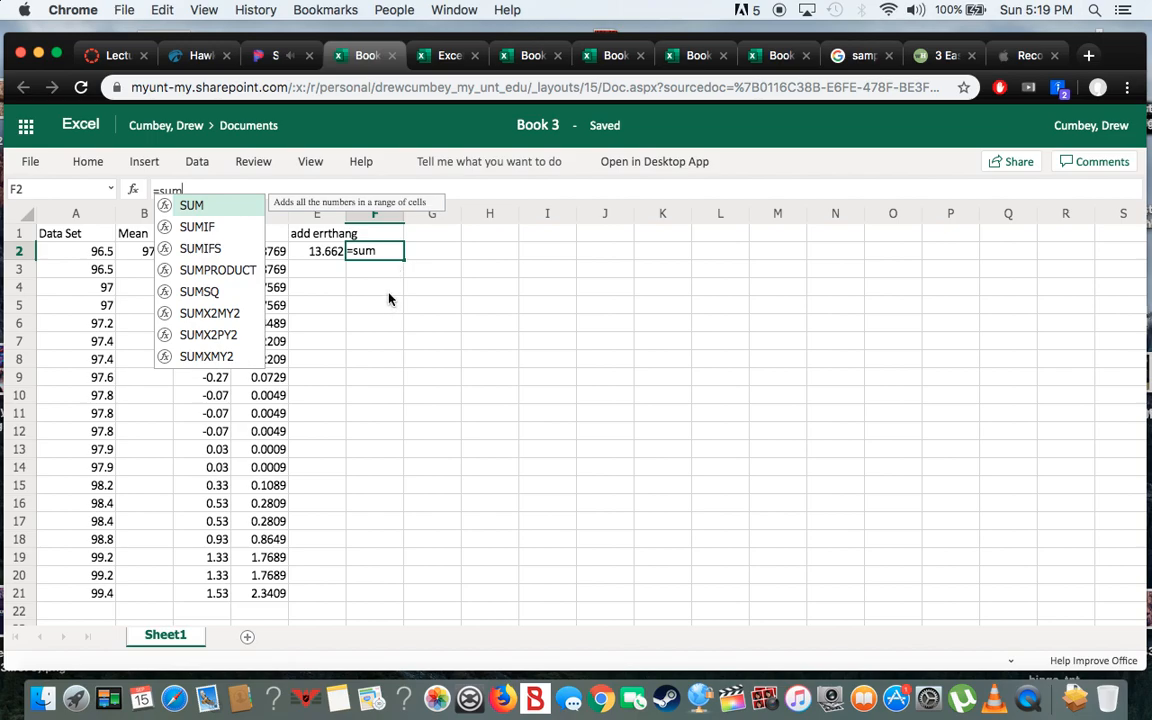
text(()
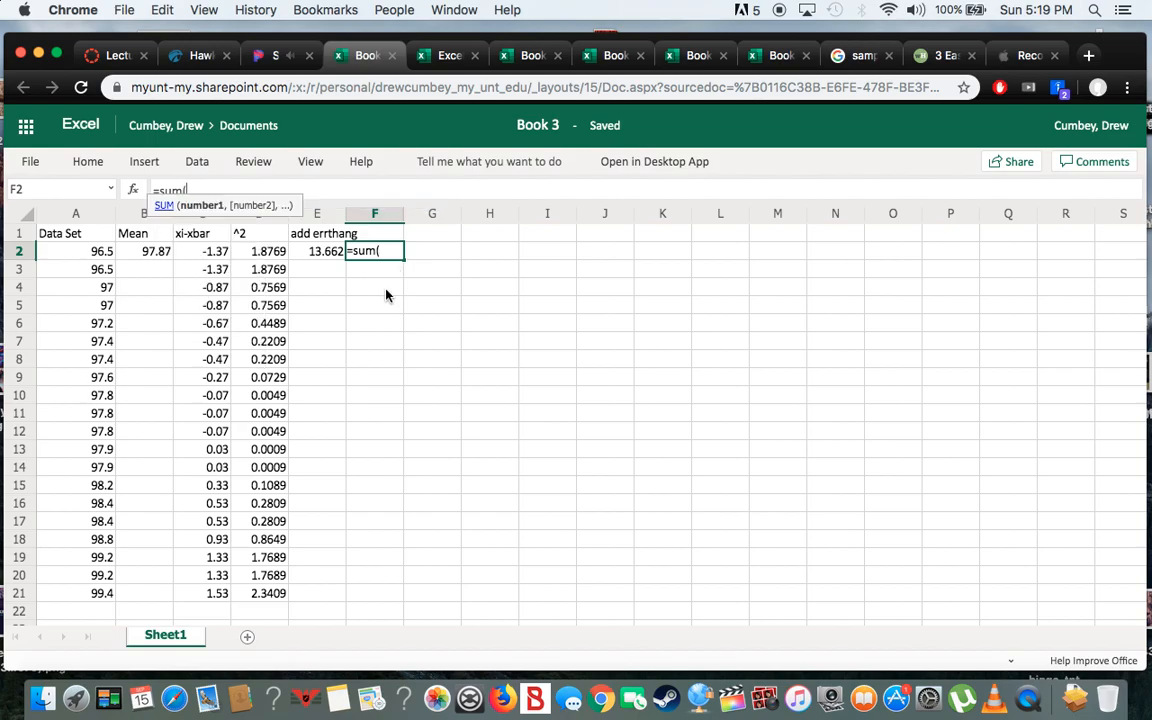
text(e2)
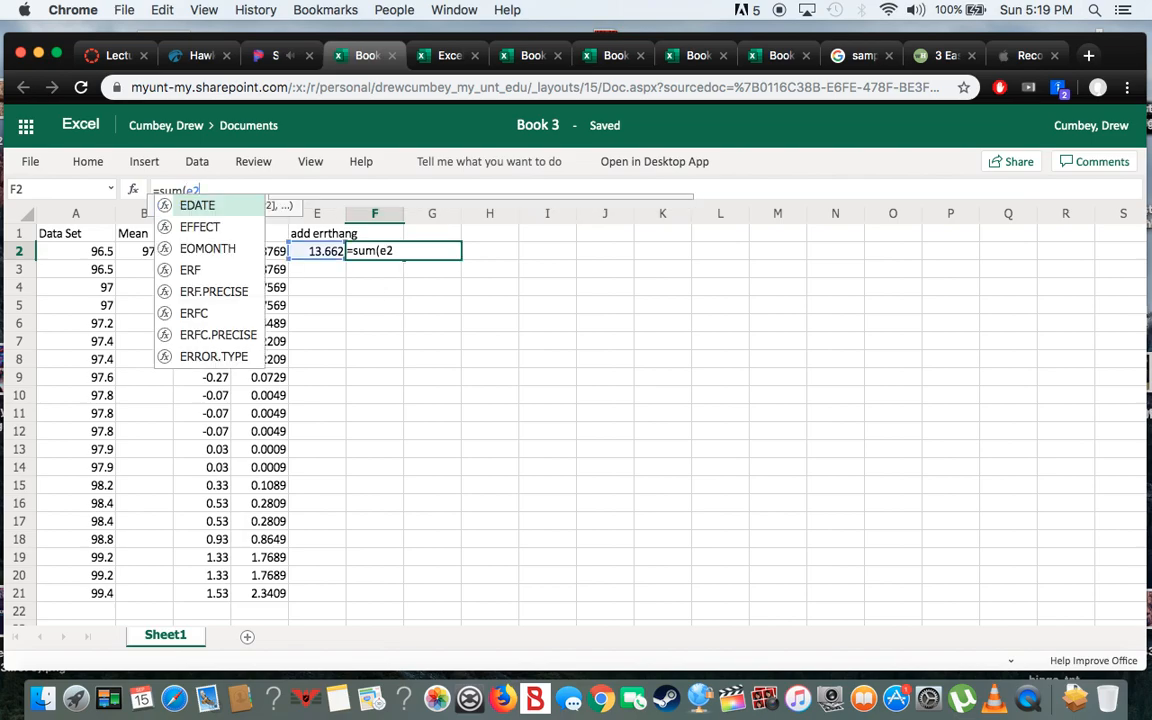
text(-)
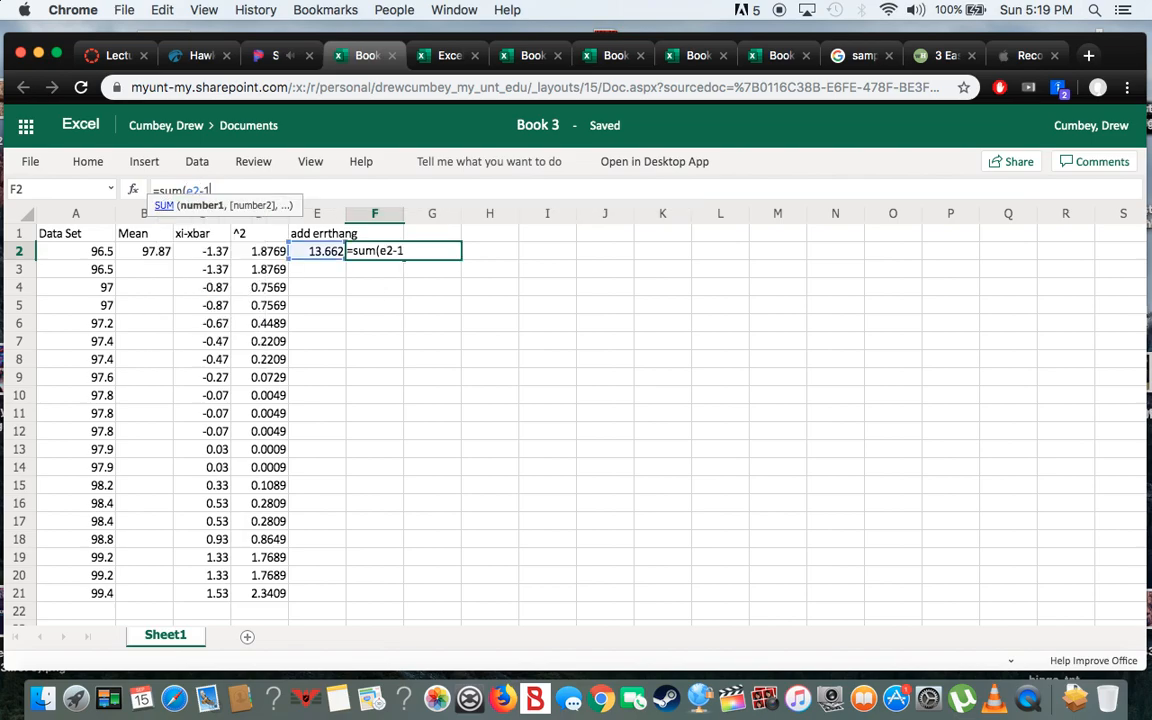
text(19))
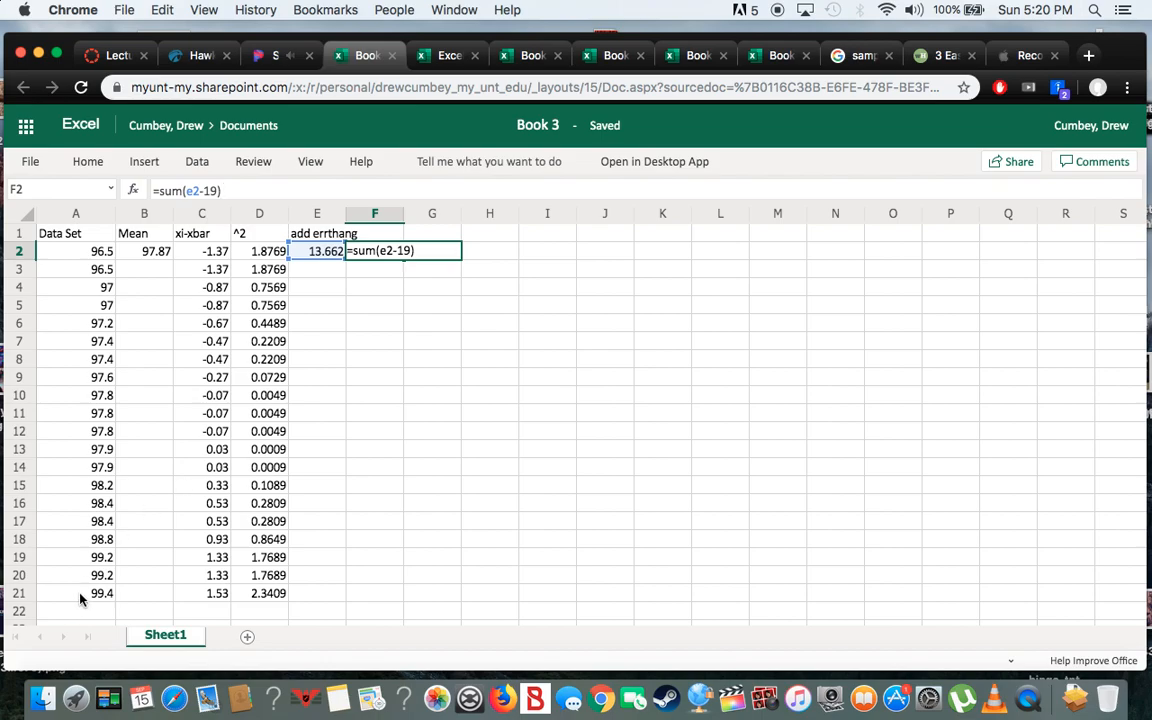
Step: Change the formula in F2 to the division =sum(e2/19), rechecking the sample variance formula on wikiHow before committing it
click(207, 190)
key(Left)
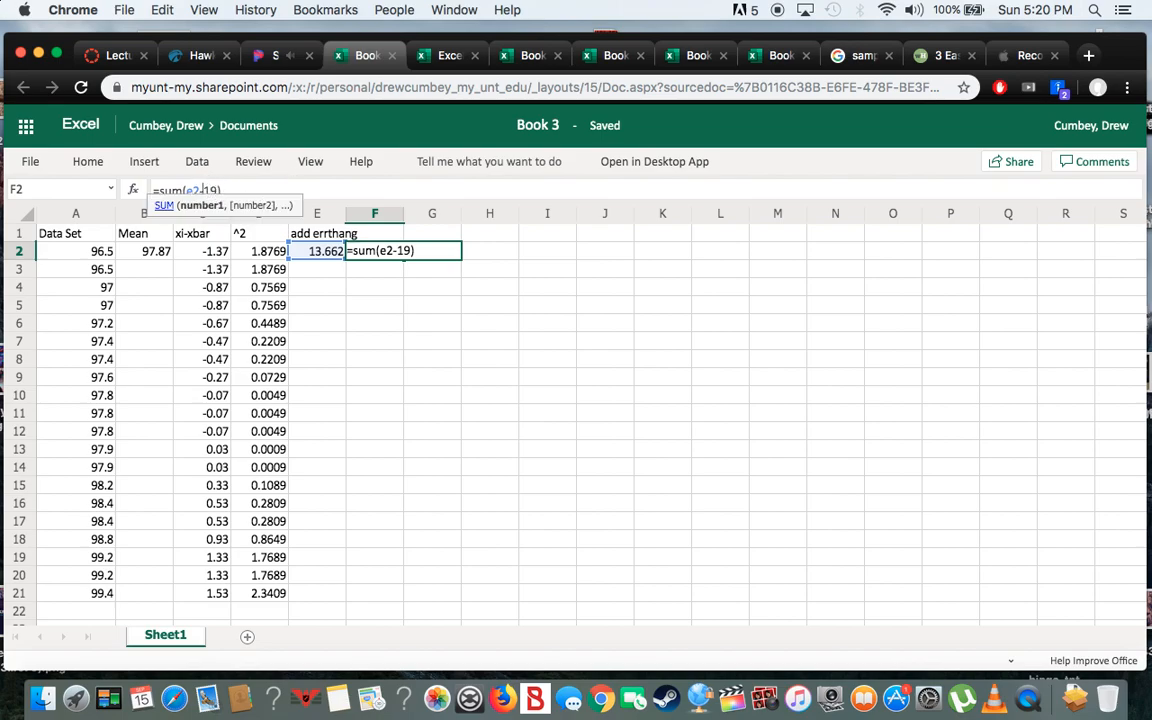
key(BackSpace)
text(/)
click(932, 58)
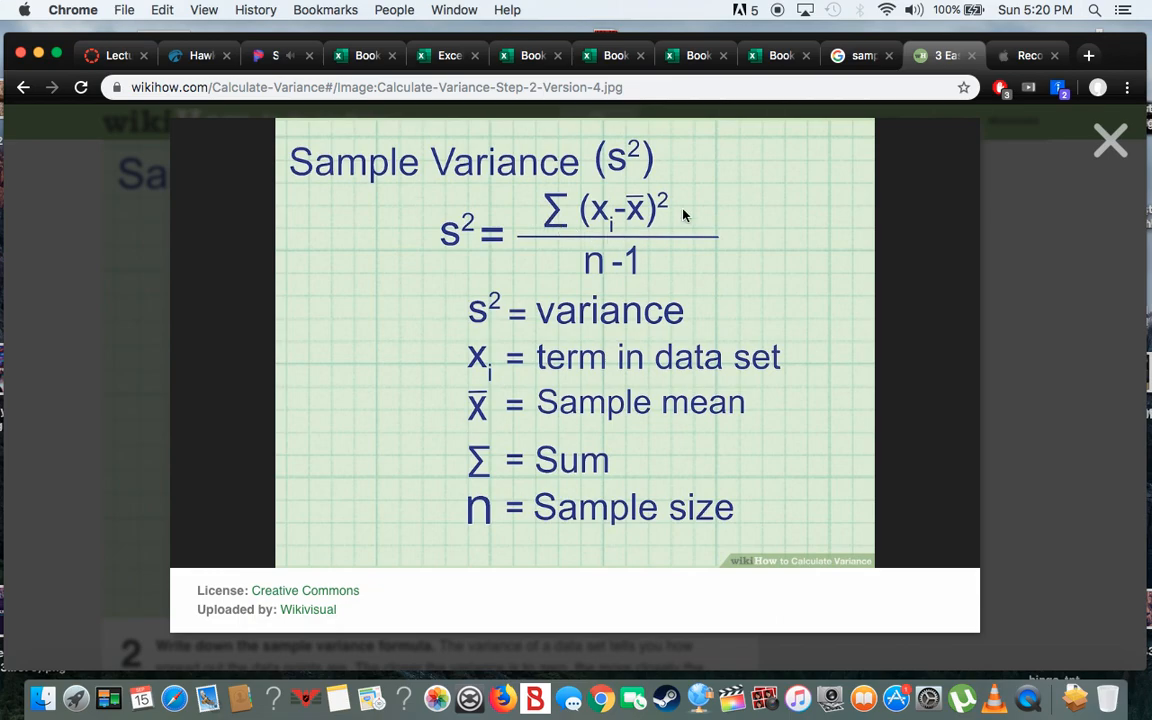
click(352, 55)
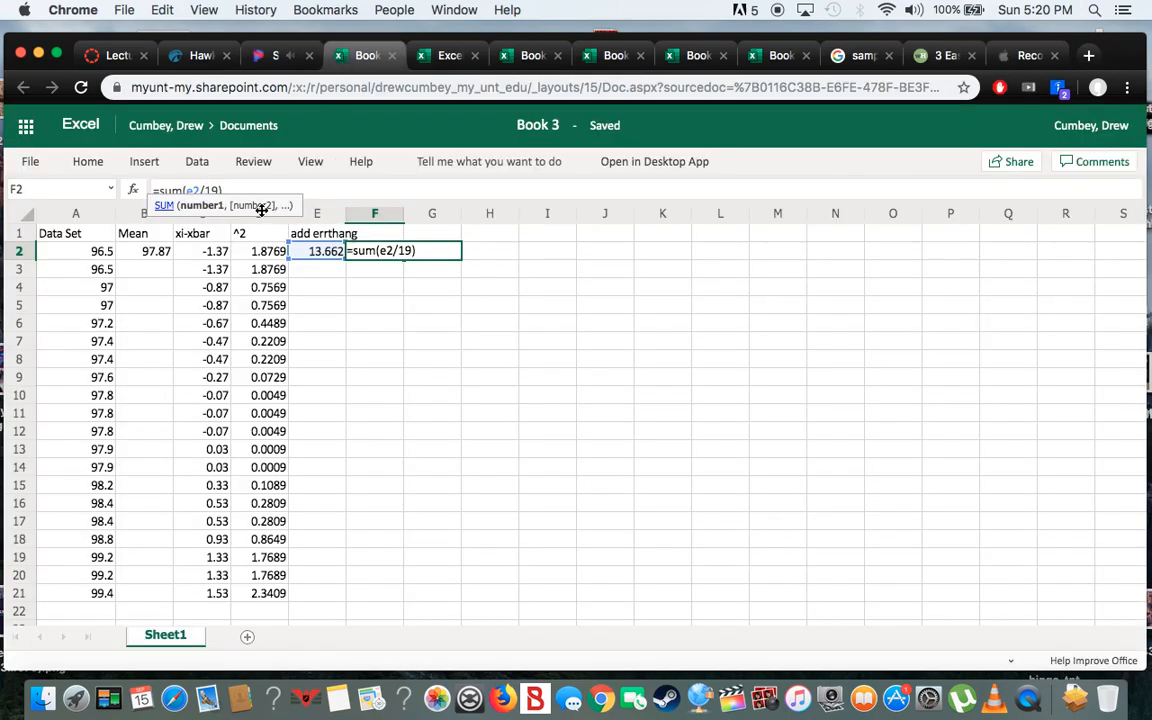
drag(264, 206, 264, 213)
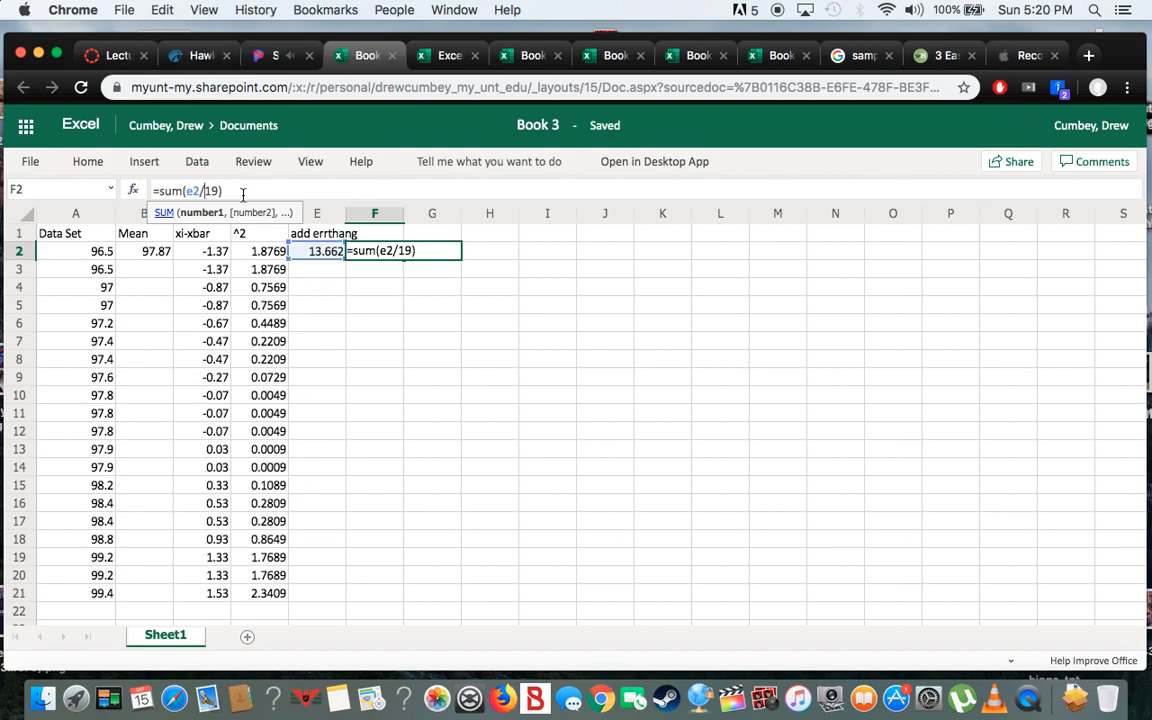
click(325, 189)
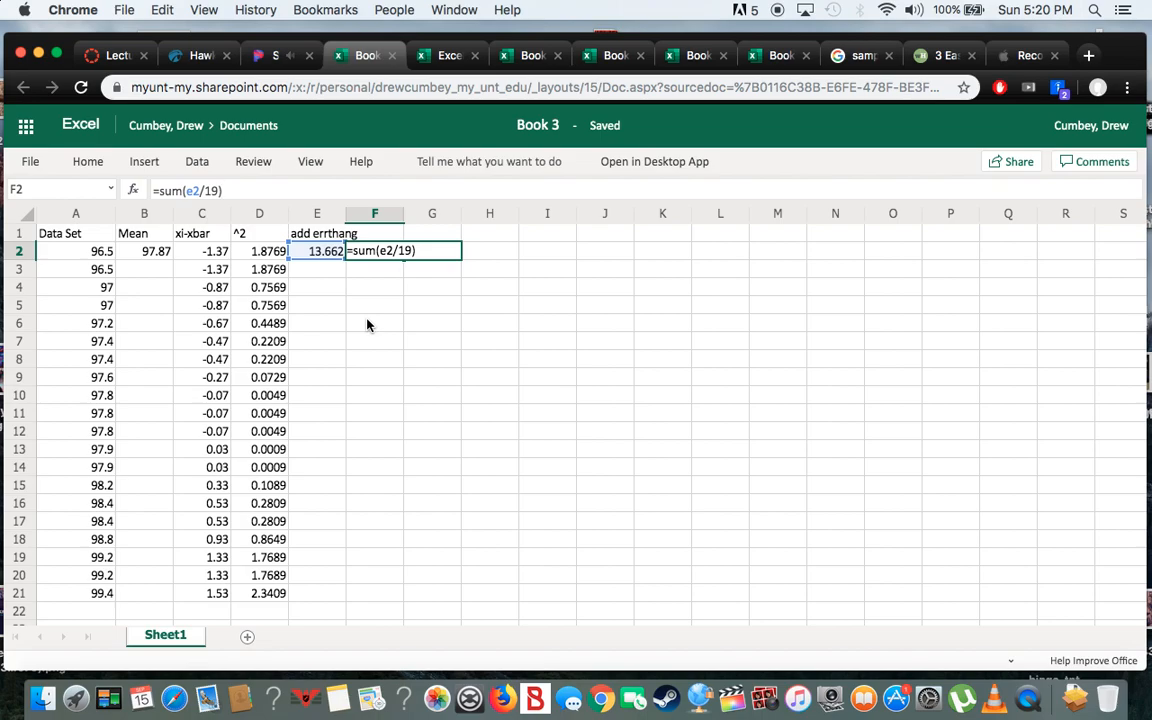
key(Return)
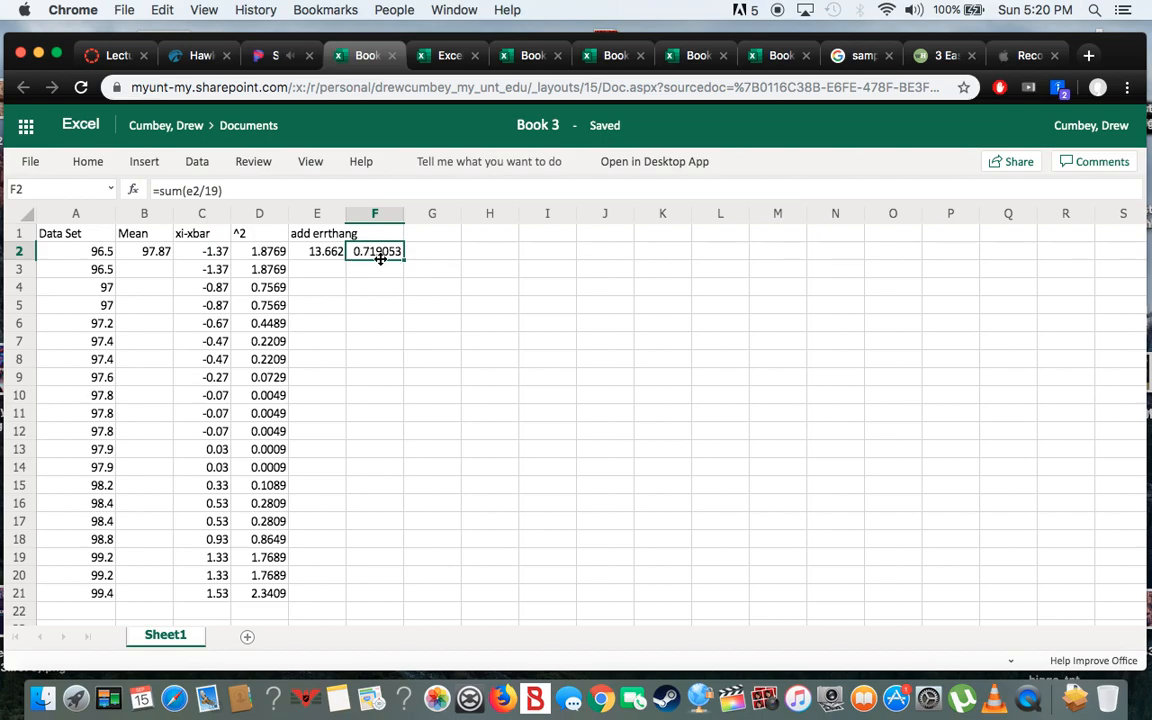
Step: Widen column F to fit the full variance value and copy cell F2
drag(402, 217, 440, 213)
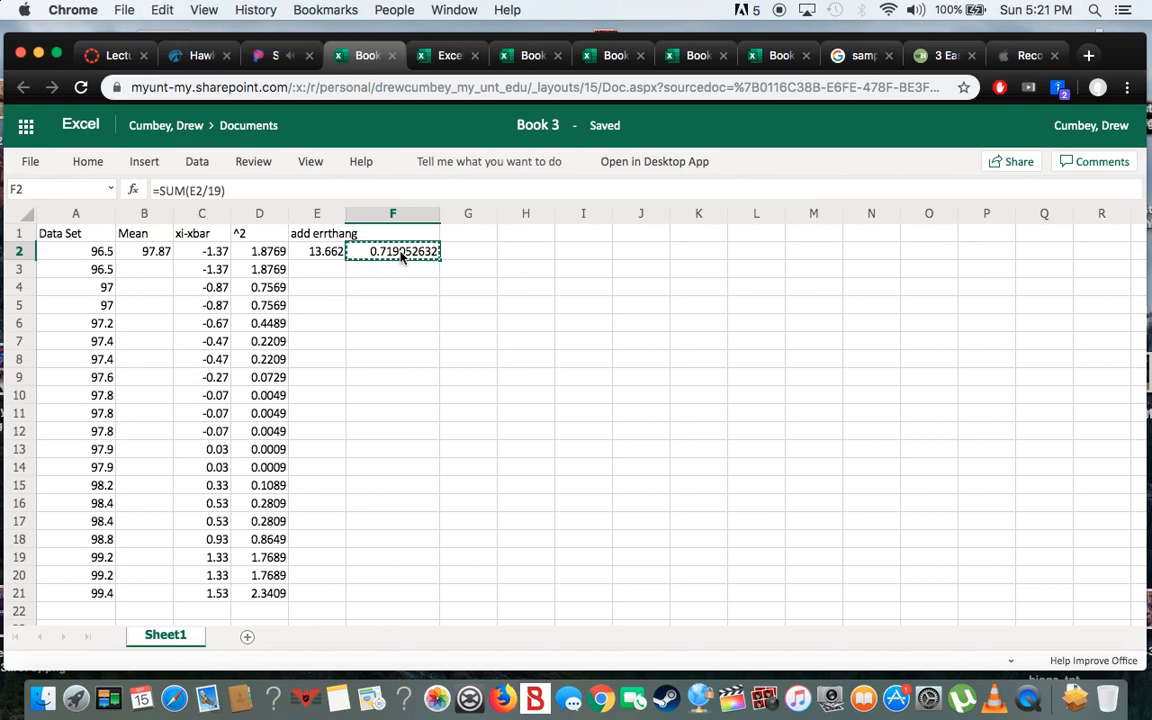
key(super+c)
right_click(401, 256)
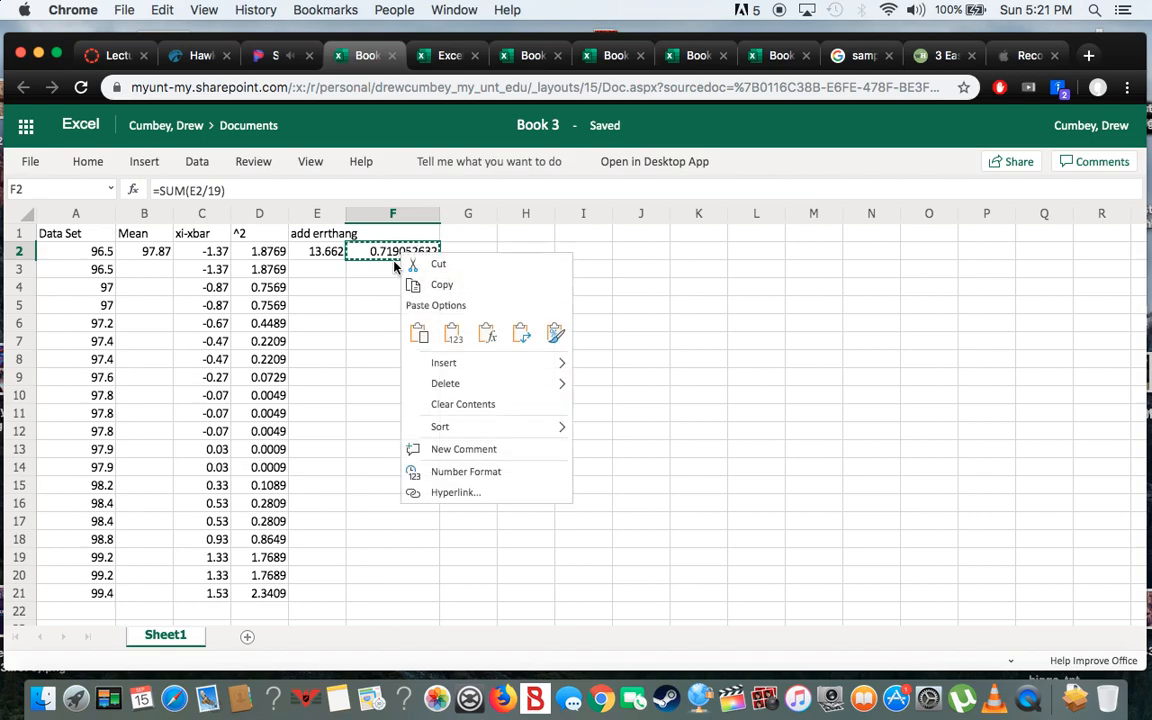
click(393, 255)
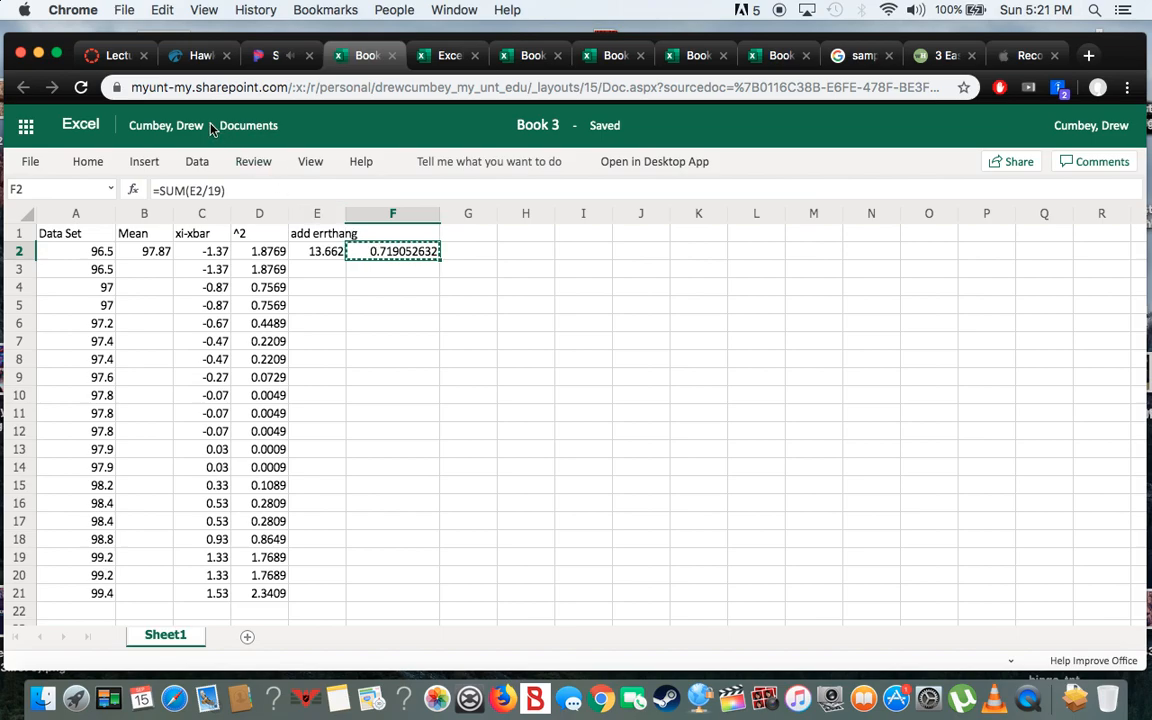
Step: Switch to Hawkes Learning, paste the copied variance into the answer field of the body temperature question, and review the question
click(186, 57)
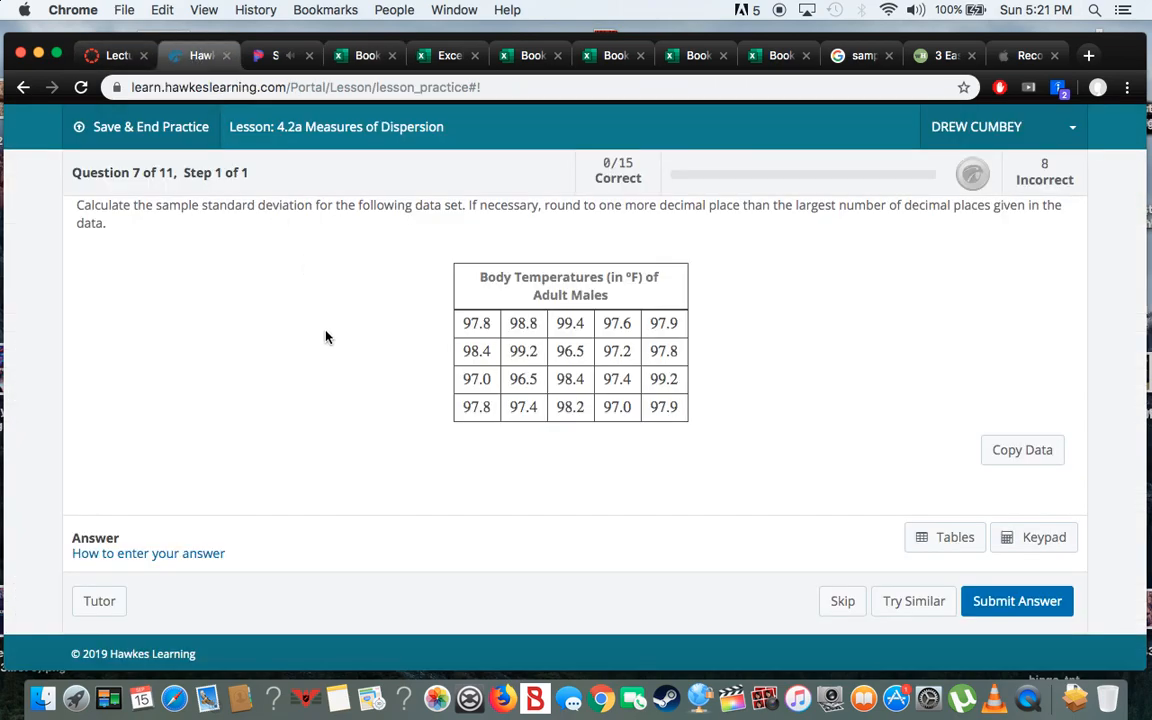
scroll(325, 335, down, 1)
scroll(355, 306, up, 2)
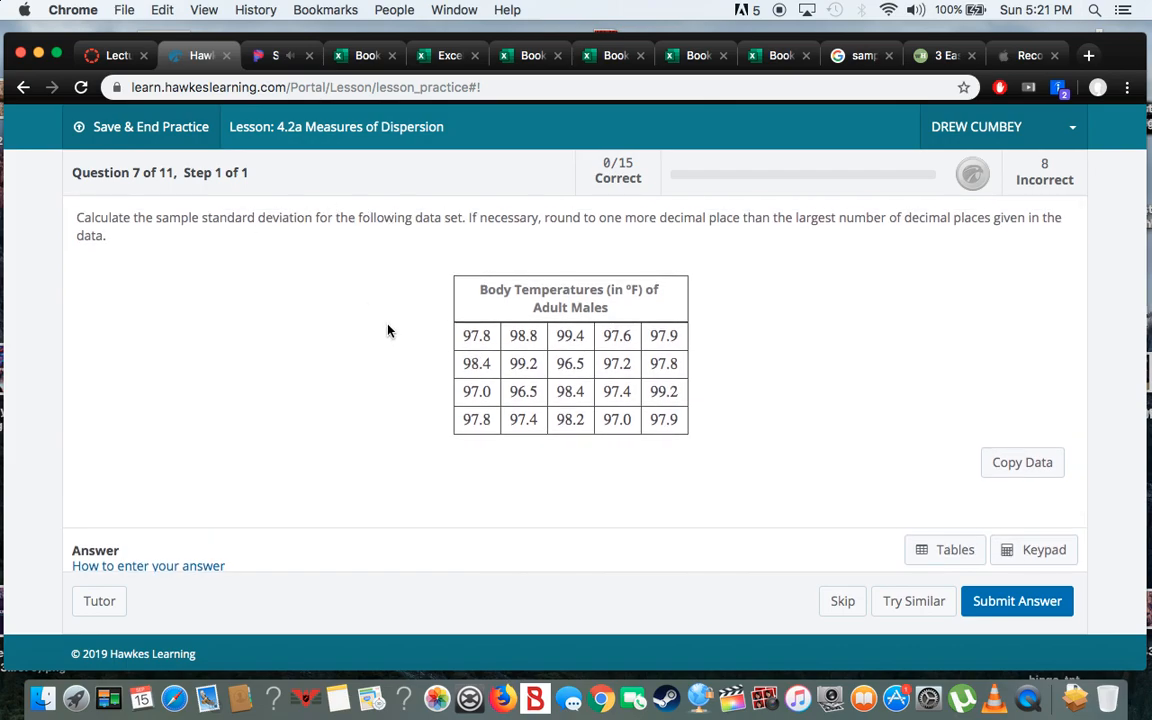
scroll(388, 330, down, 2)
click(536, 545)
key(super+v)
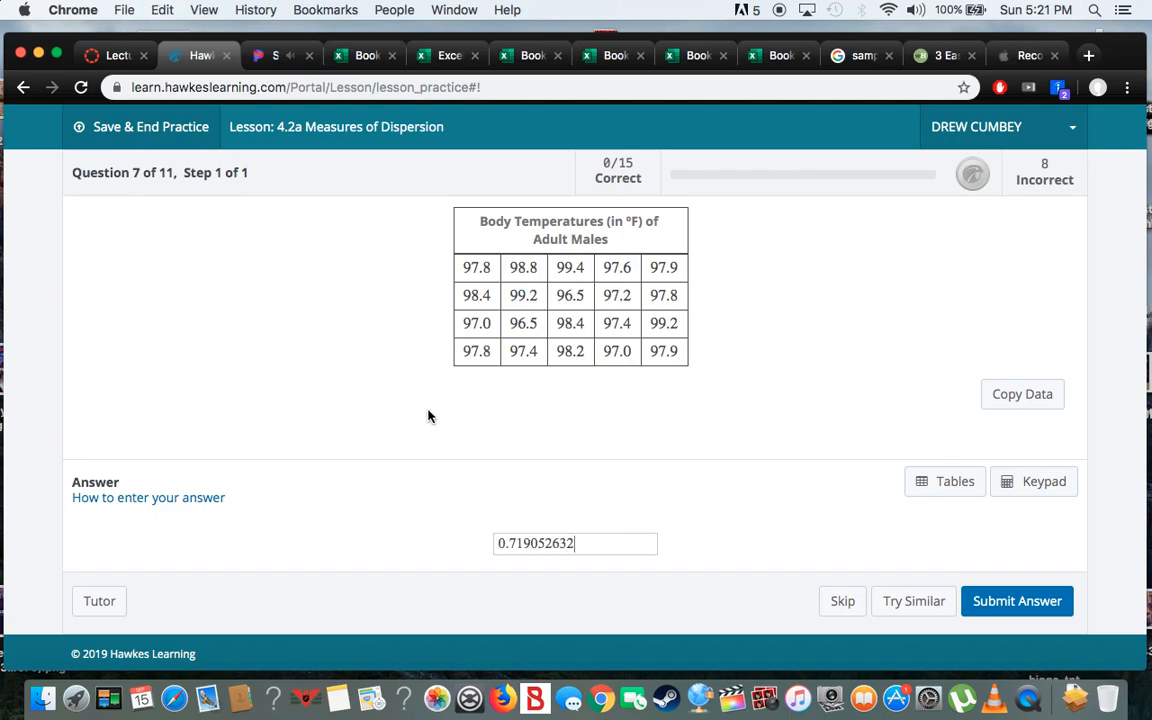
scroll(555, 384, up, 2)
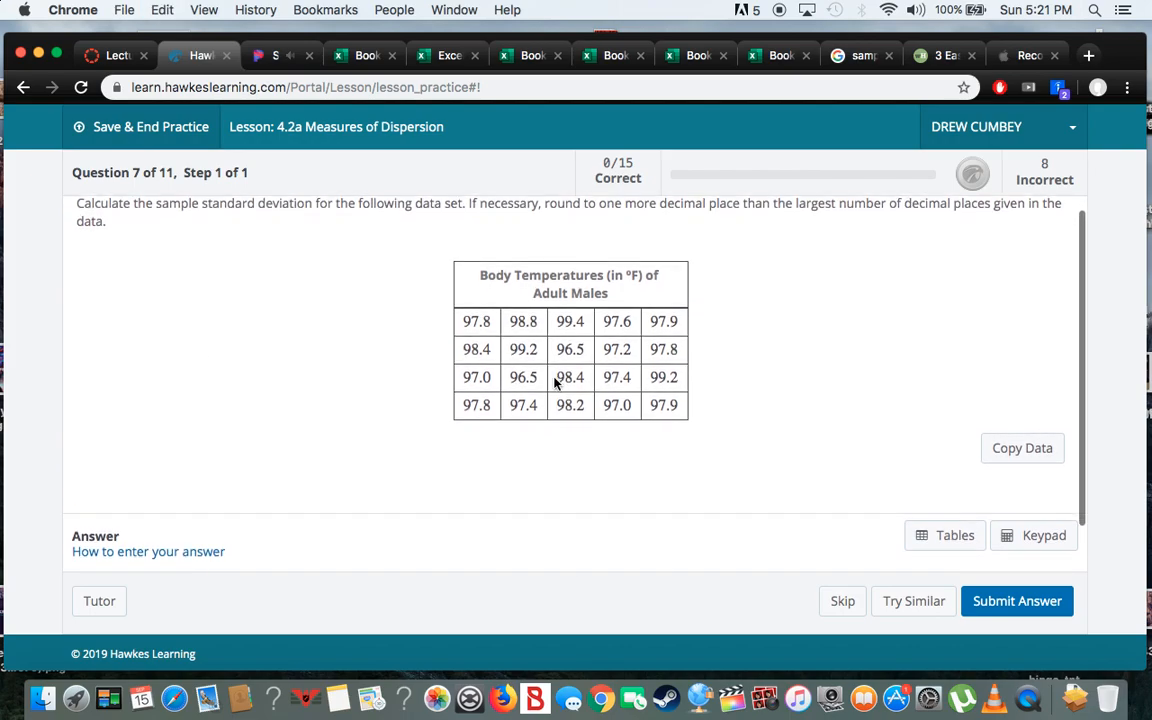
Step: Shorten the pasted answer to 0.7, following the question's rounding instruction, and submit it
scroll(575, 436, down, 2)
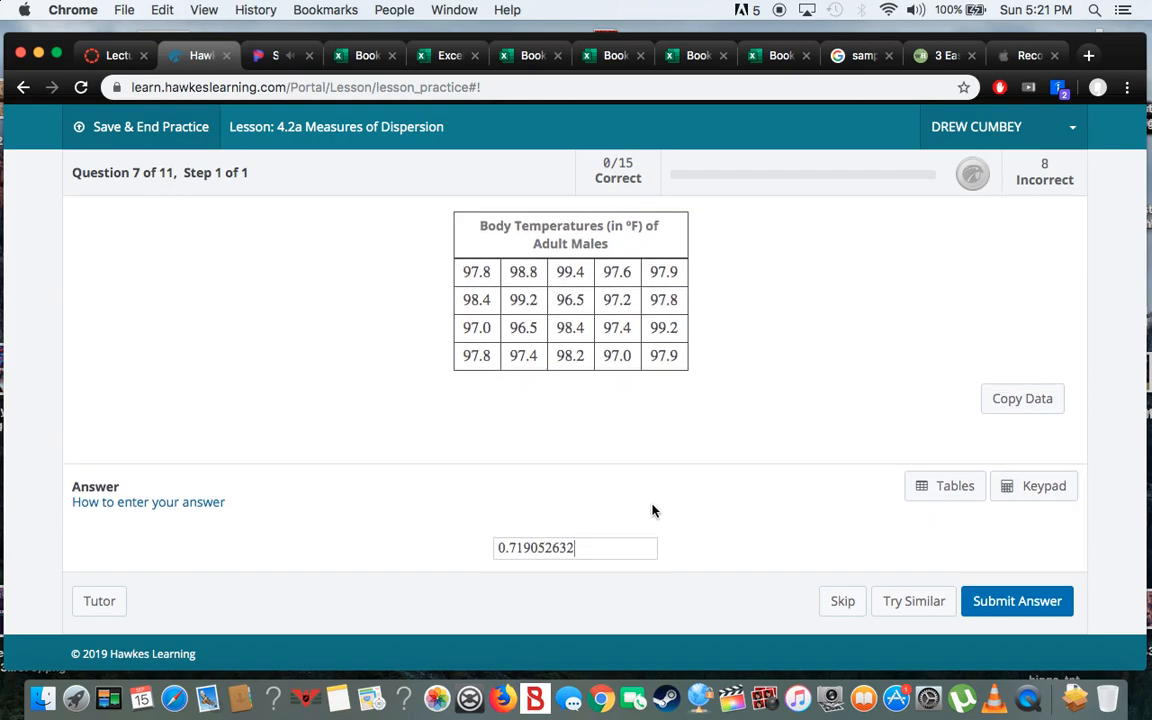
scroll(652, 509, up, 3)
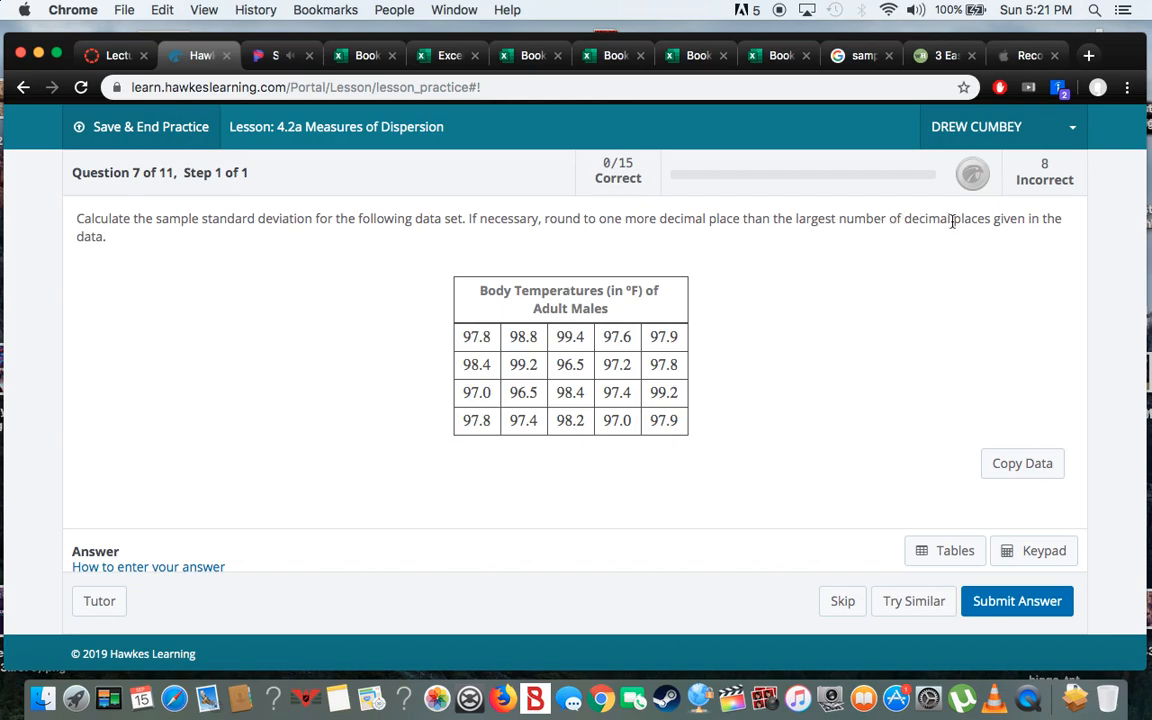
scroll(843, 288, down, 2)
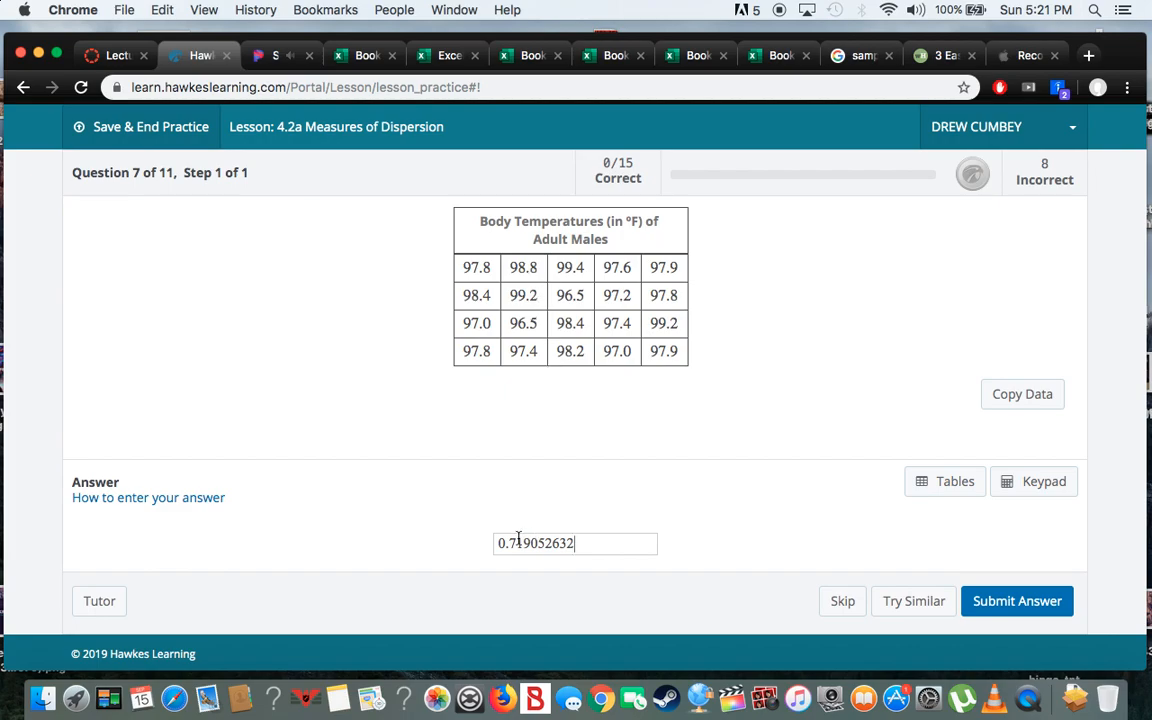
drag(518, 543, 578, 542)
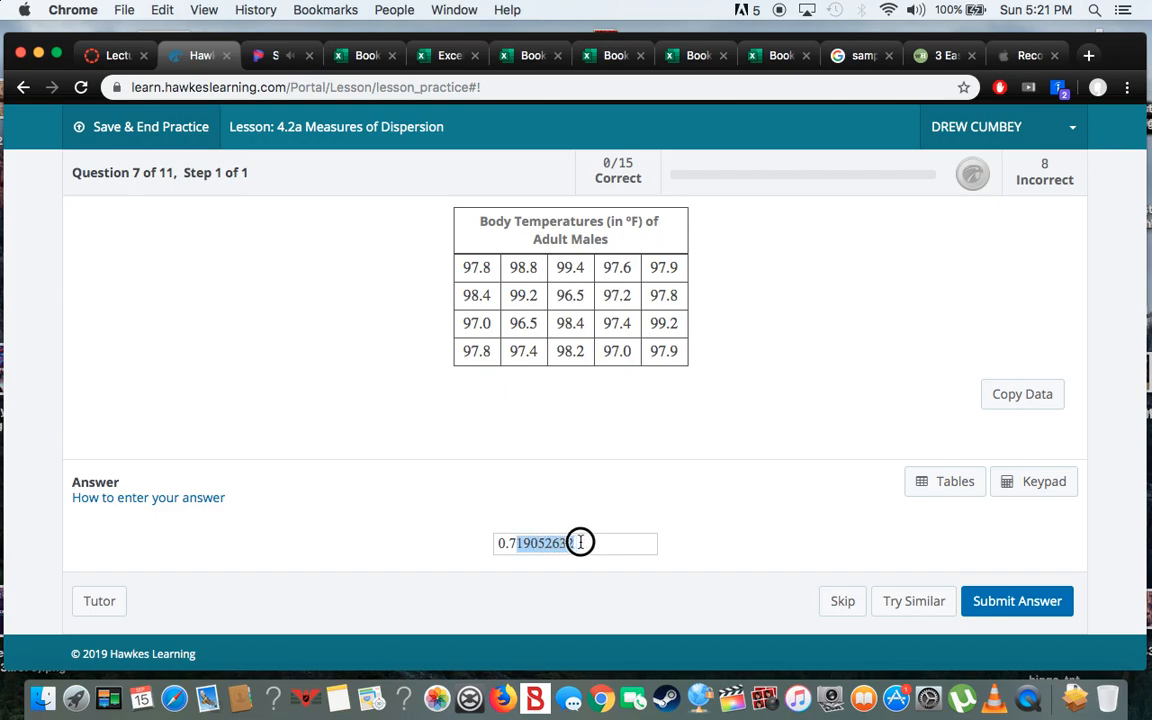
double_click(534, 267)
click(538, 418)
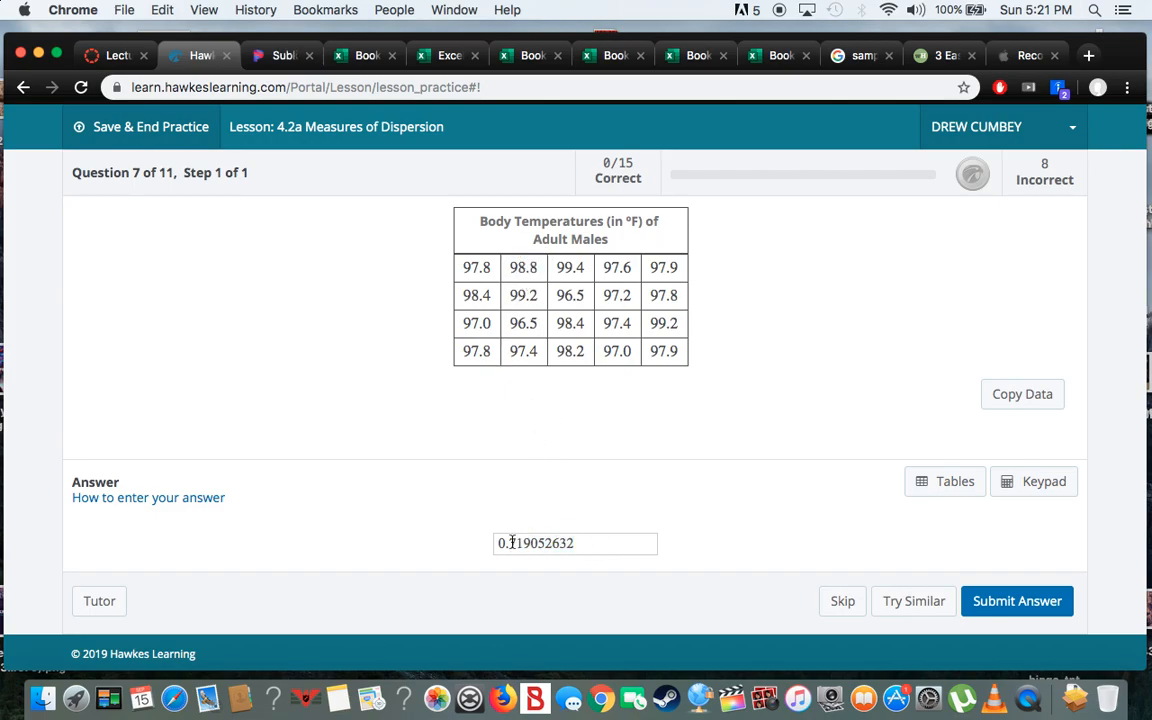
drag(516, 543, 607, 535)
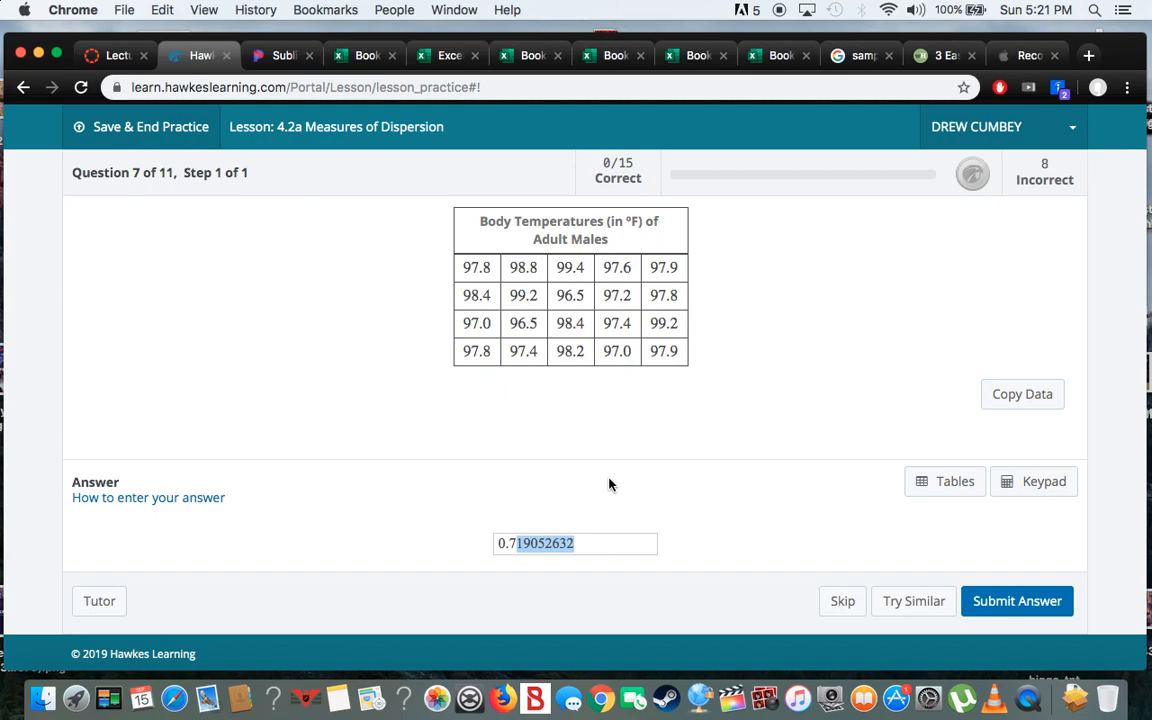
key(BackSpace)
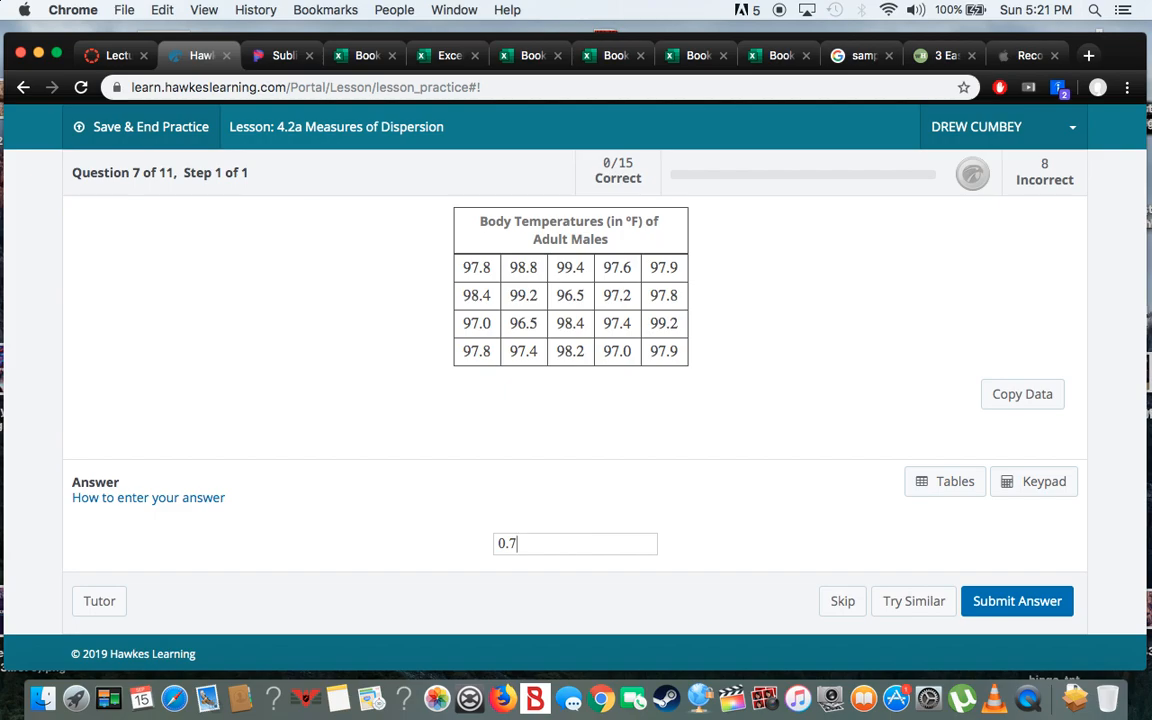
click(1016, 604)
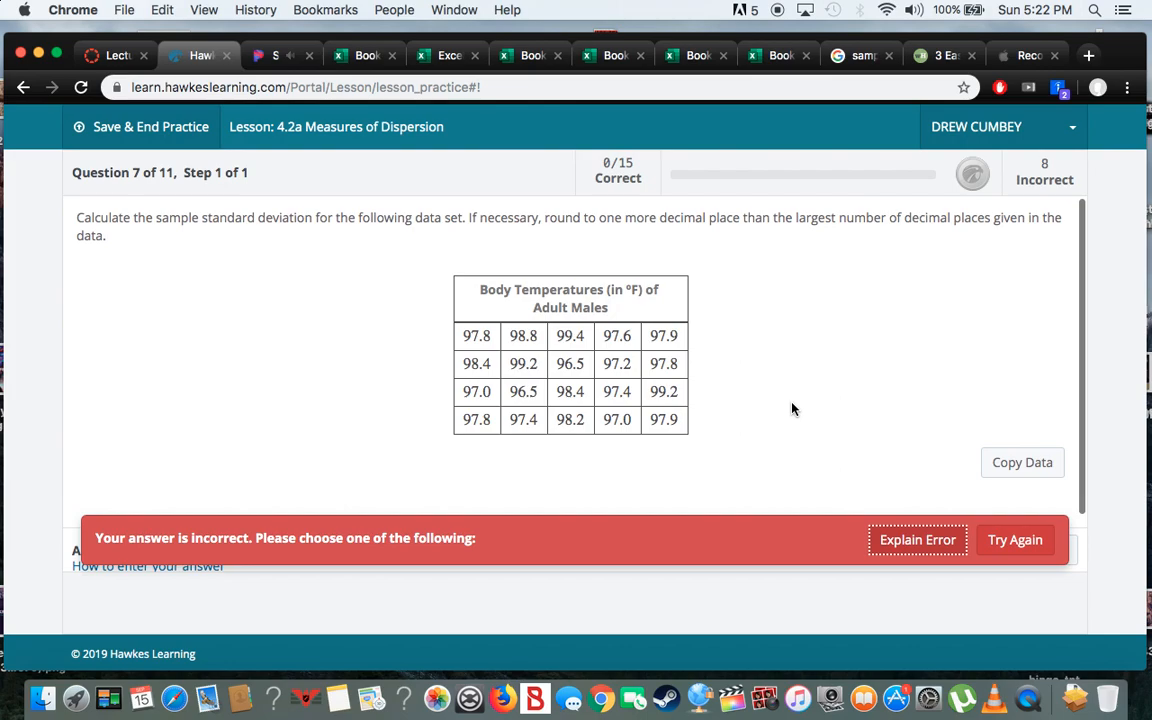
Step: Retry the question with the unrounded value 0.719052632 as the answer, and reread what the question asks for
scroll(791, 408, down, 3)
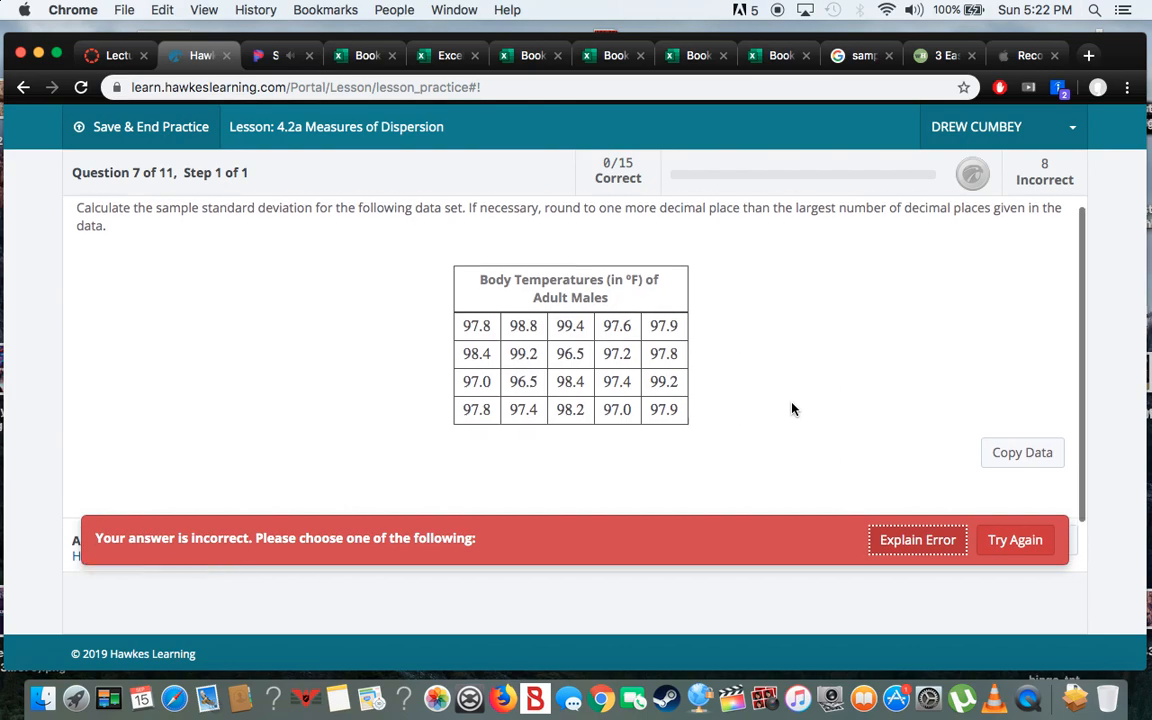
click(1015, 540)
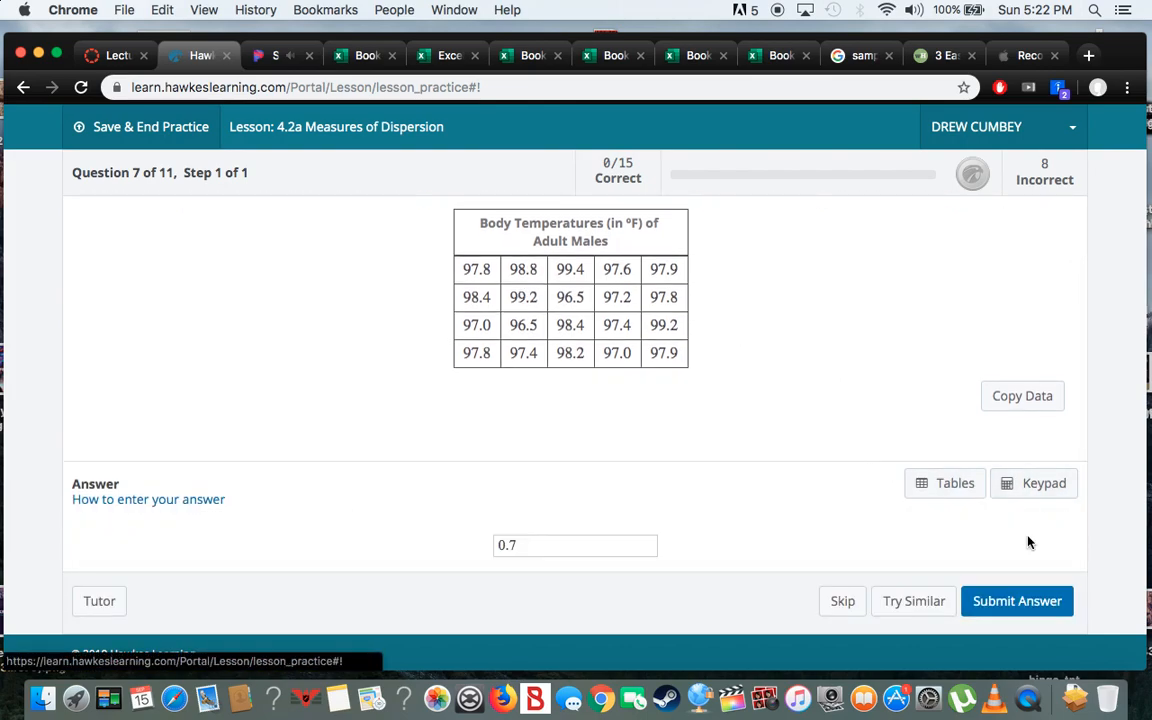
scroll(682, 432, up, 3)
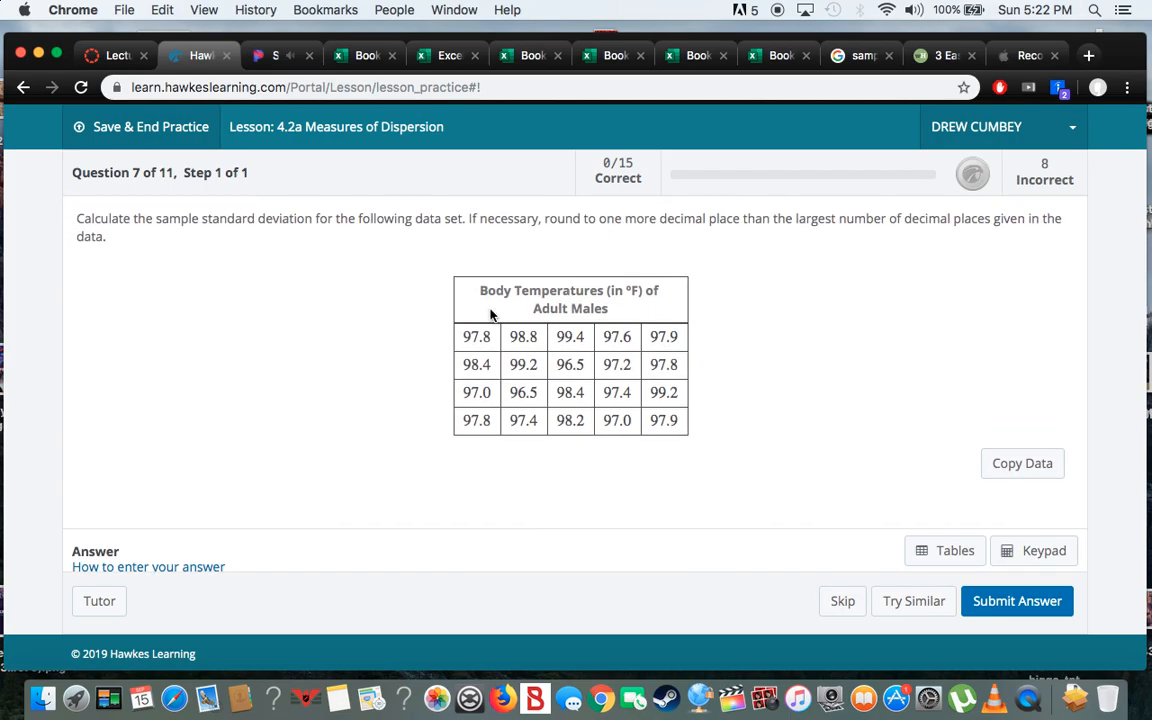
scroll(476, 330, down, 3)
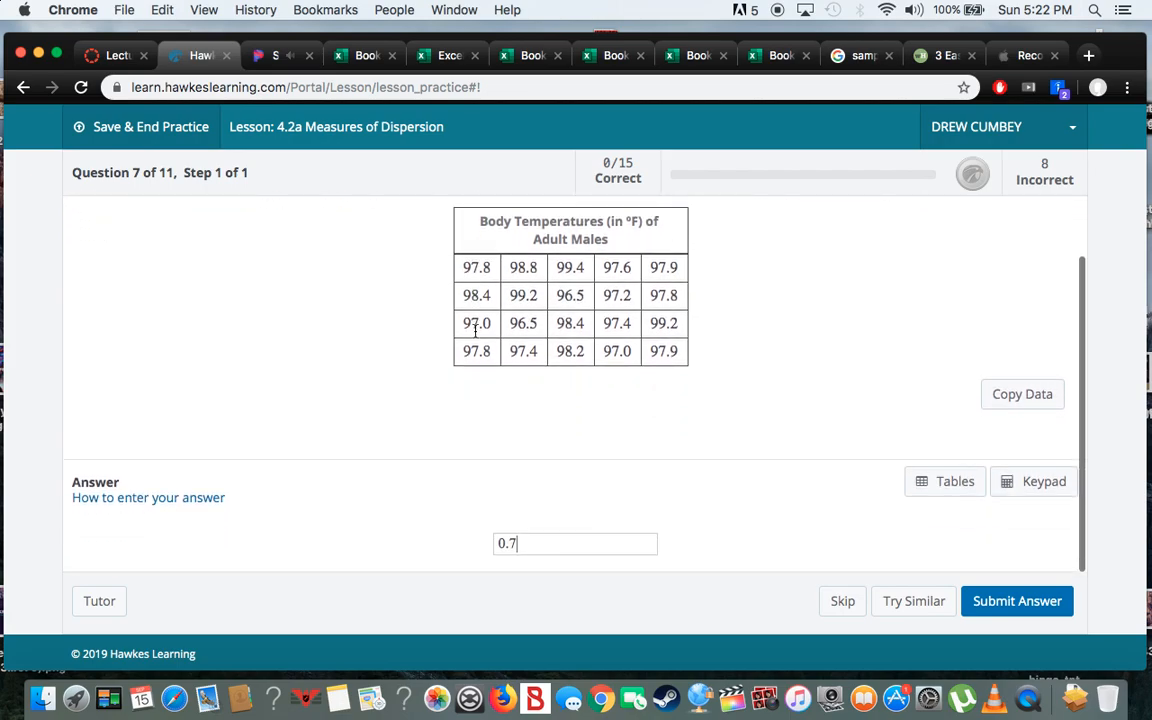
drag(534, 541, 497, 540)
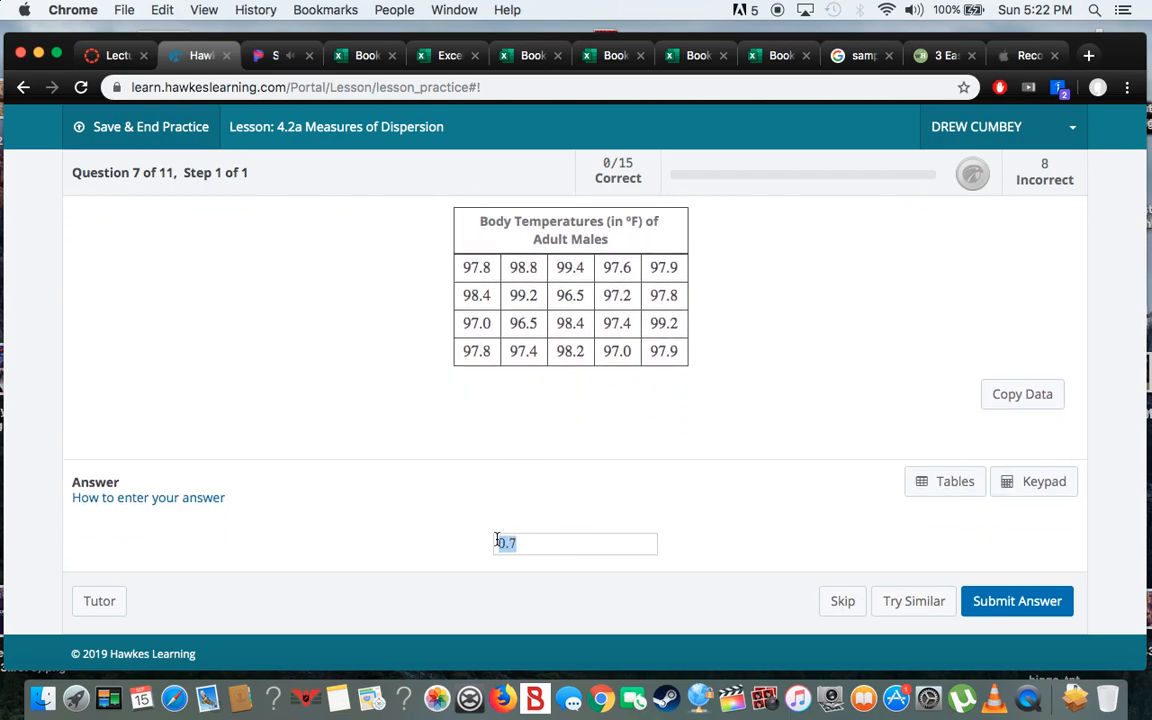
text(0.719052632)
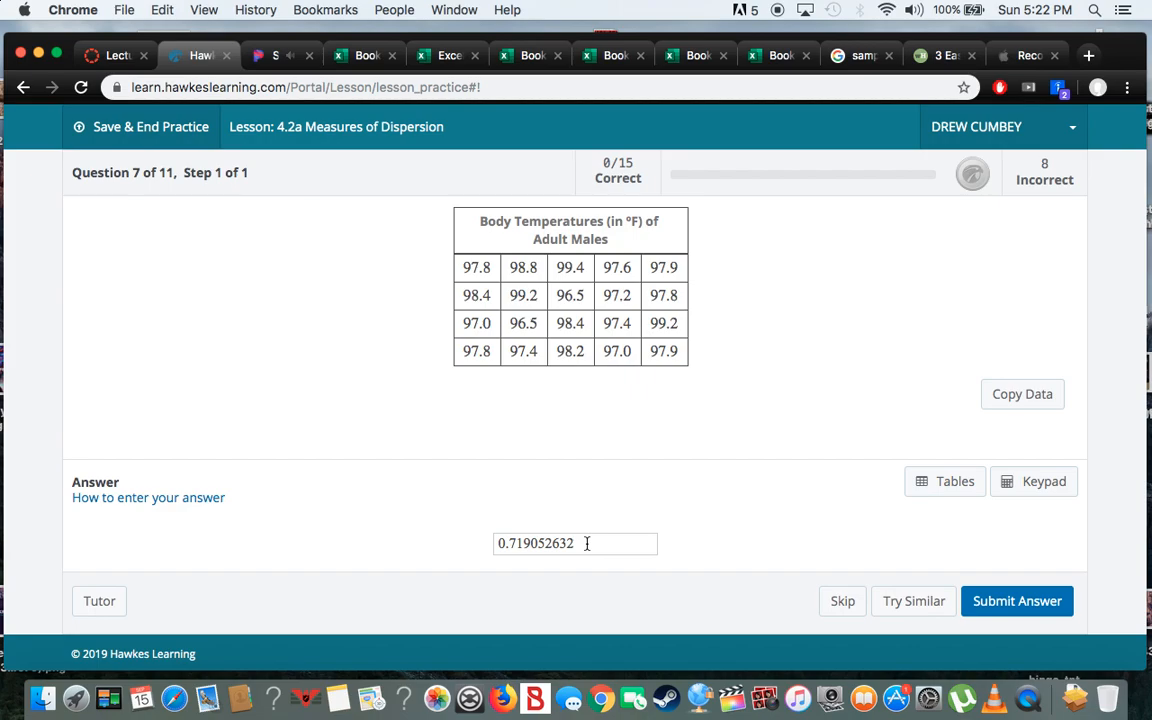
drag(587, 543, 494, 543)
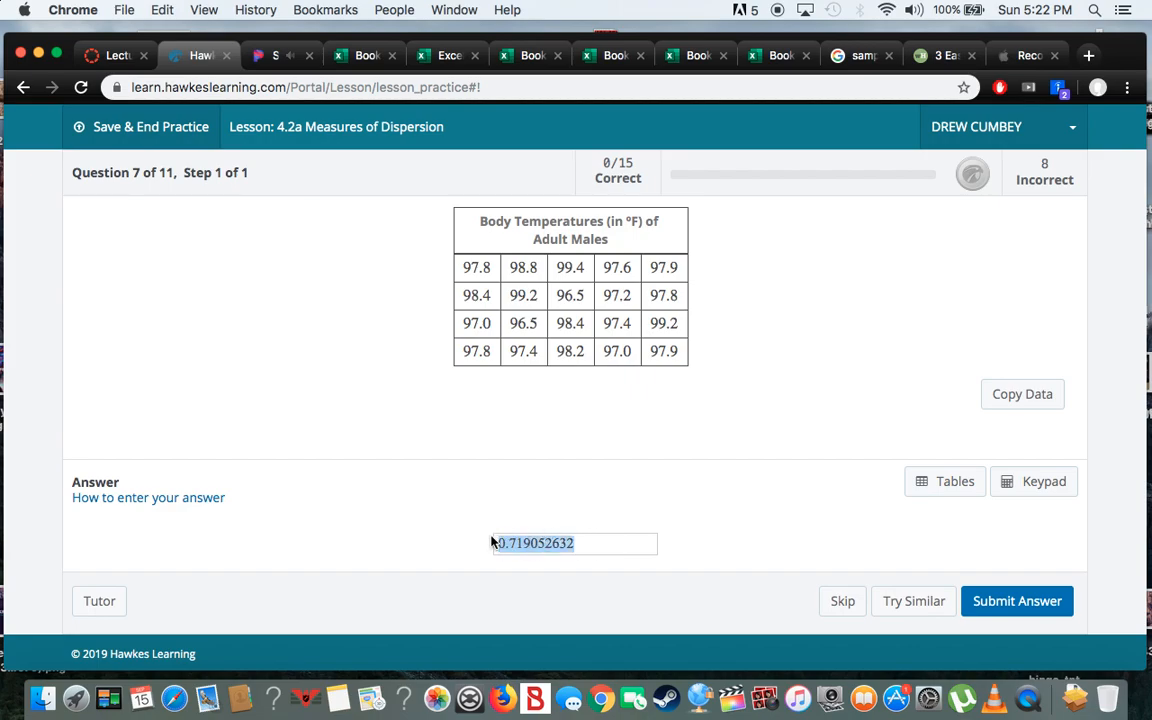
scroll(446, 499, up, 3)
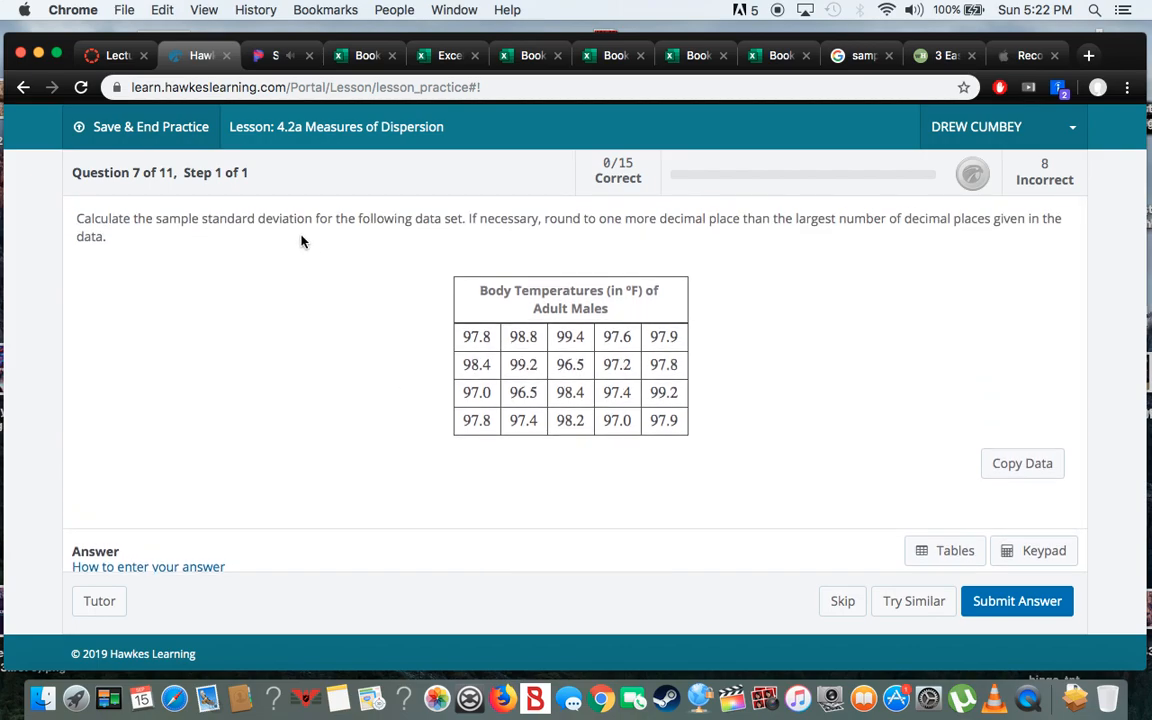
scroll(370, 288, down, 3)
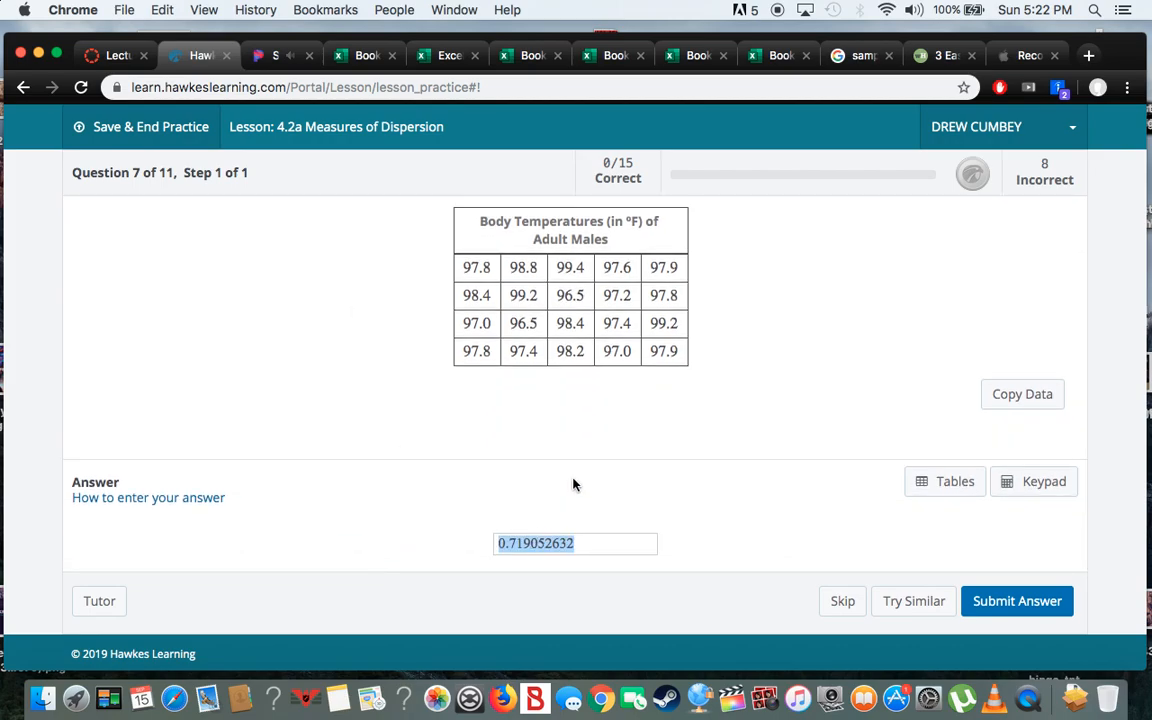
Step: Recheck the sample variance formula on wikiHow, and switch back to the Excel workbook to inspect the variance formula in F2
click(945, 55)
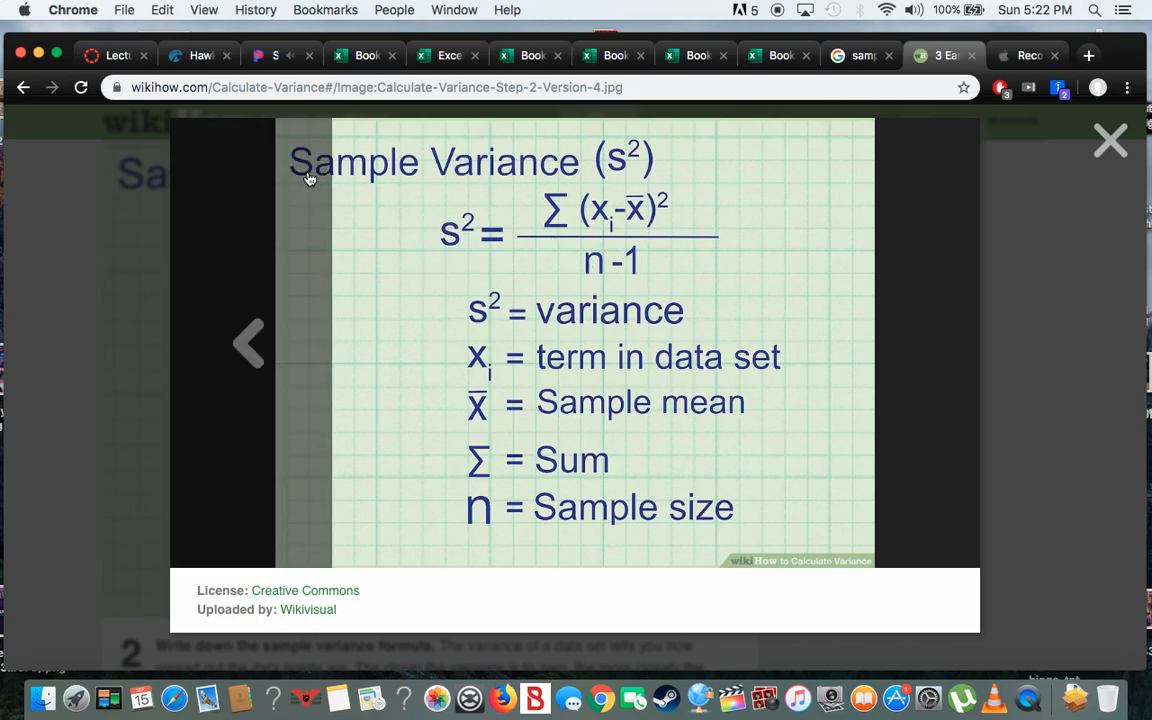
click(362, 55)
click(477, 366)
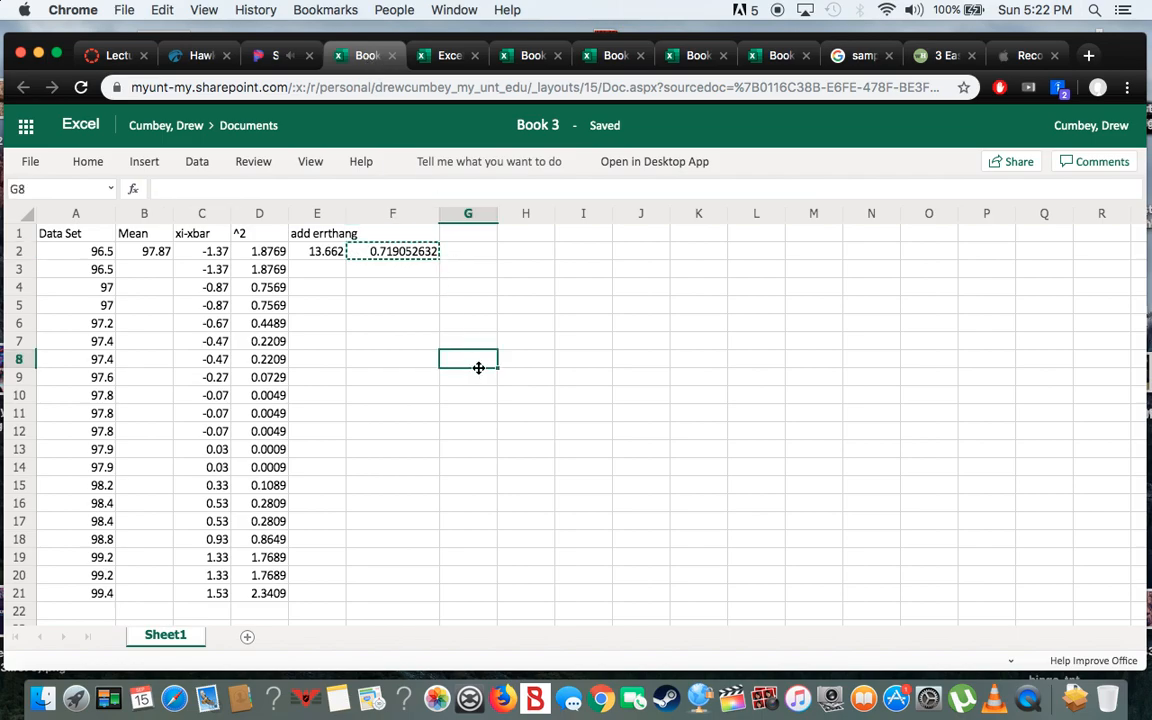
click(404, 286)
click(398, 256)
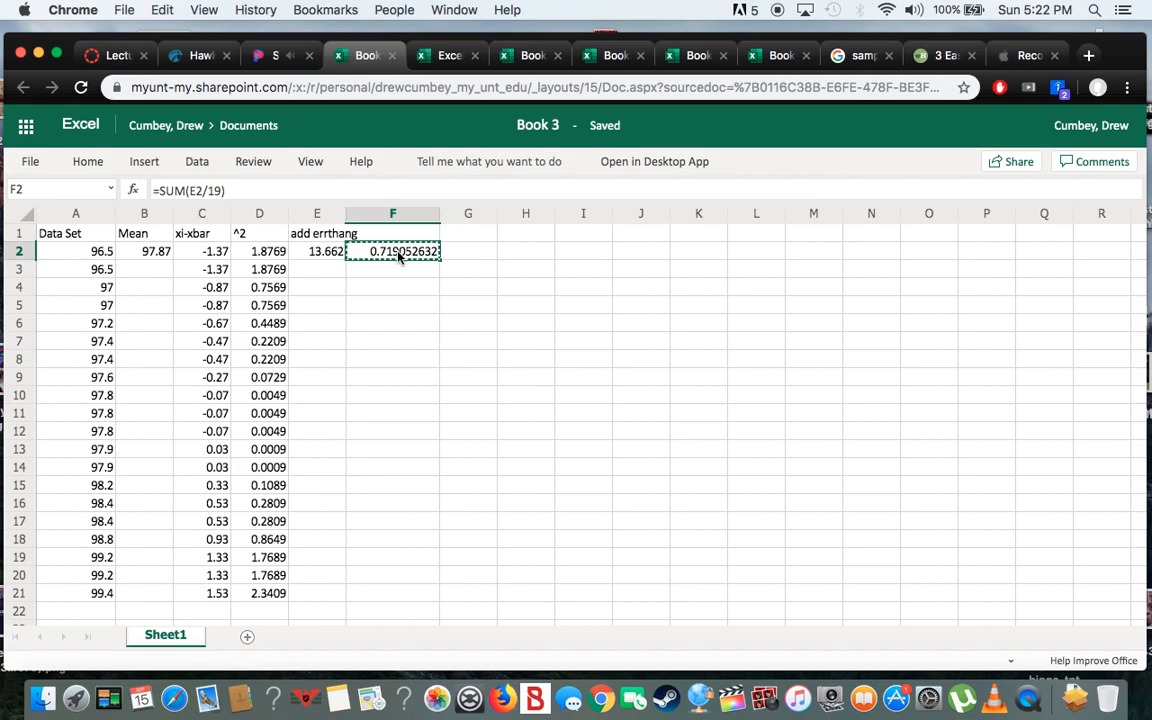
click(397, 267)
click(393, 256)
click(405, 272)
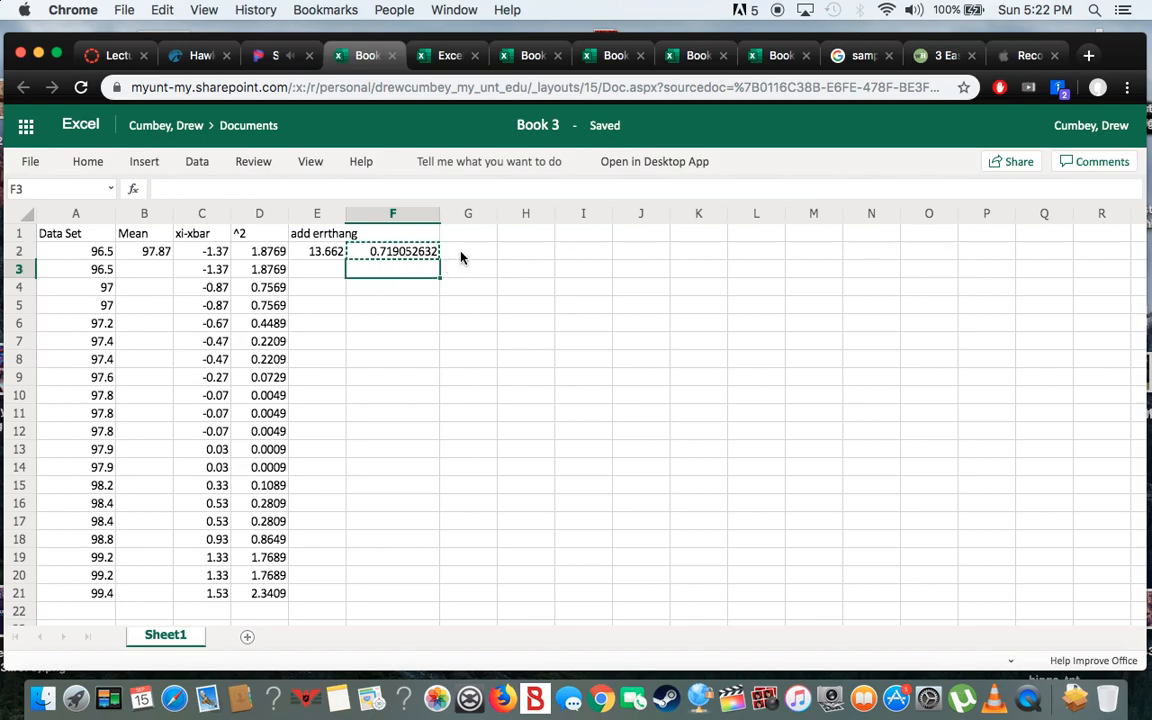
right_click(397, 260)
click(380, 288)
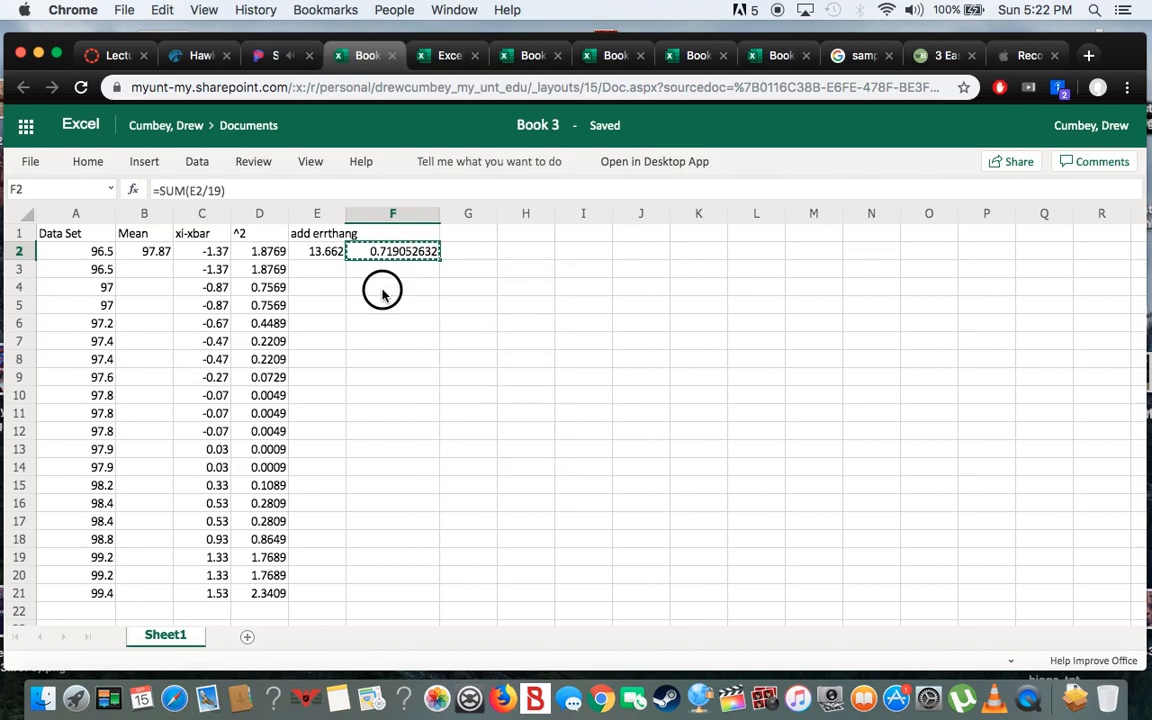
Step: Enter the formula =sqrt(f2) in cell G2 to take the square root of the variance
click(472, 254)
click(464, 192)
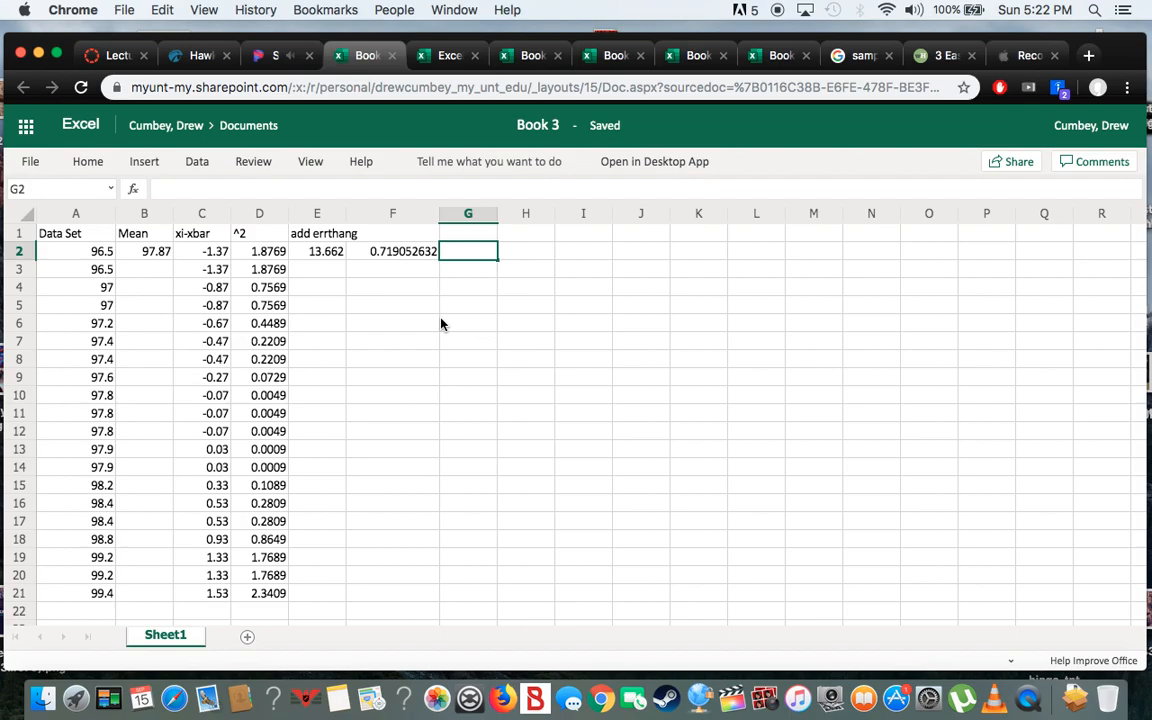
text(=sqrt)
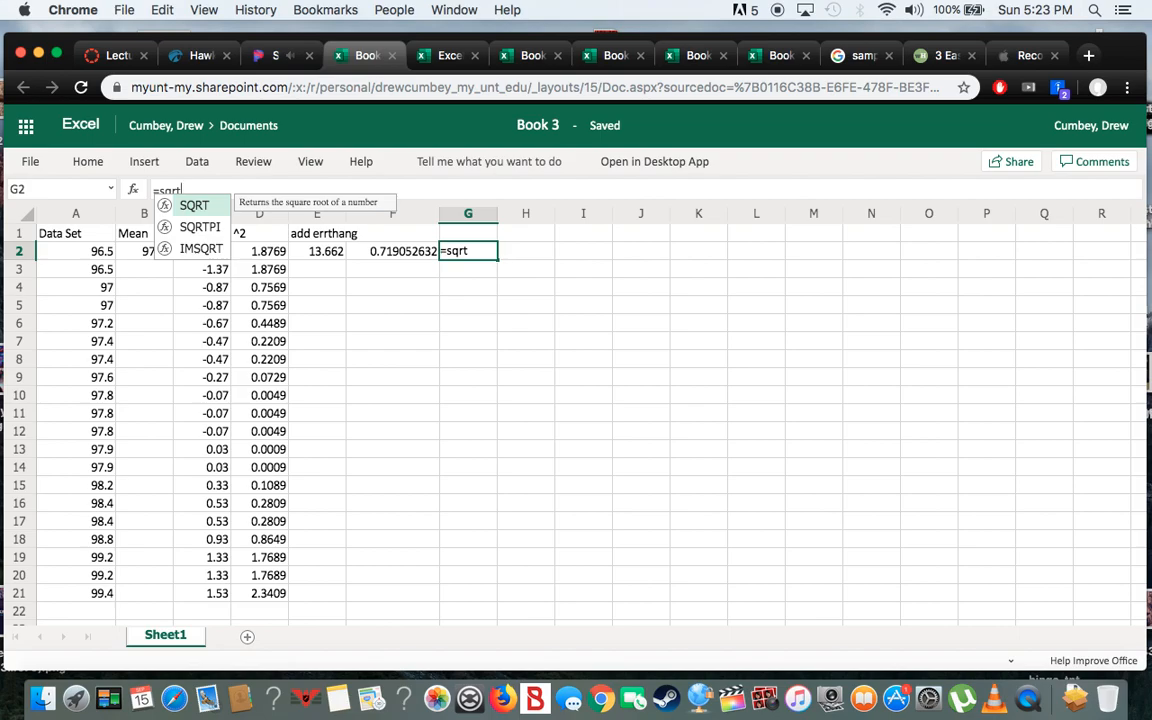
text(()
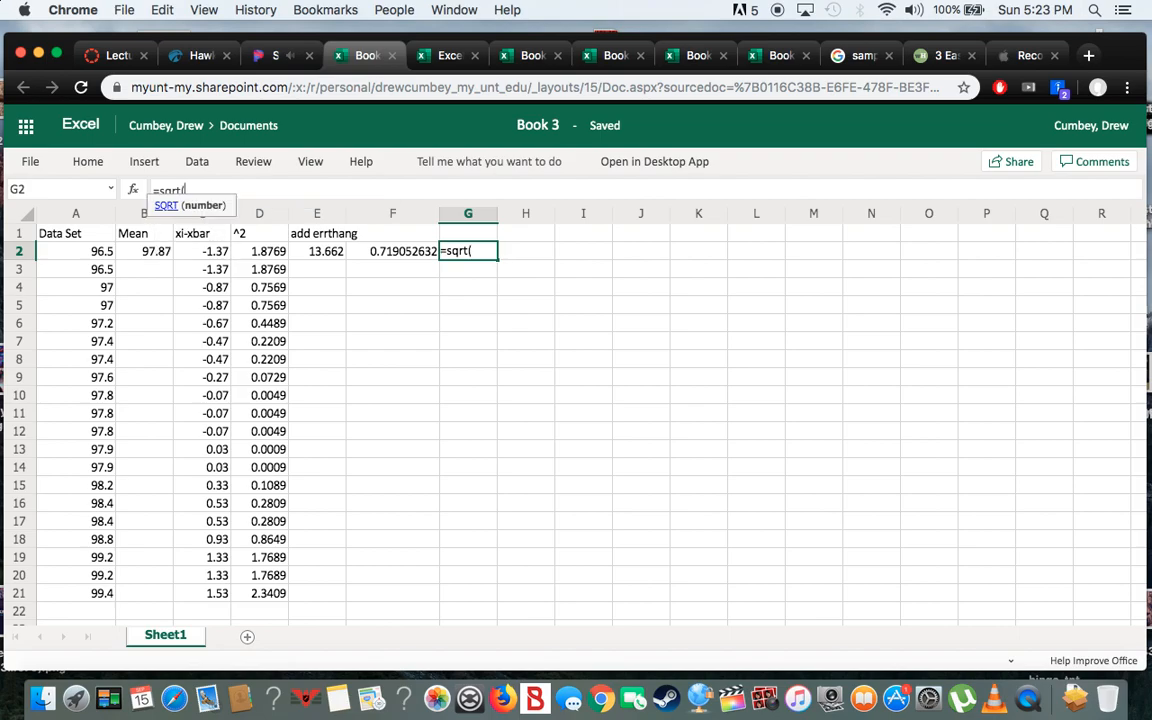
text(f2))
key(ctrl+Return)
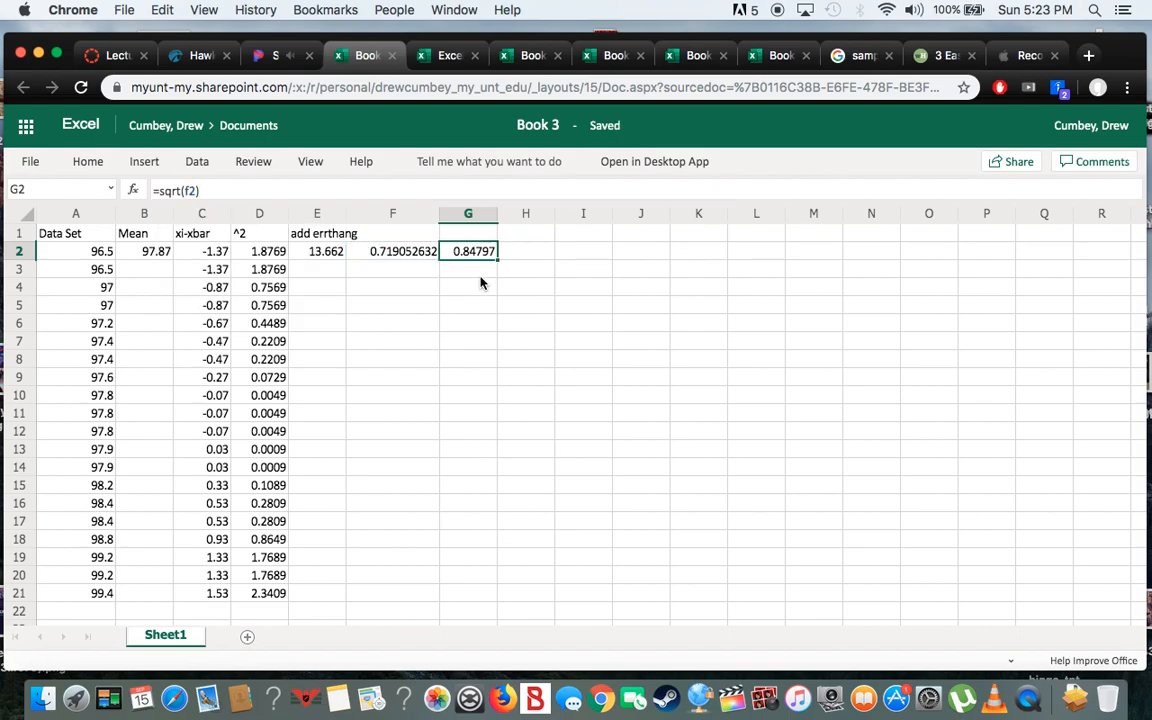
Step: Copy the standard deviation from cell G2 and paste it over the existing answer in Hawkes Learning
click(463, 234)
click(460, 251)
key(super+c)
click(447, 269)
click(455, 288)
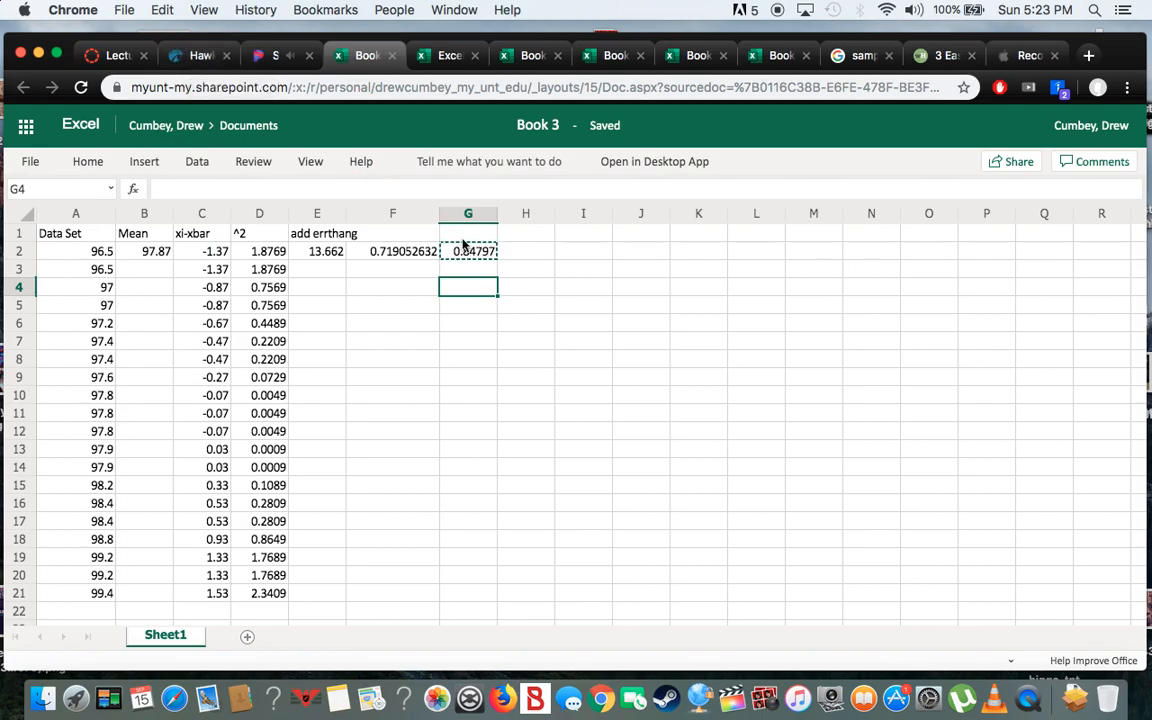
click(200, 57)
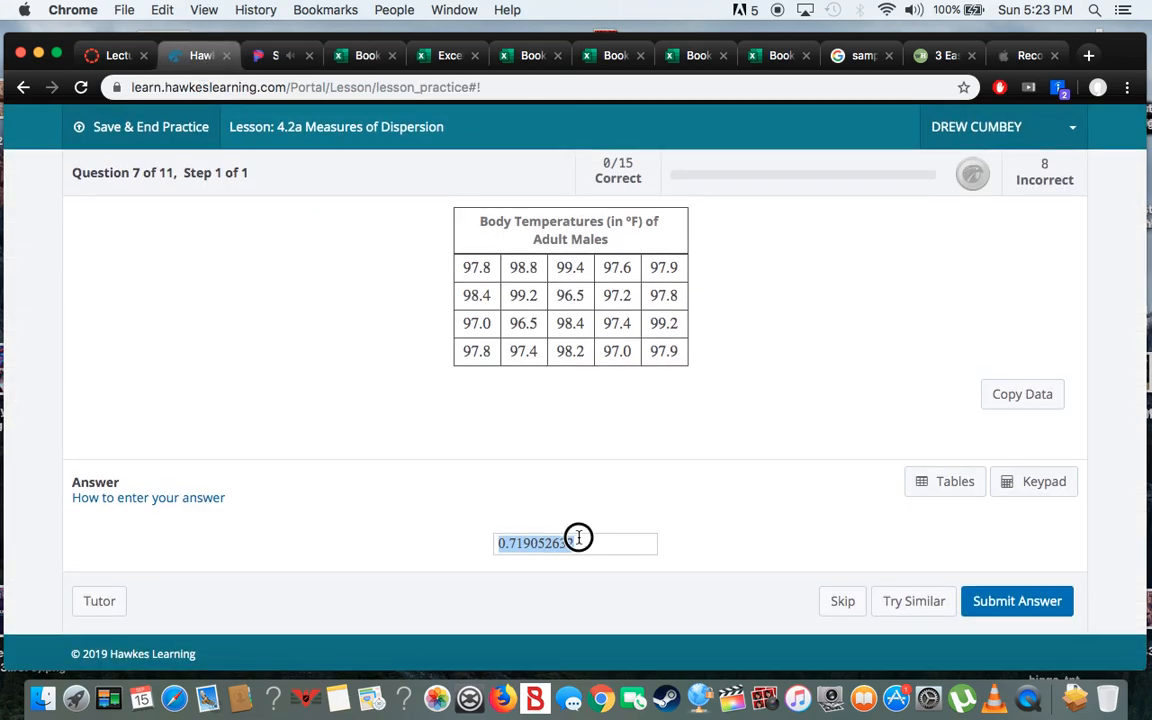
key(super+v)
scroll(311, 398, up, 1)
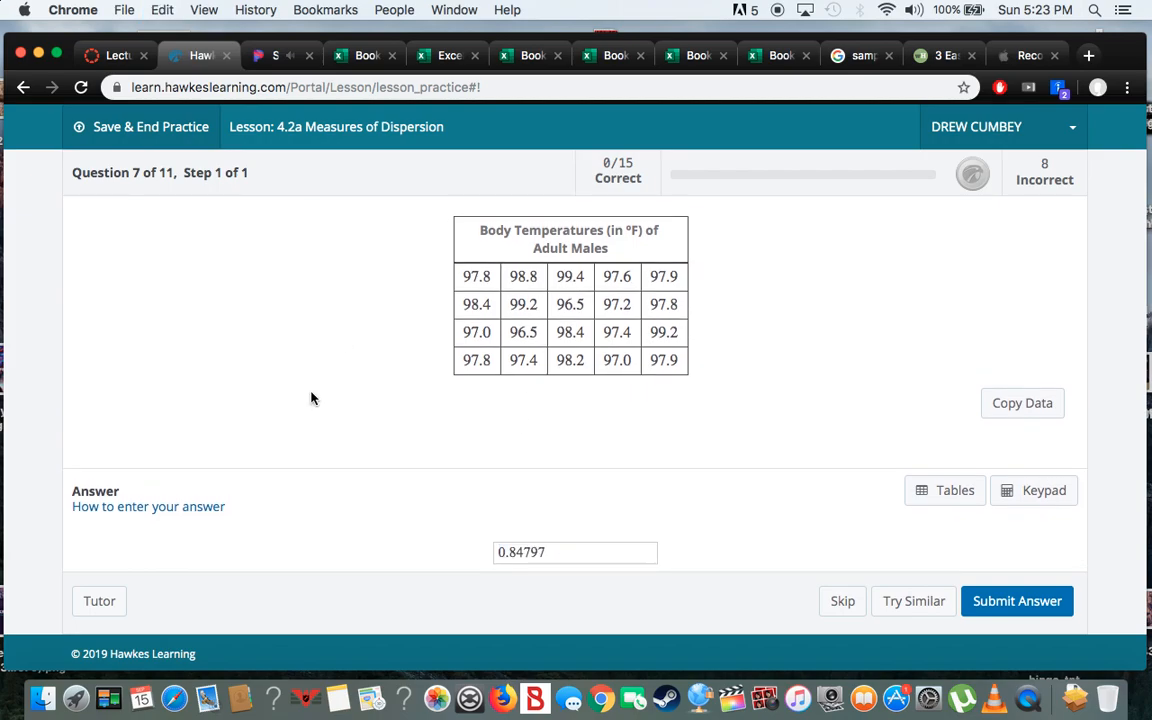
scroll(311, 398, down, 1)
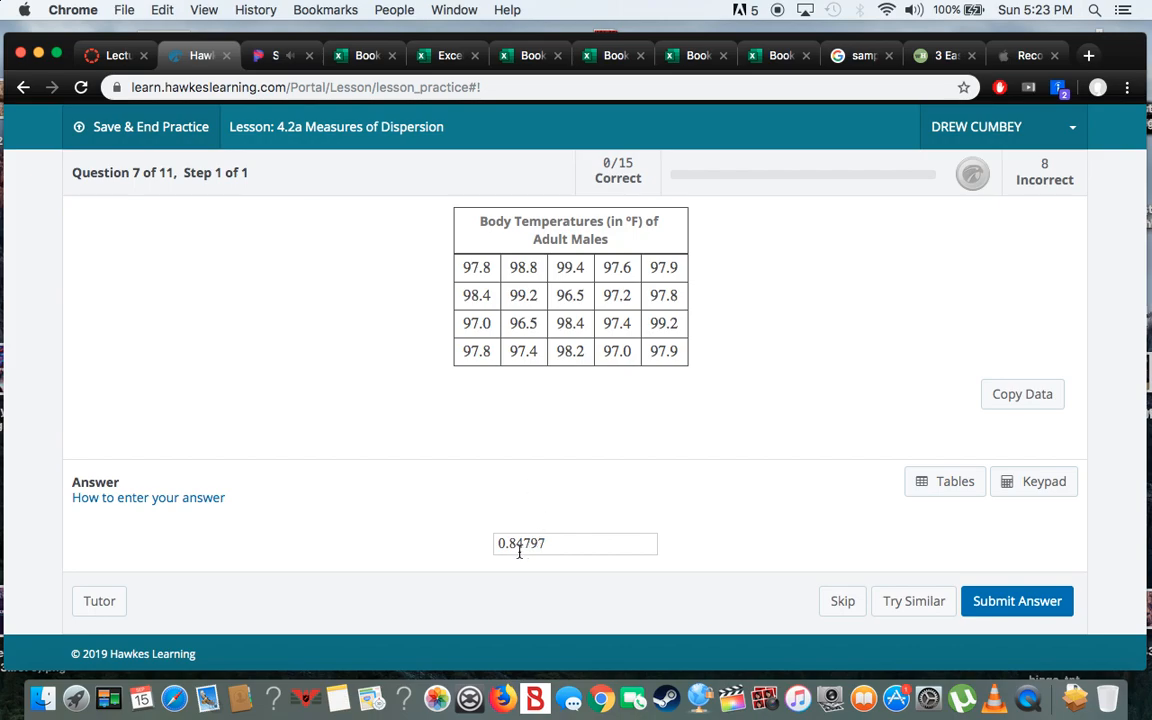
Step: Shorten the answer to 0.8 and submit it
click(579, 353)
click(514, 543)
click(575, 544)
key(BackSpace)
key(BackSpace)
key(BackSpace)
key(BackSpace)
click(795, 521)
click(980, 600)
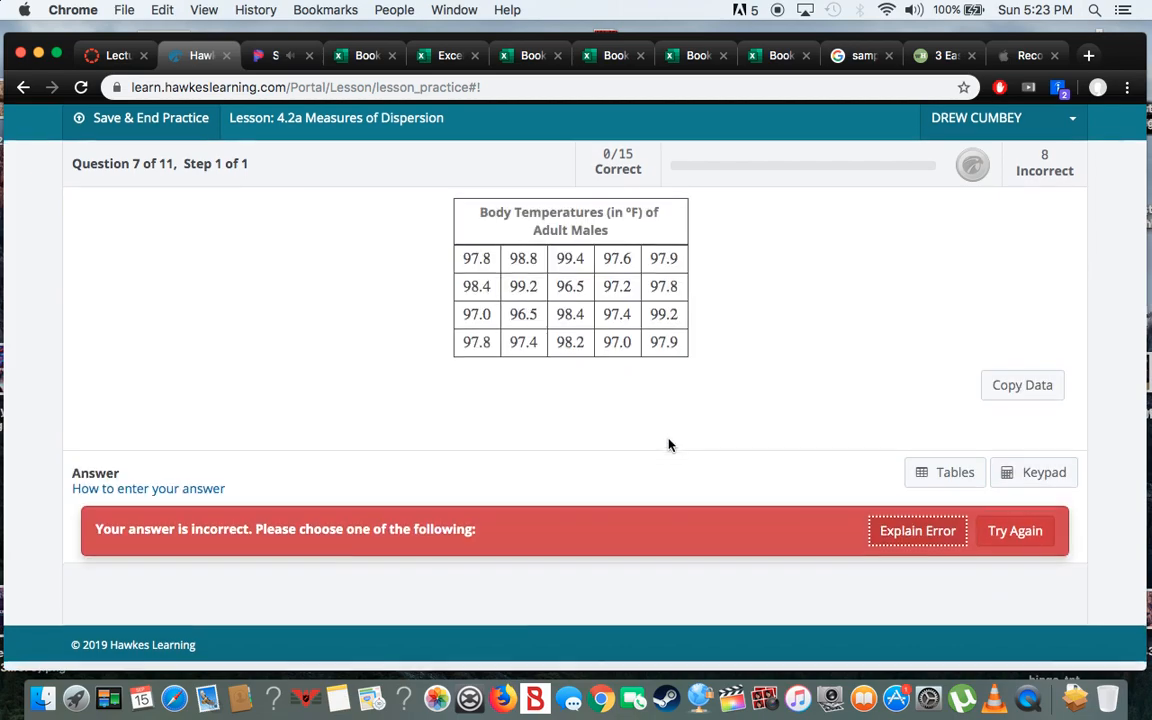
Step: Reopen the question for another attempt, select the existing answer, and reread the rounding instruction above the data table
click(990, 543)
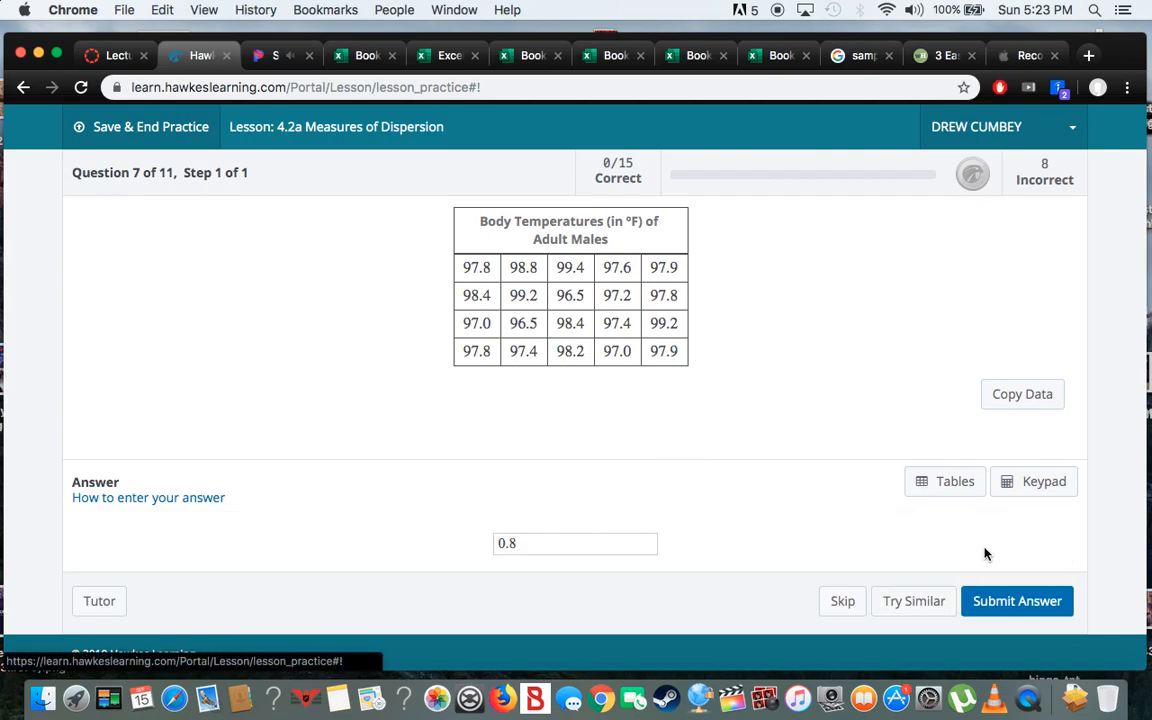
text(=)
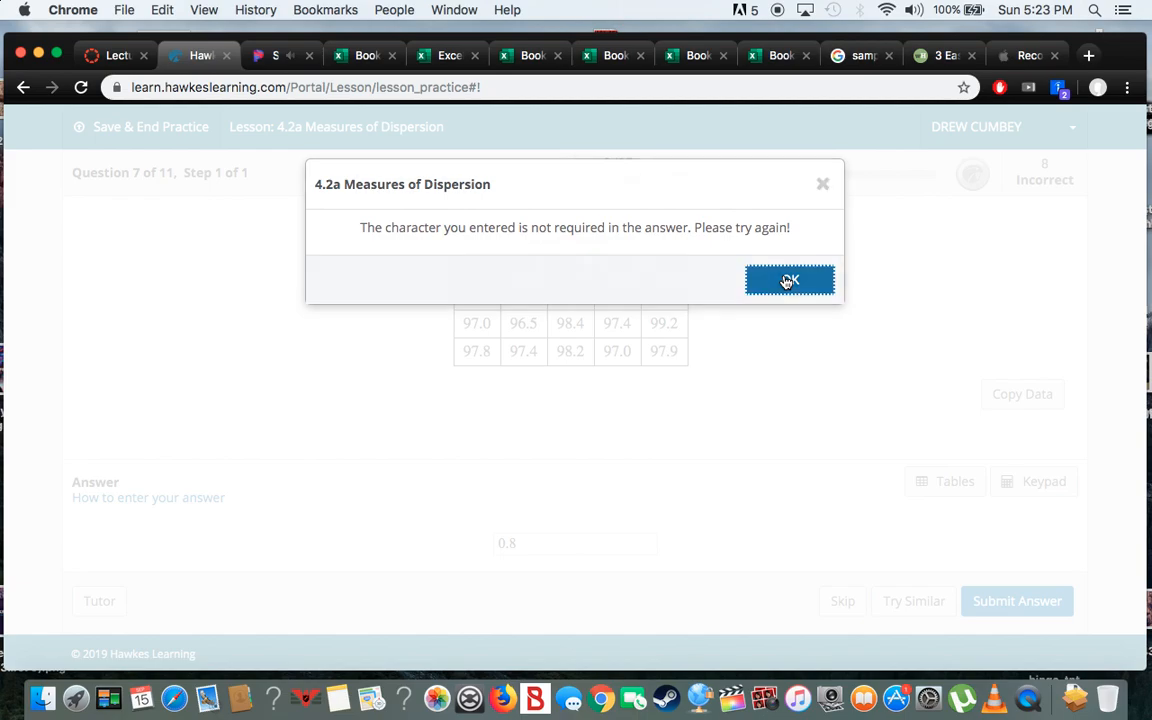
click(797, 279)
drag(550, 545, 476, 548)
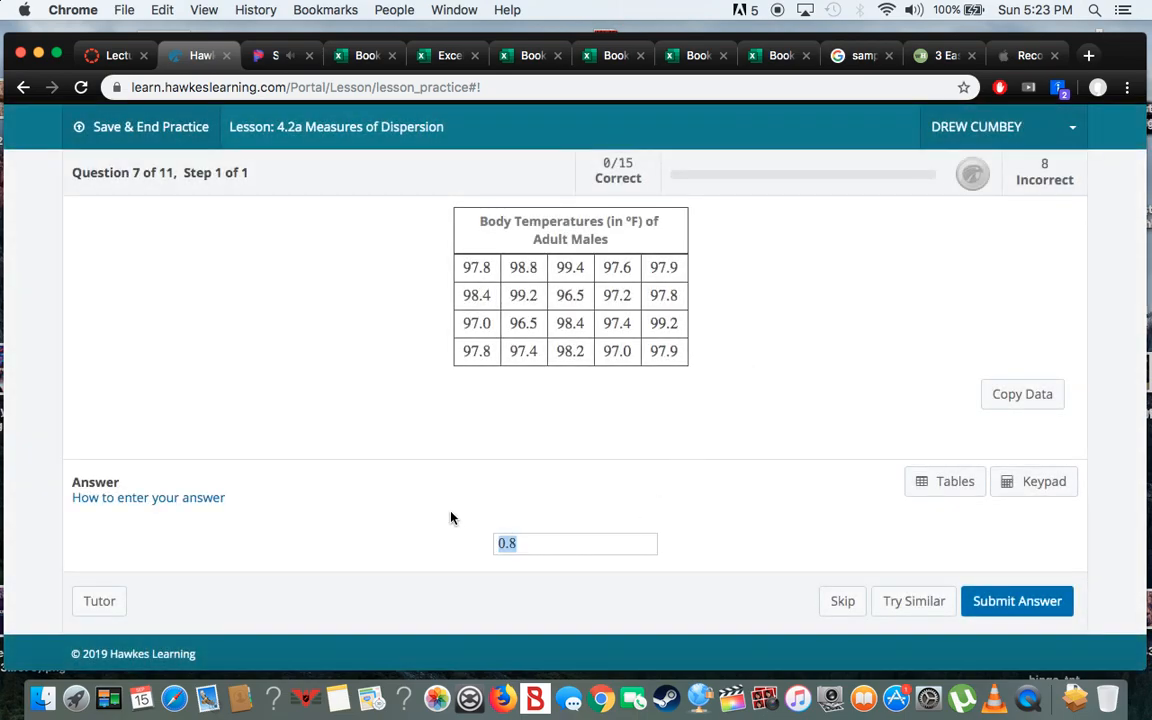
scroll(451, 517, up, 2)
scroll(451, 517, down, 1)
scroll(451, 517, up, 1)
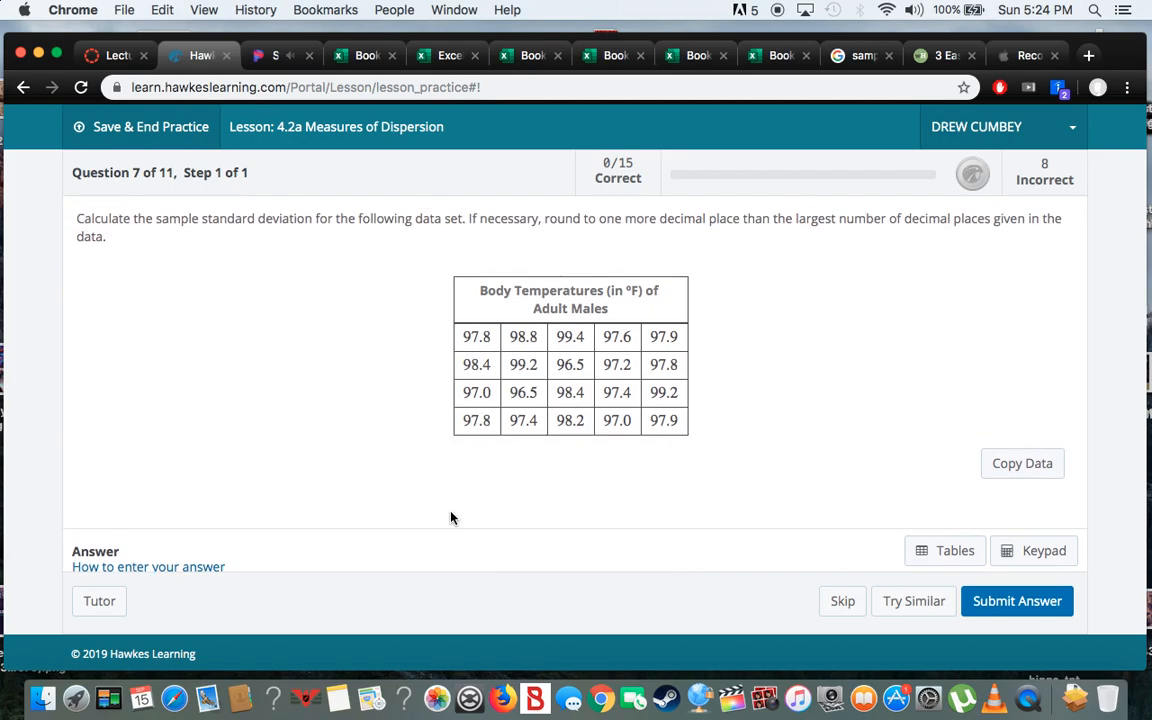
scroll(451, 517, down, 1)
scroll(451, 517, down, 1)
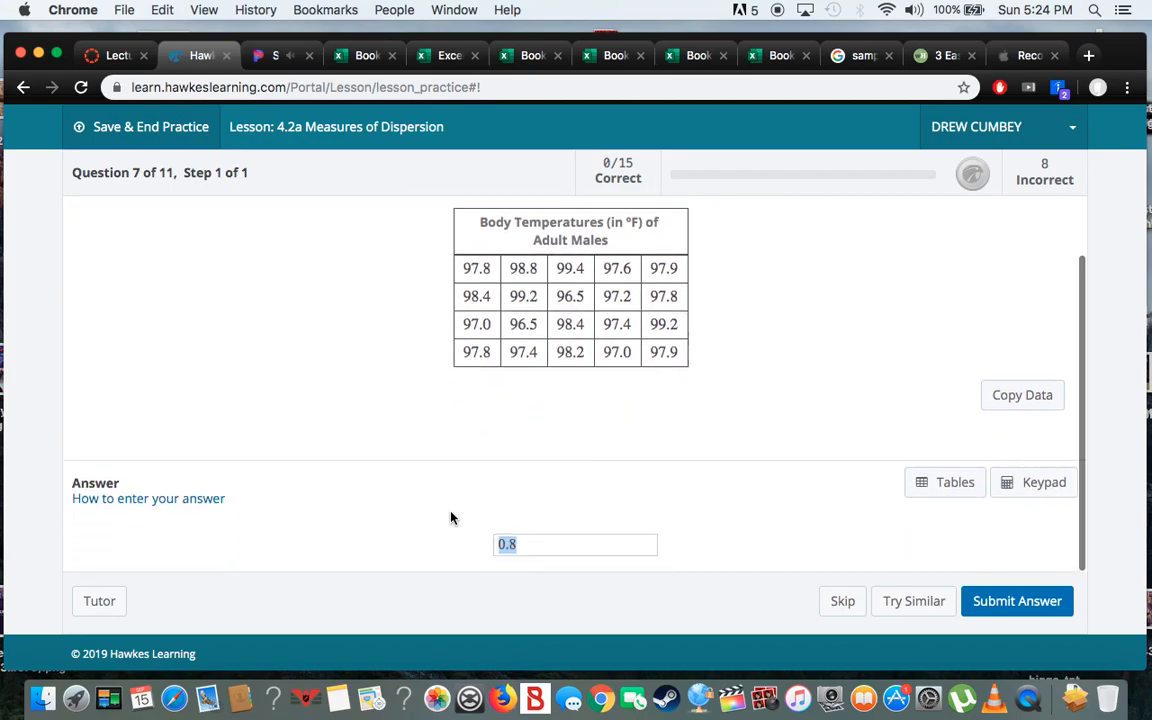
Step: Paste the copied standard deviation over the selected answer, round it to 0.85, and submit it
key(super+v)
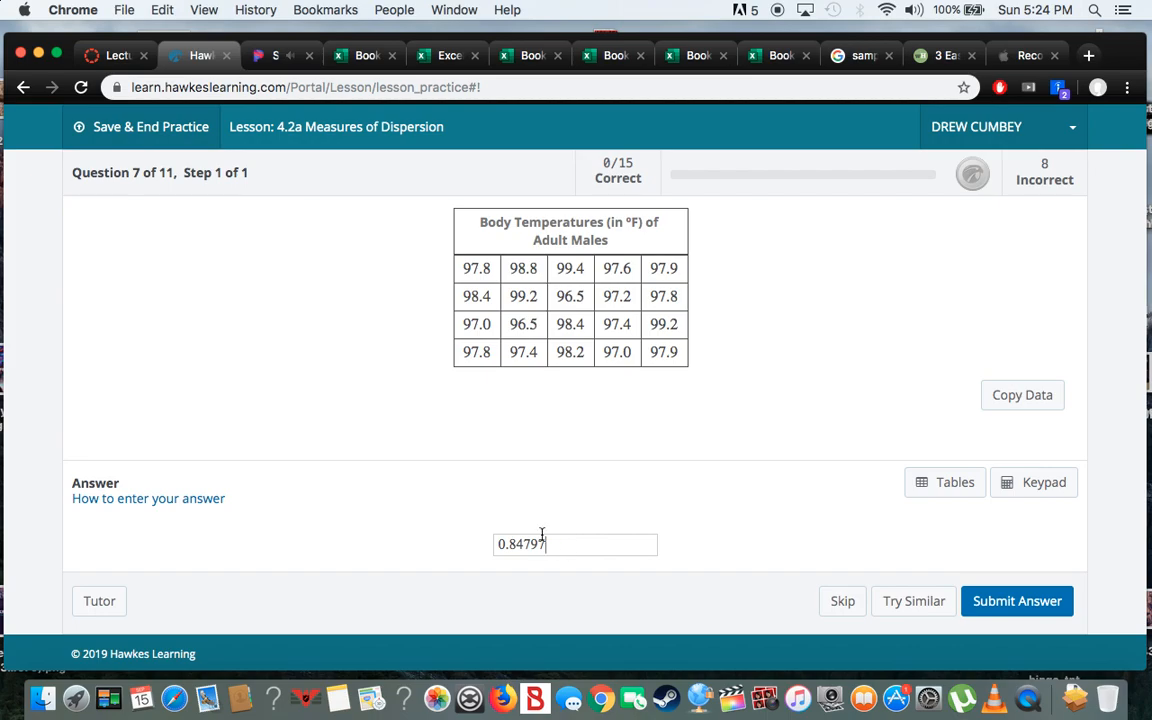
drag(516, 543, 579, 542)
text(5)
scroll(429, 450, down, 1)
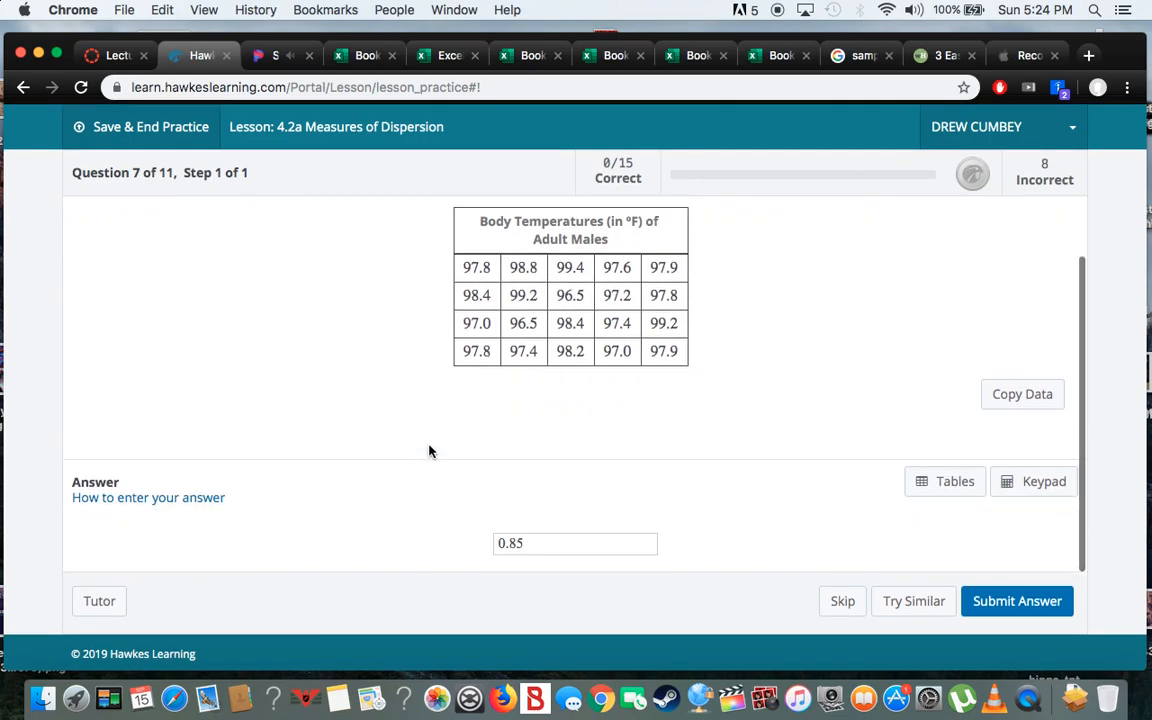
click(976, 603)
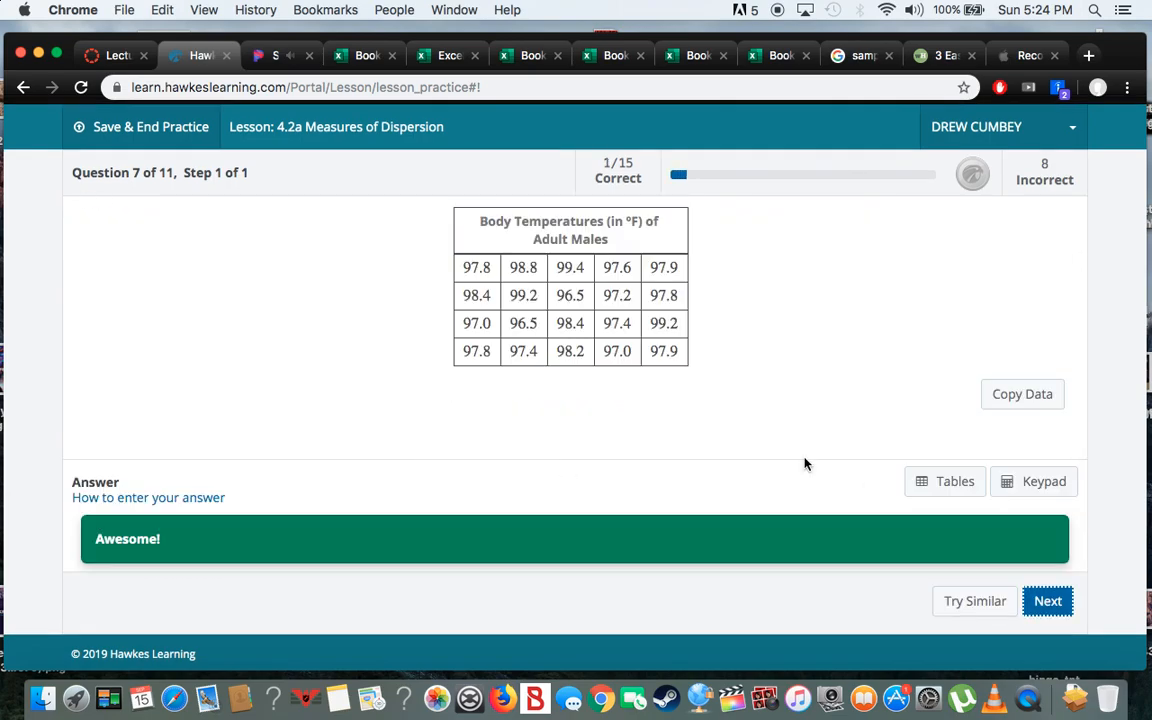
Step: Reread the question text and highlight the words "sample standard deviation" in it
scroll(707, 350, up, 2)
scroll(707, 350, down, 2)
scroll(707, 350, up, 2)
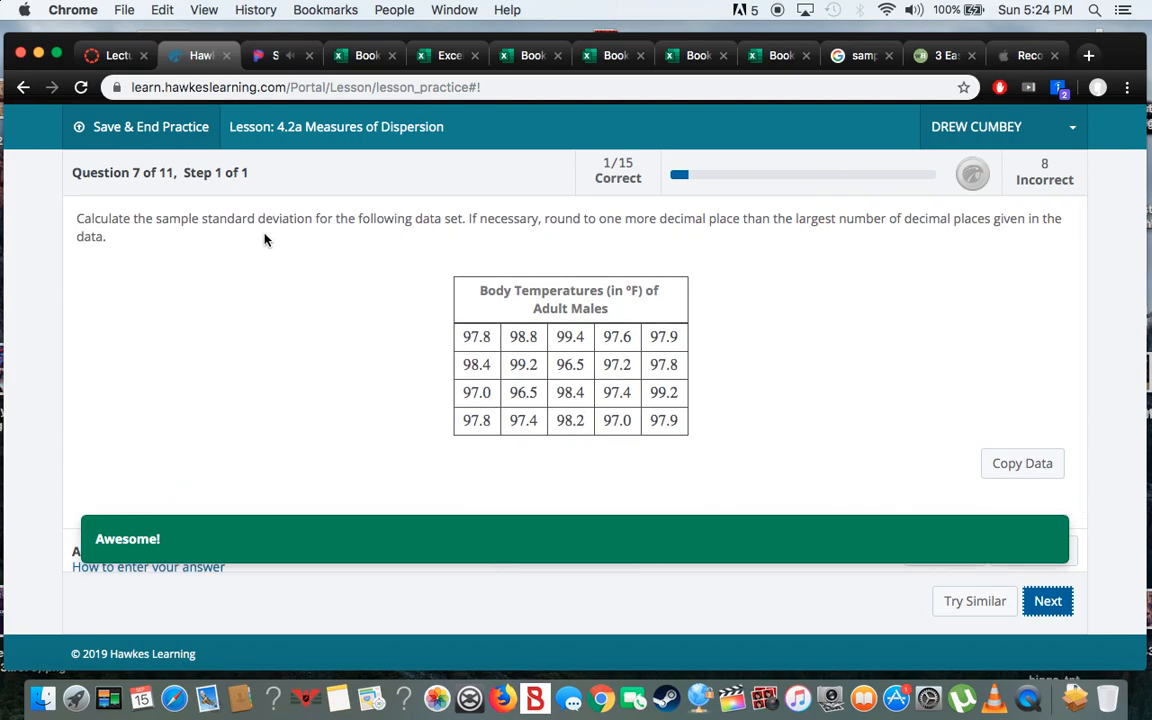
click(159, 219)
drag(159, 219, 313, 218)
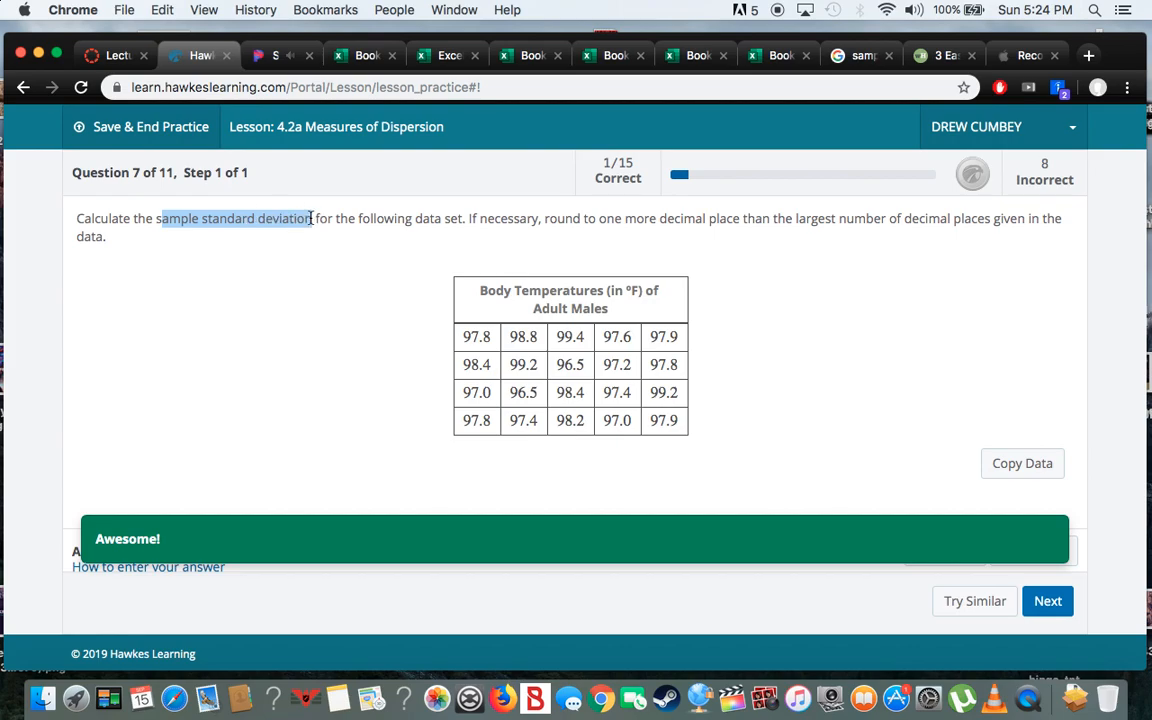
Step: Review the sample variance formula on wikiHow and the calculations in the Excel workbook, and return to the Hawkes Learning question
click(944, 55)
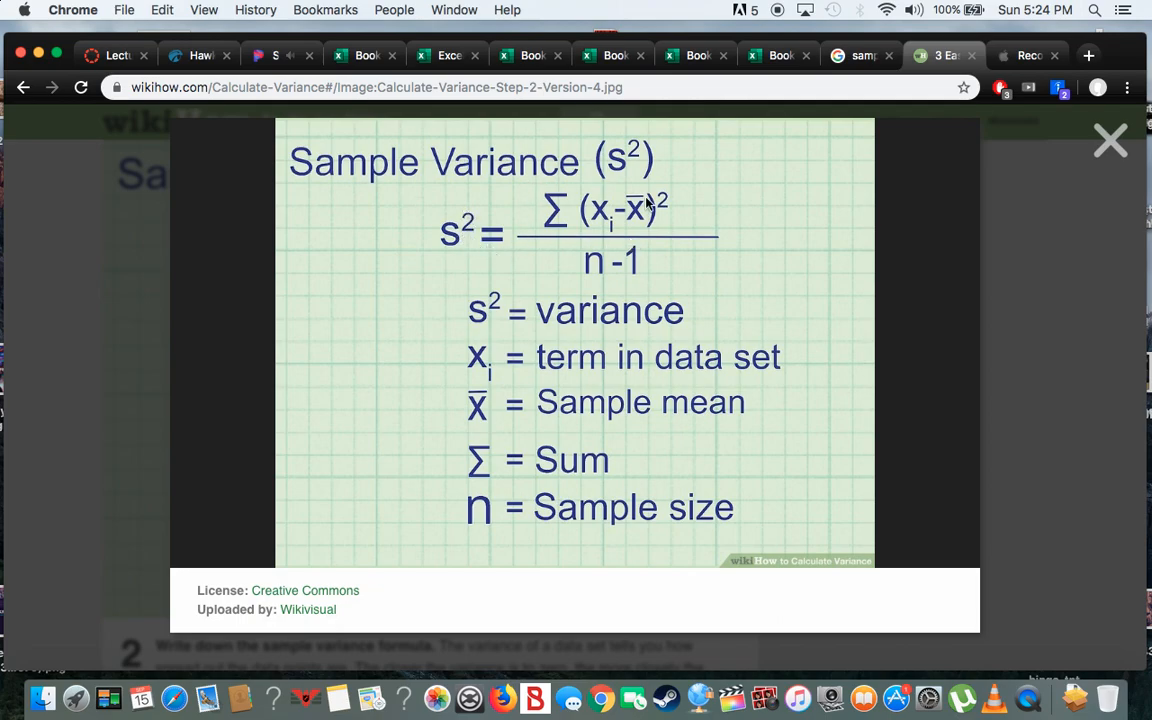
click(358, 55)
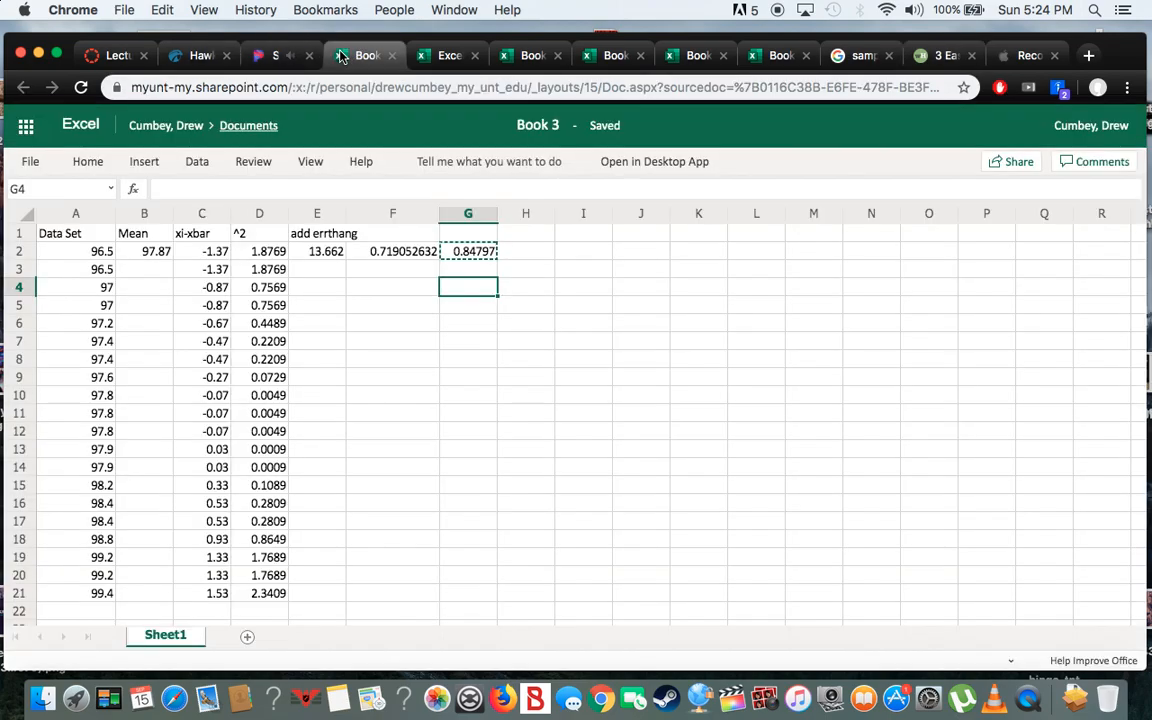
click(186, 55)
click(332, 258)
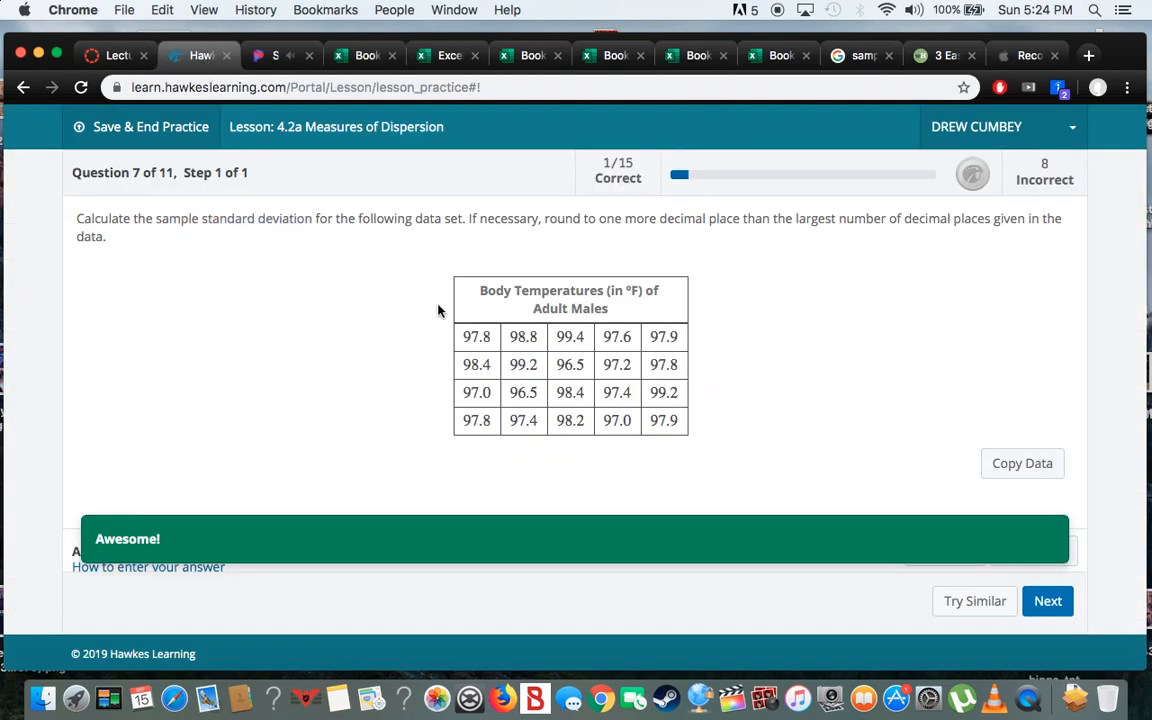
Step: Examine the instruction to round to one more decimal place, highlighting "one more", and check the decimal places in the temperature table
scroll(437, 310, down, 3)
scroll(437, 310, up, 3)
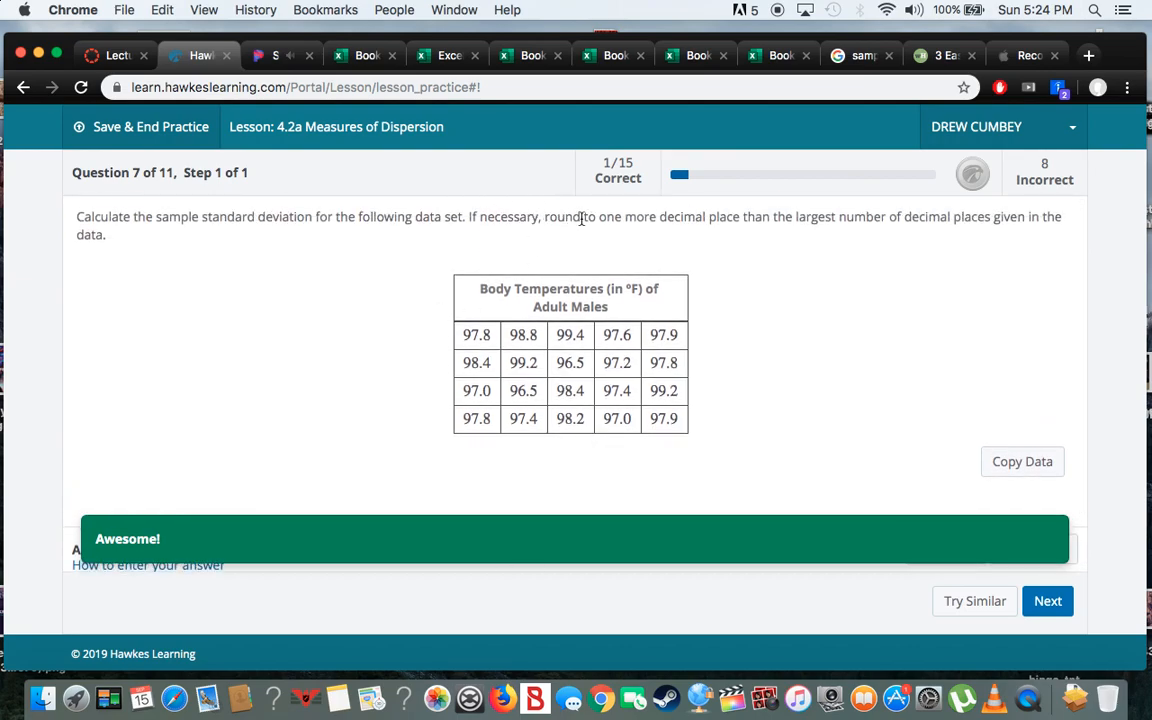
drag(542, 217, 777, 218)
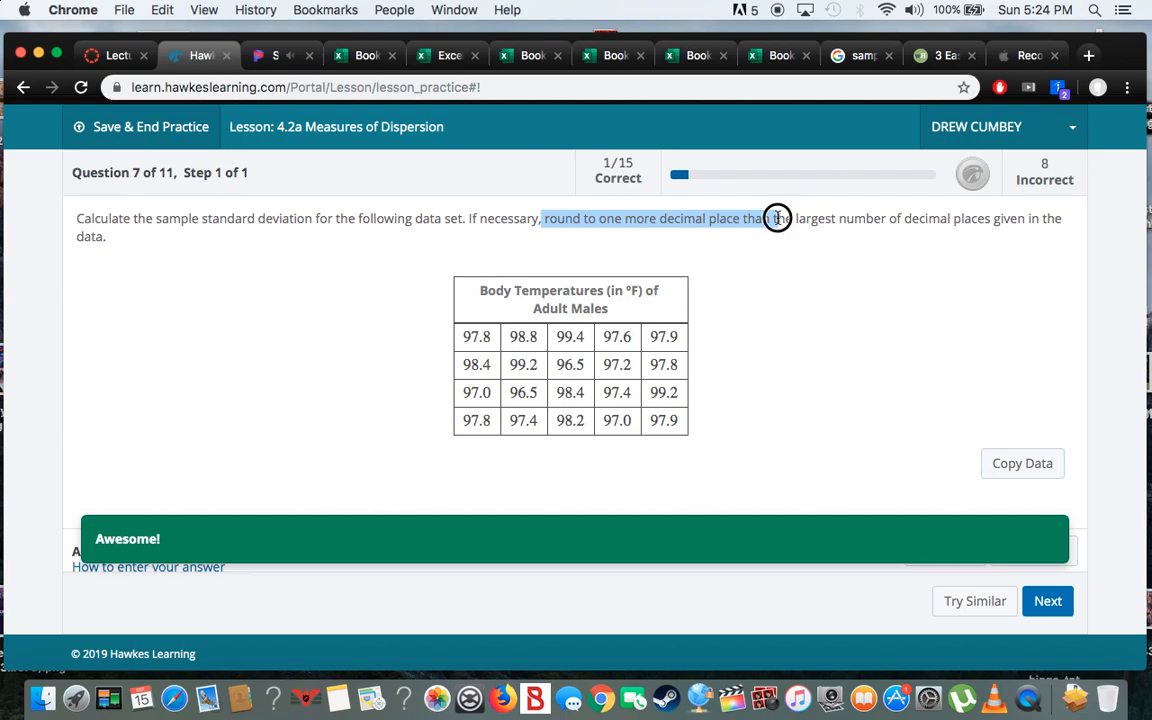
click(776, 218)
drag(546, 219, 600, 218)
click(661, 220)
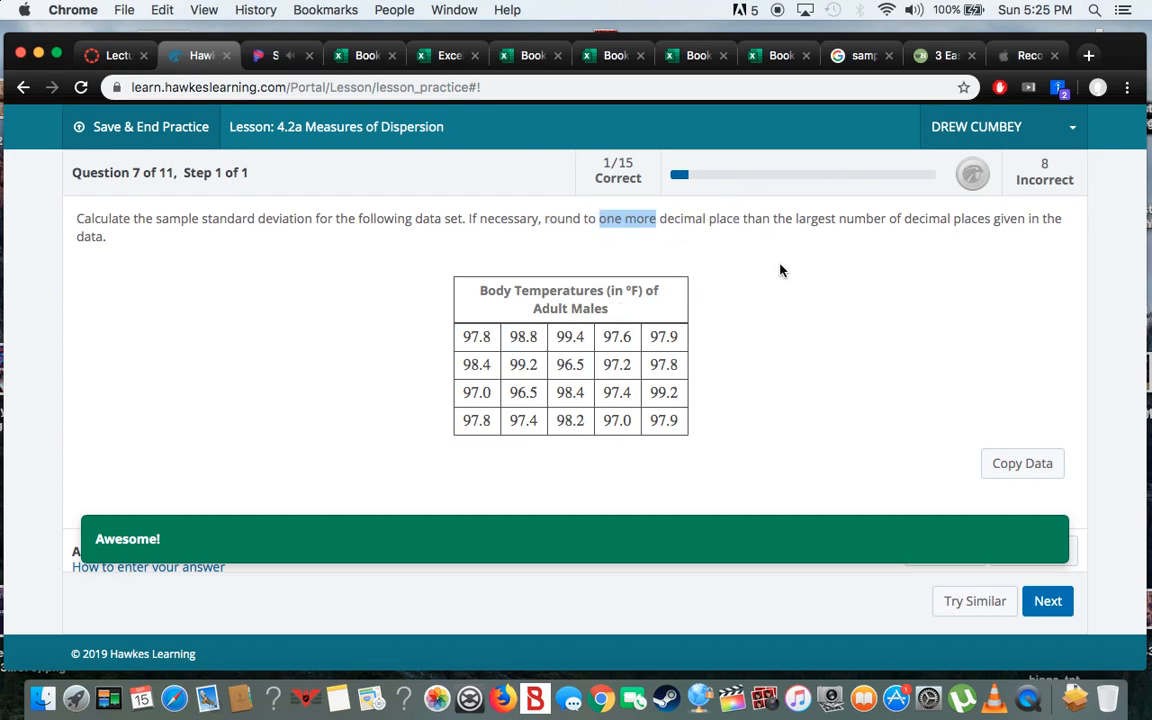
click(614, 336)
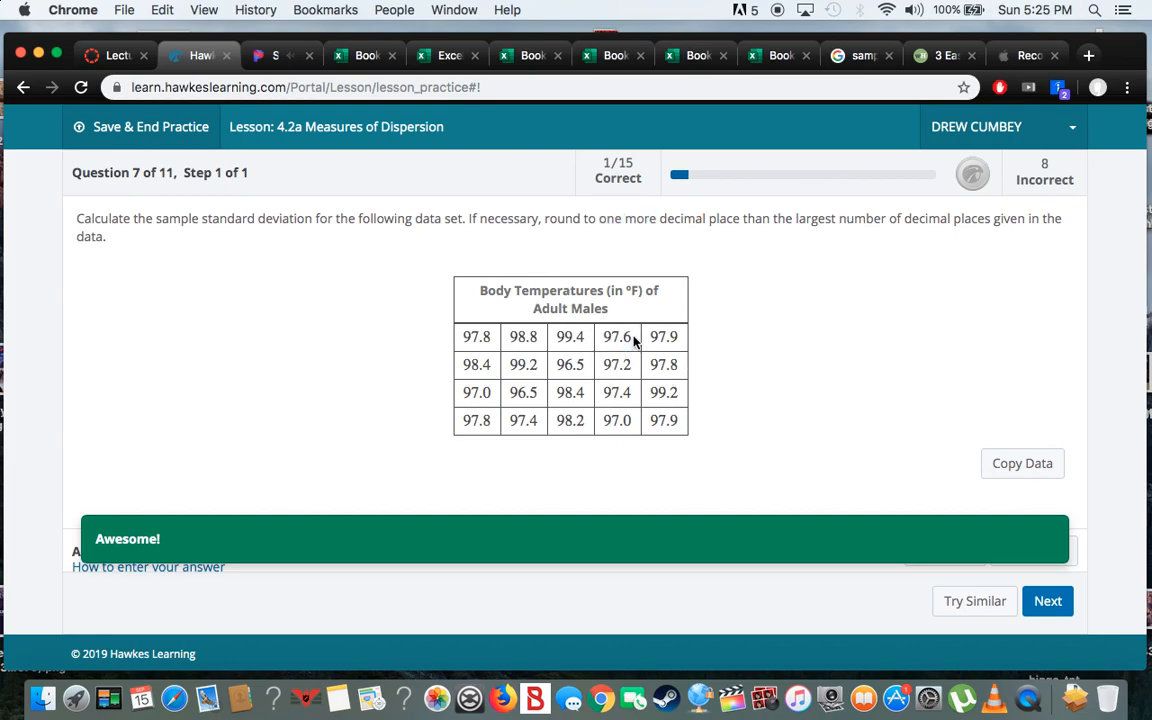
click(729, 306)
scroll(731, 312, down, 2)
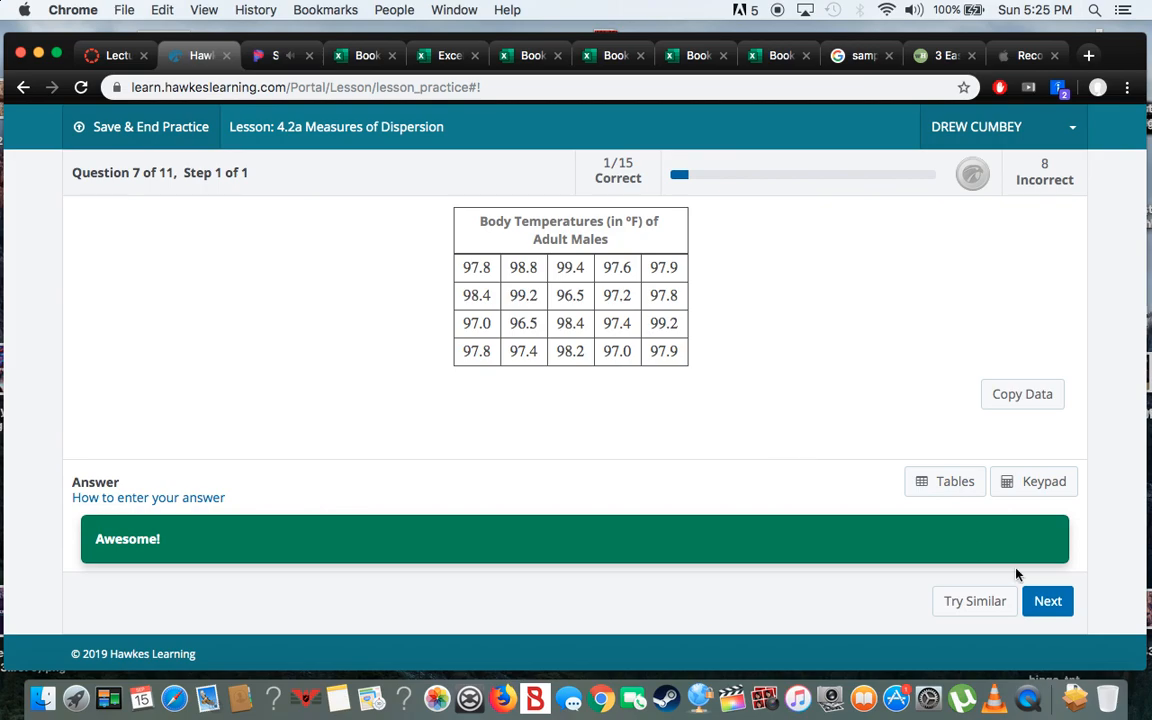
right_click(1028, 698)
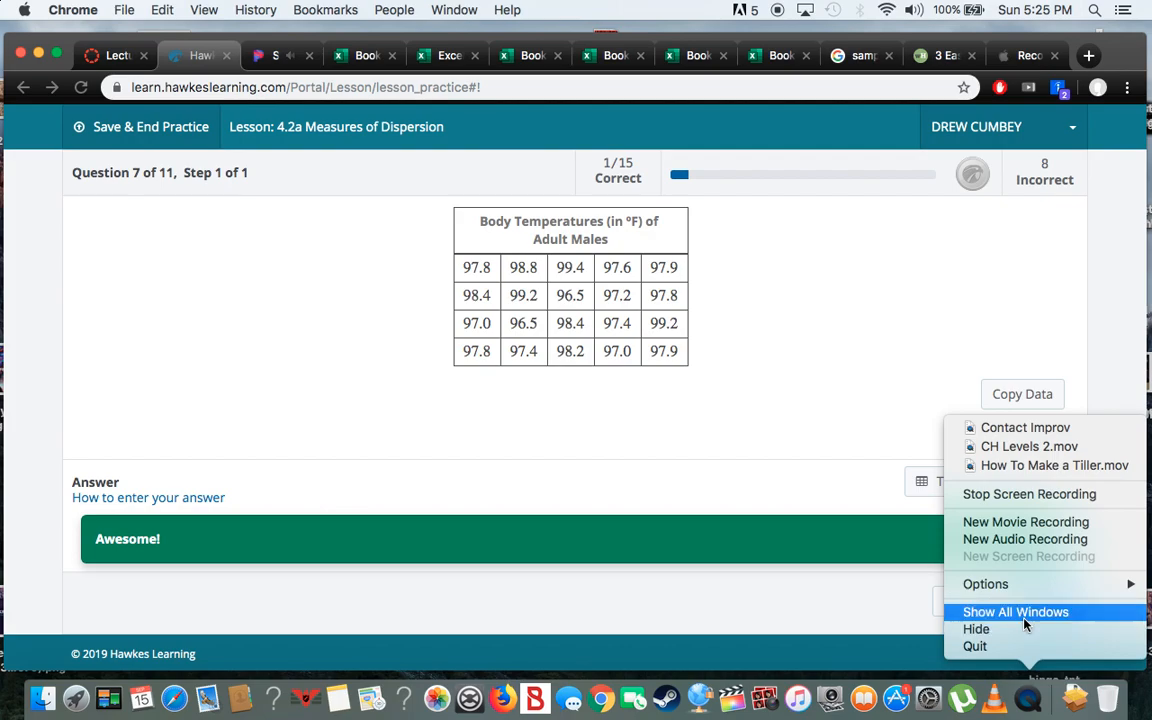